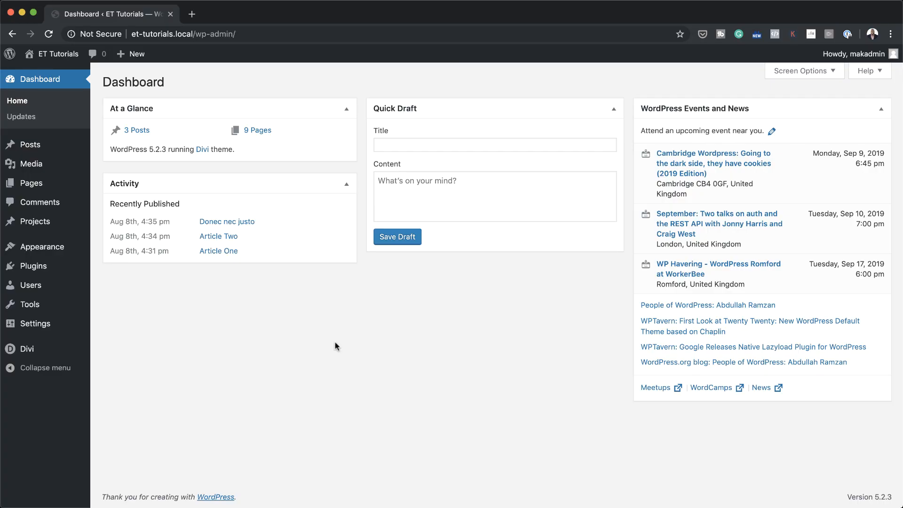
Create a new page titled "3 step" and start building it from scratch with the Divi Builder
{"action": "mouse_move", "coordinate": [32, 183]}
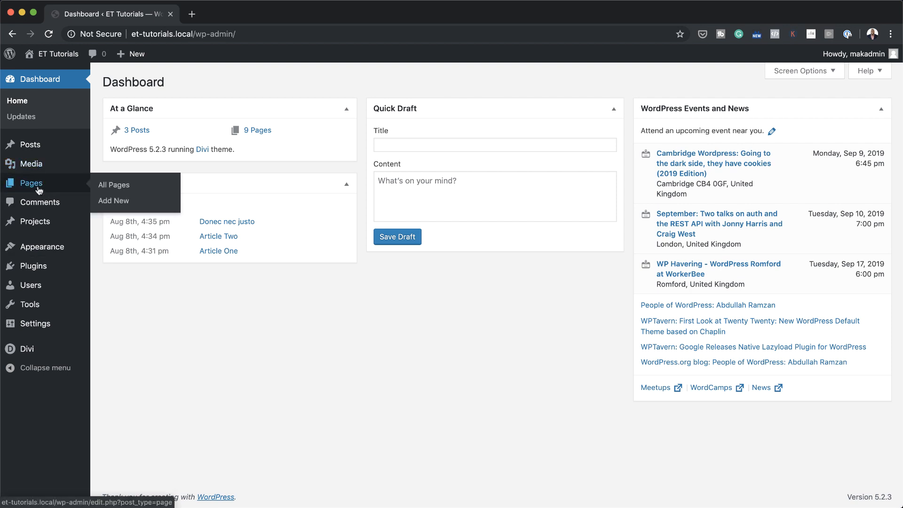
{"action": "left_click", "coordinate": [123, 201]}
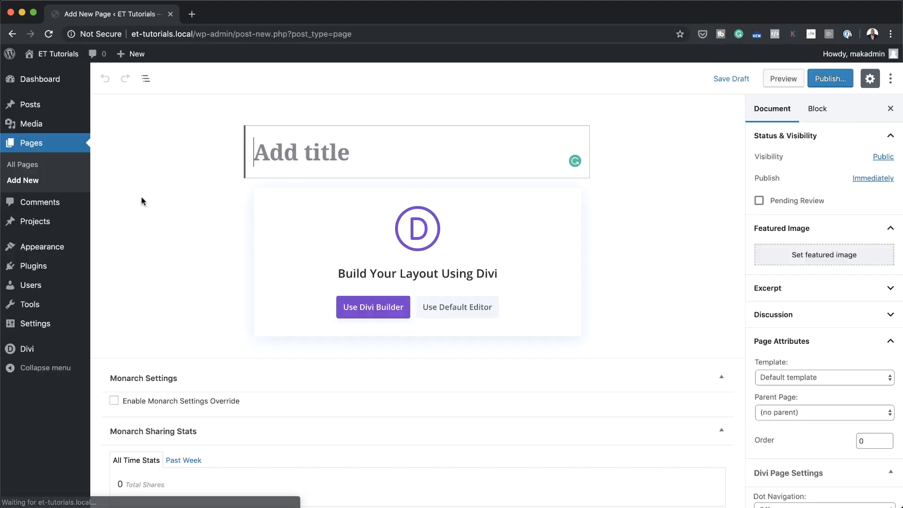
{"action": "type", "text": "3 step"}
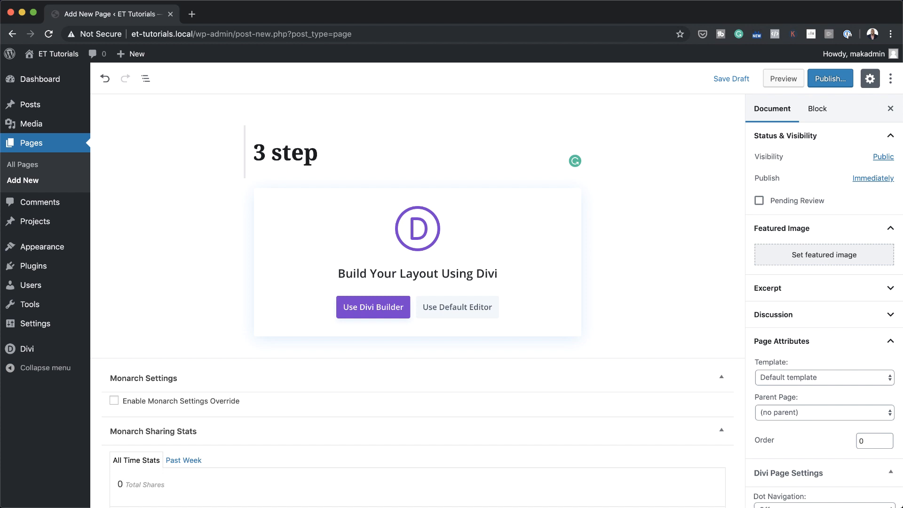
{"action": "left_click", "coordinate": [382, 314]}
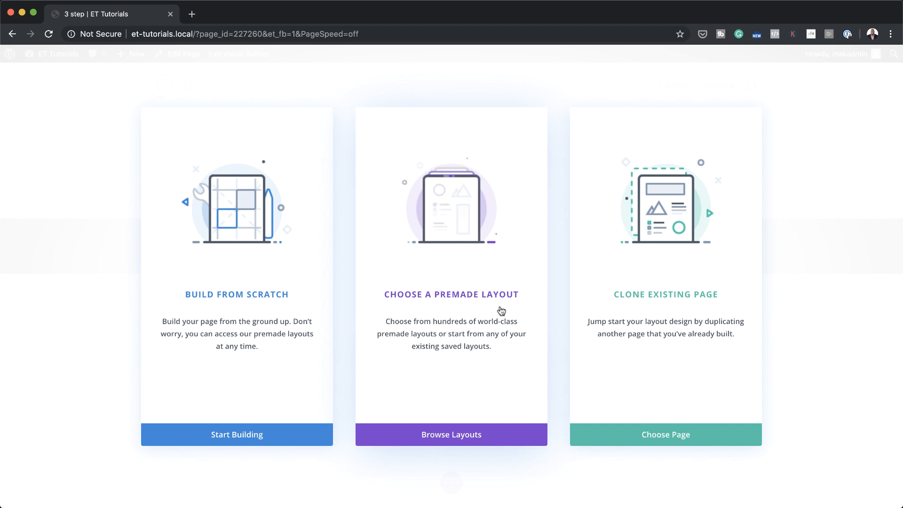
{"action": "left_click", "coordinate": [234, 299]}
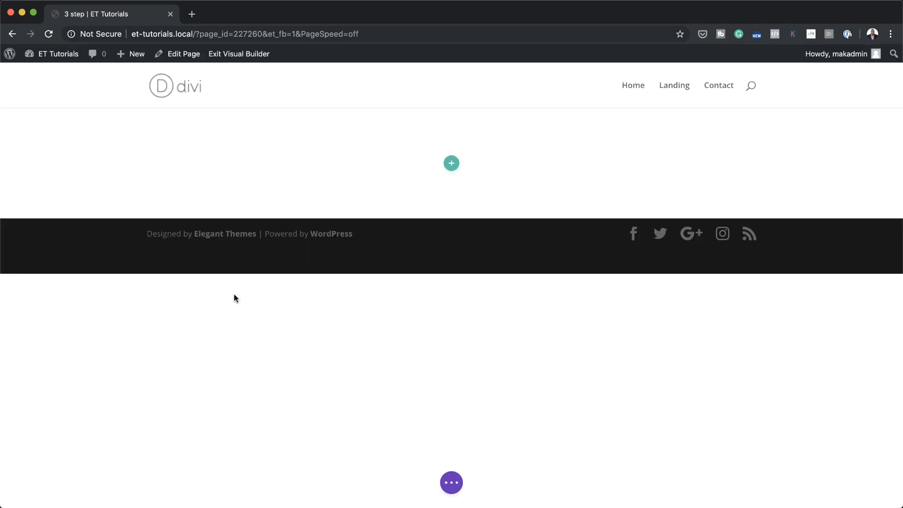
Open the empty section's background settings and add a background gradient
{"action": "left_click", "coordinate": [545, 188]}
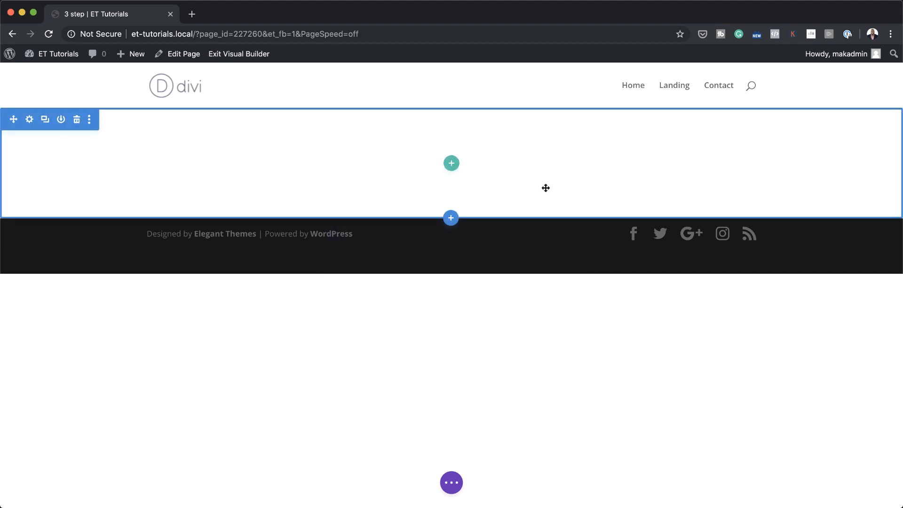
{"action": "left_click", "coordinate": [29, 120]}
{"action": "left_click", "coordinate": [62, 171]}
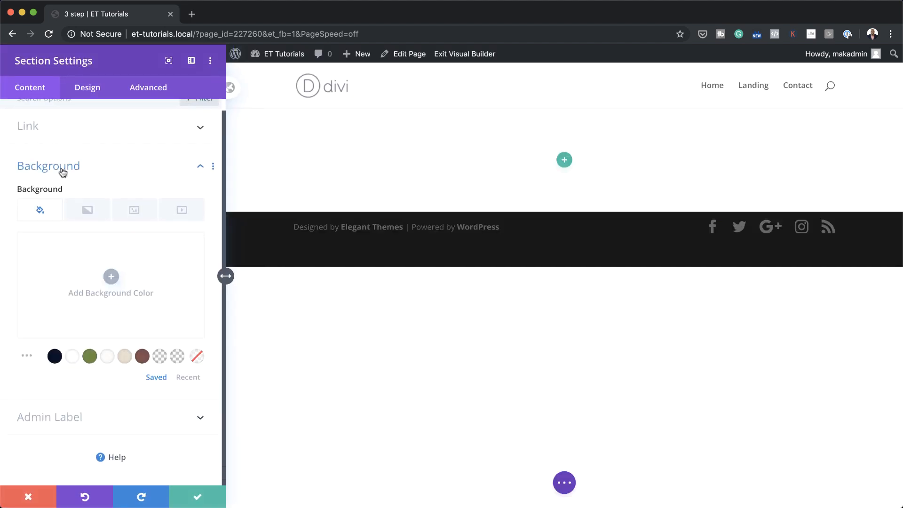
{"action": "left_click", "coordinate": [88, 211]}
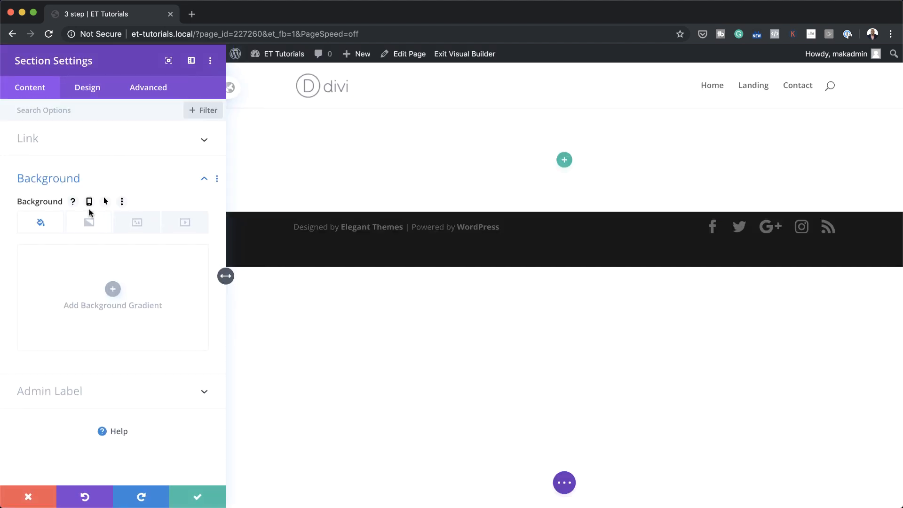
{"action": "left_click", "coordinate": [113, 289]}
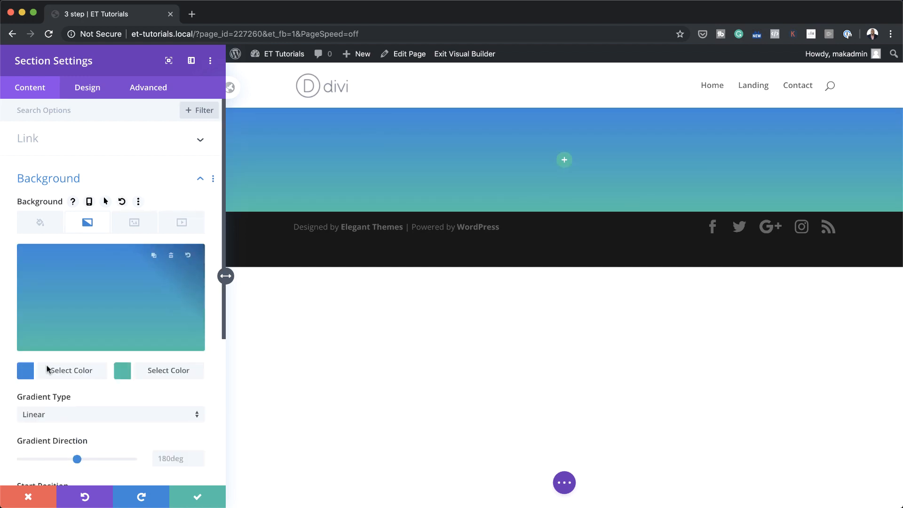
Set the section gradient's first colour to #ffa3ad and its second colour to #ffcea3
{"action": "left_click", "coordinate": [25, 372]}
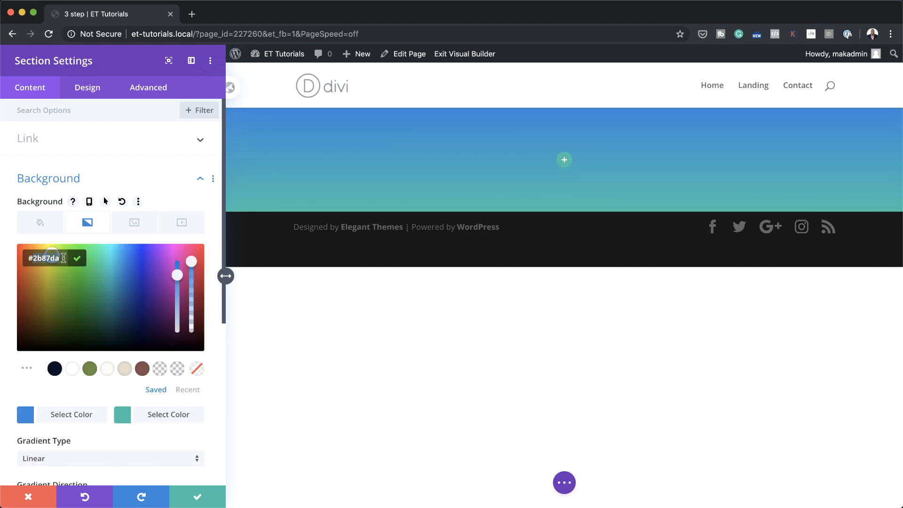
{"action": "type", "text": "#ffaaad"}
{"action": "left_click", "coordinate": [123, 421]}
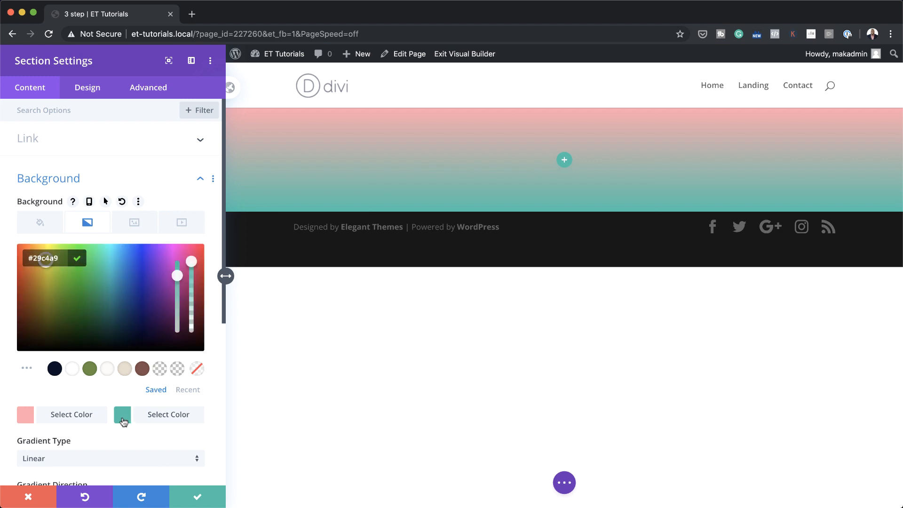
{"action": "key", "text": "super+Tab"}
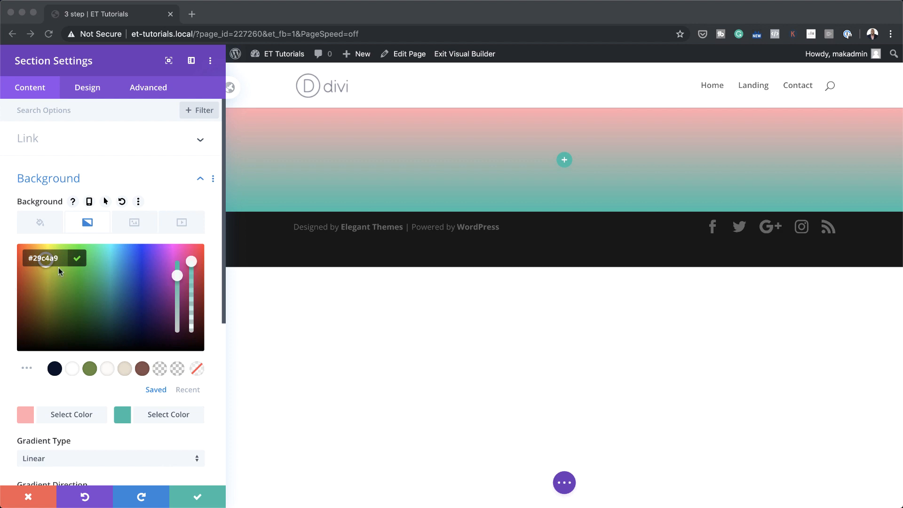
{"action": "left_click", "coordinate": [123, 417]}
{"action": "left_click", "coordinate": [125, 418]}
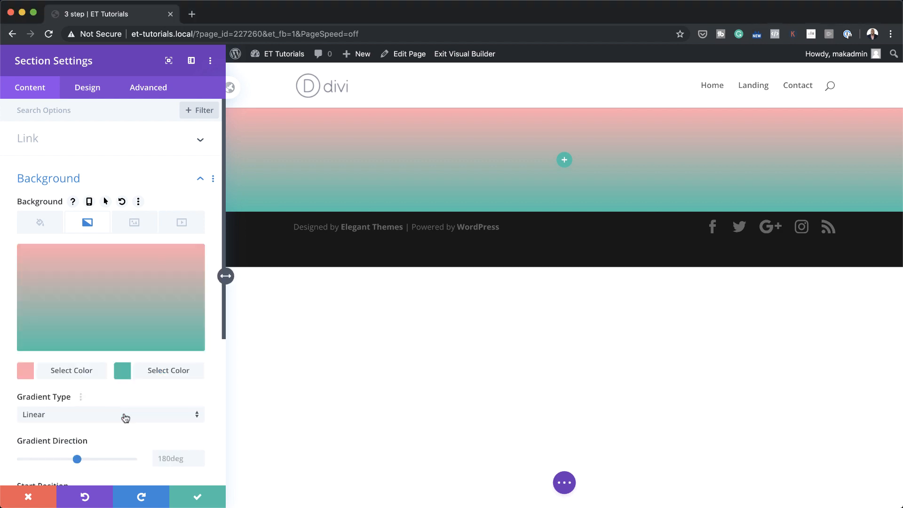
{"action": "left_click", "coordinate": [123, 370]}
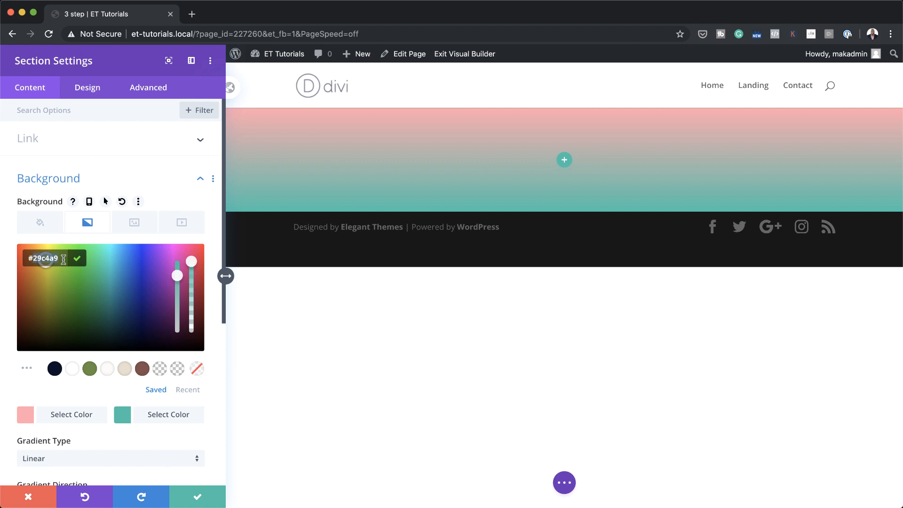
{"action": "key", "text": "super+a"}
{"action": "type", "text": "#ffcea3"}
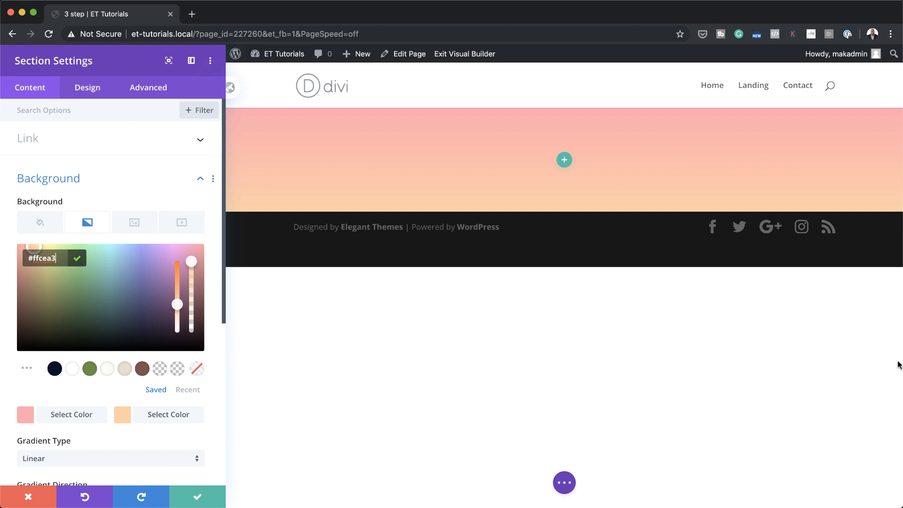
Set the section's gradient direction to 122deg
{"action": "scroll", "coordinate": [133, 380], "scroll_direction": "down", "scroll_amount": 5}
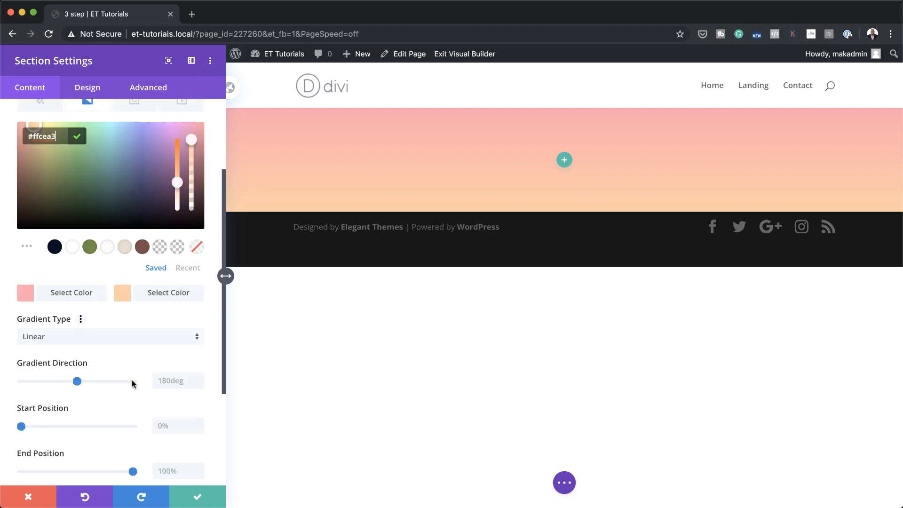
{"action": "left_click", "coordinate": [168, 381]}
{"action": "type", "text": "122"}
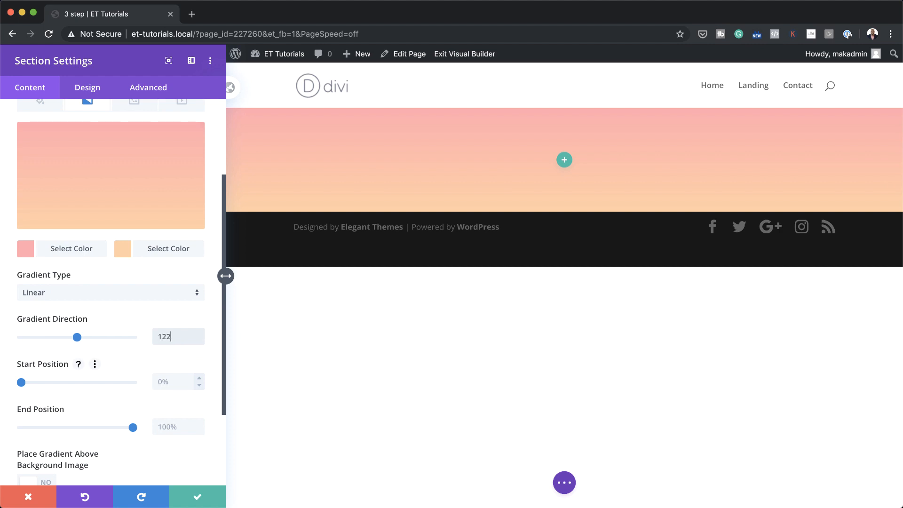
{"action": "key", "text": "Return"}
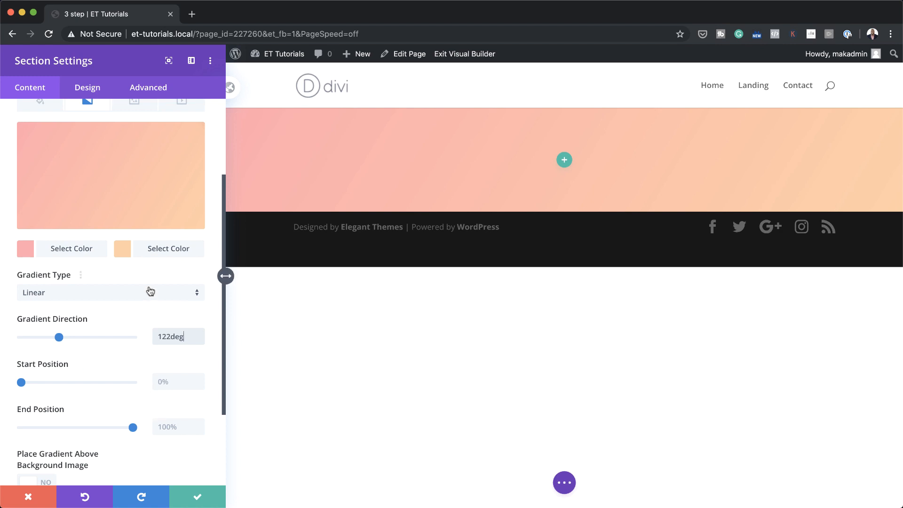
Enable hover options for the section background and switch to editing its hover state
{"action": "scroll", "coordinate": [140, 306], "scroll_direction": "up", "scroll_amount": 5}
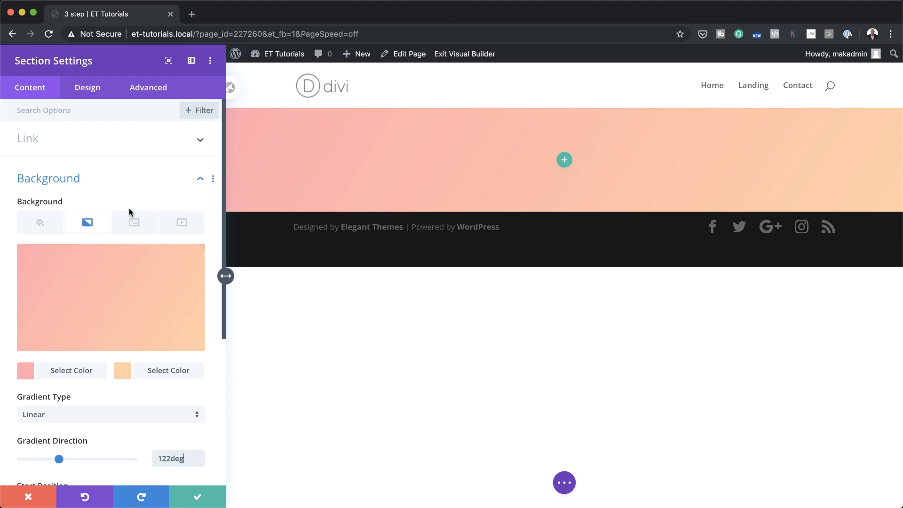
{"action": "mouse_move", "coordinate": [106, 203]}
{"action": "left_click", "coordinate": [106, 202]}
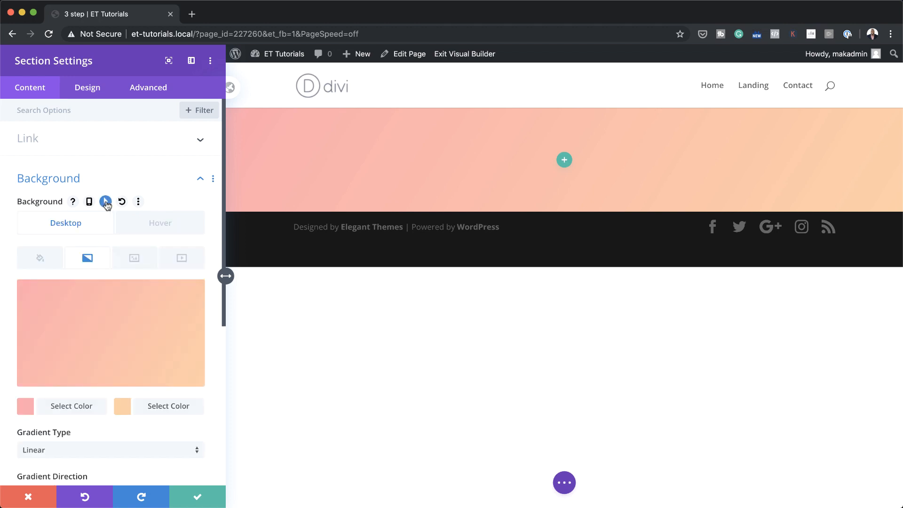
{"action": "left_click", "coordinate": [171, 224]}
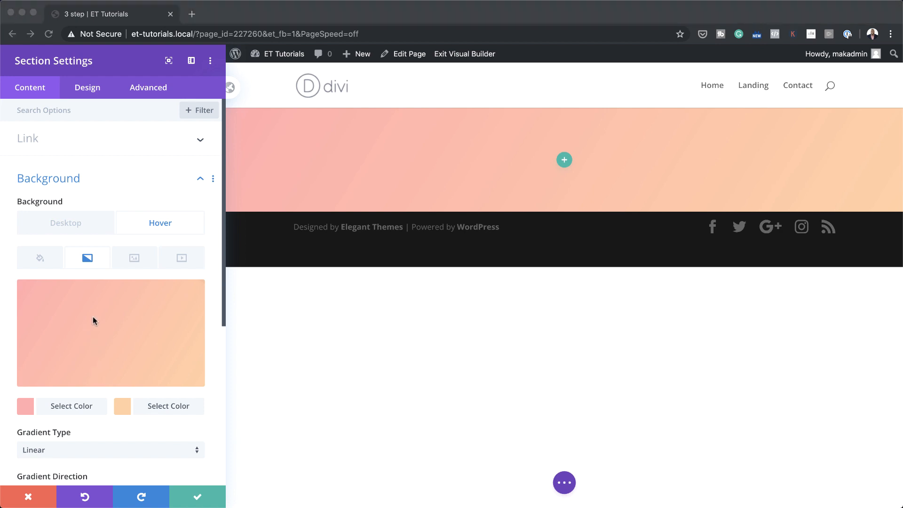
Set the hover gradient's first colour to near-black #0c0707 and its second colour to white #ffffff
{"action": "left_click", "coordinate": [26, 406]}
{"action": "left_click", "coordinate": [26, 405]}
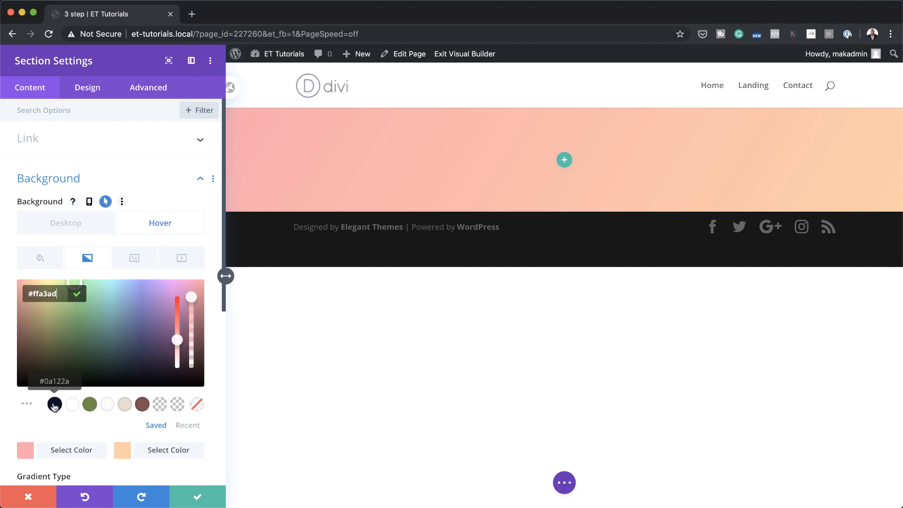
{"action": "left_click_drag", "start_coordinate": [39, 365], "coordinate": [5, 391]}
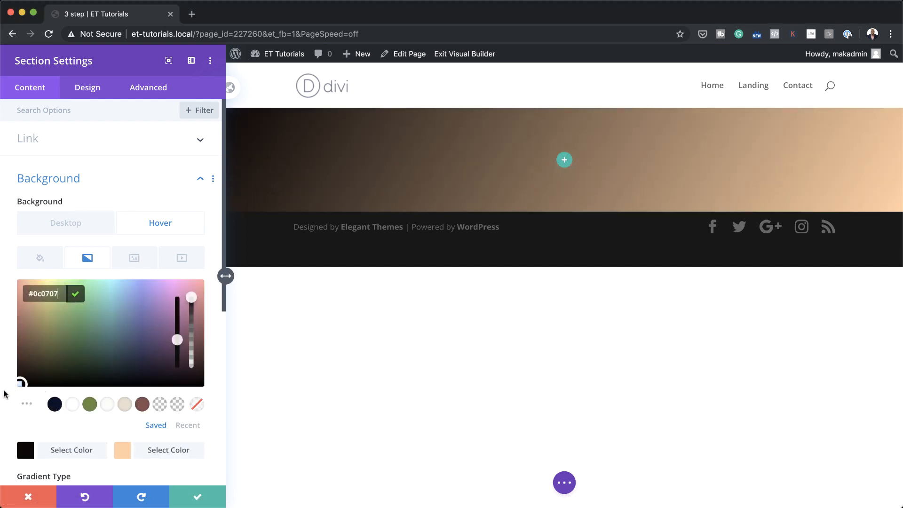
{"action": "left_click", "coordinate": [4, 393]}
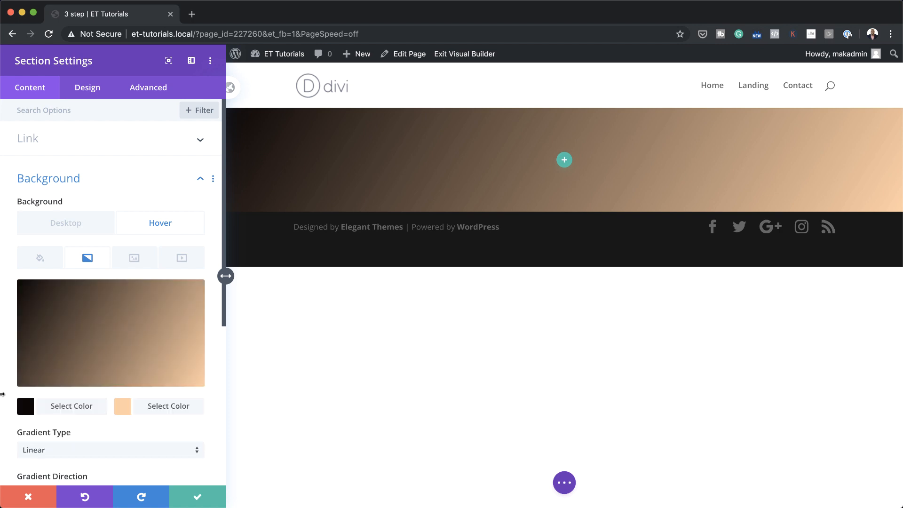
{"action": "left_click", "coordinate": [122, 407]}
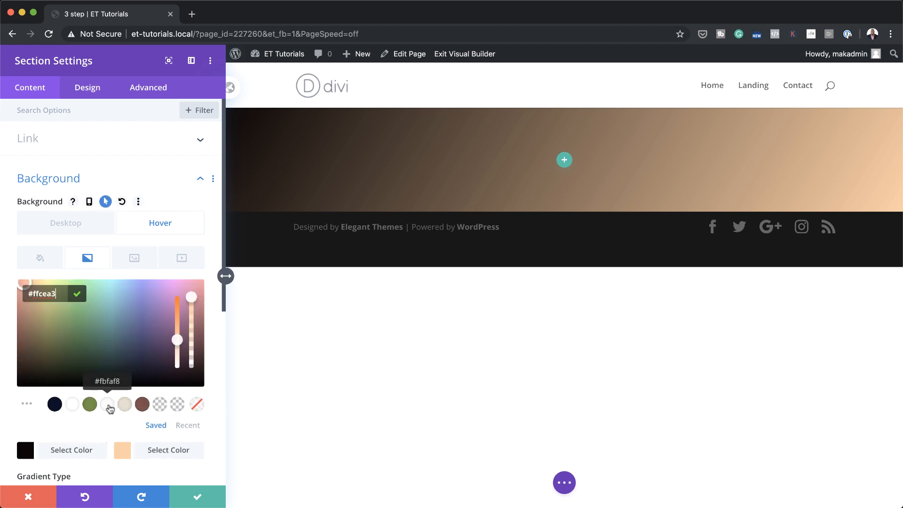
{"action": "left_click", "coordinate": [72, 405]}
Change the hover gradient type to Radial with its radial direction set to Top
{"action": "scroll", "coordinate": [123, 424], "scroll_direction": "down", "scroll_amount": 1}
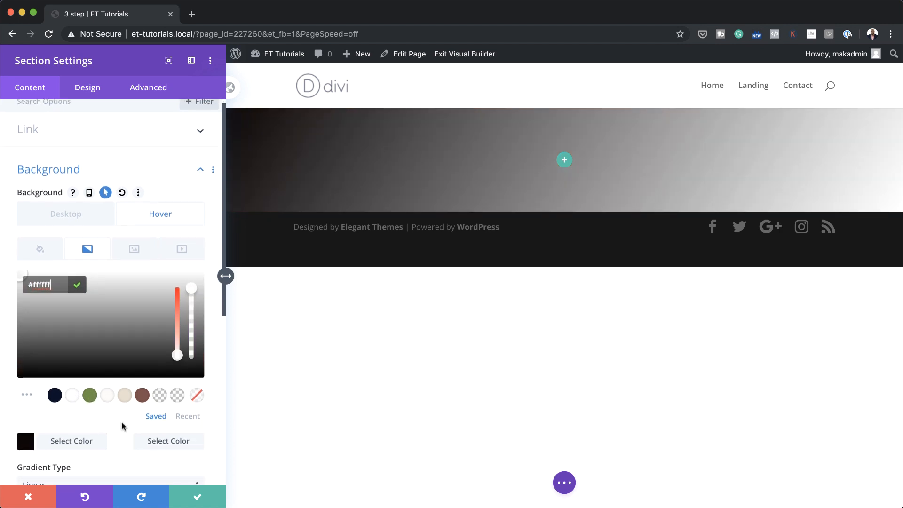
{"action": "scroll", "coordinate": [122, 426], "scroll_direction": "down", "scroll_amount": 3}
{"action": "scroll", "coordinate": [123, 426], "scroll_direction": "down", "scroll_amount": 2}
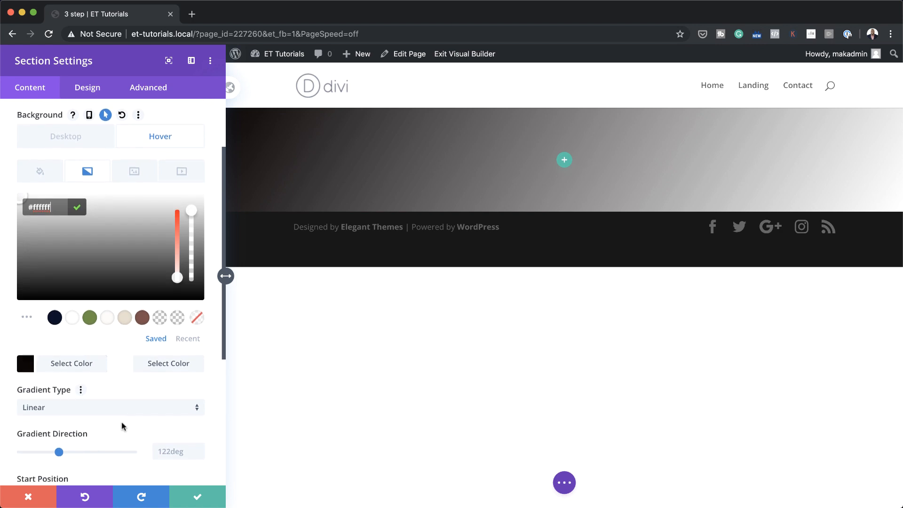
{"action": "scroll", "coordinate": [122, 426], "scroll_direction": "down", "scroll_amount": 3}
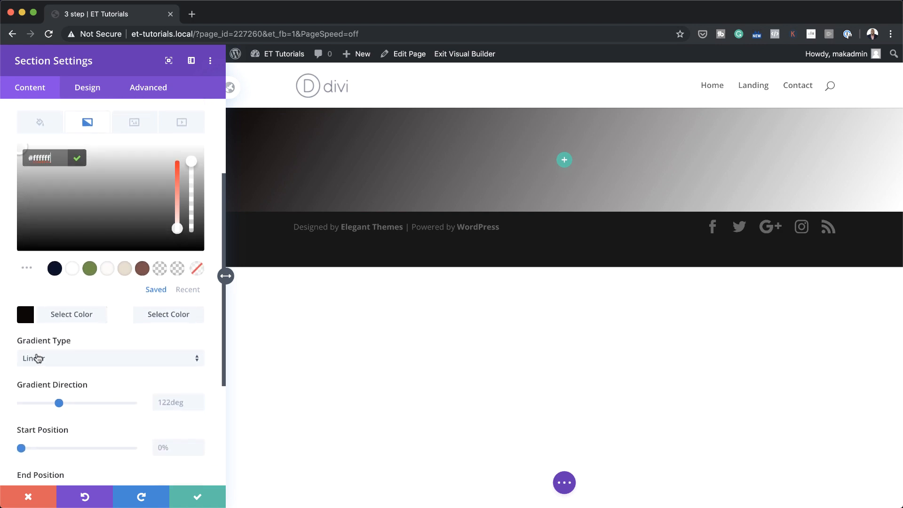
{"action": "left_click", "coordinate": [73, 363]}
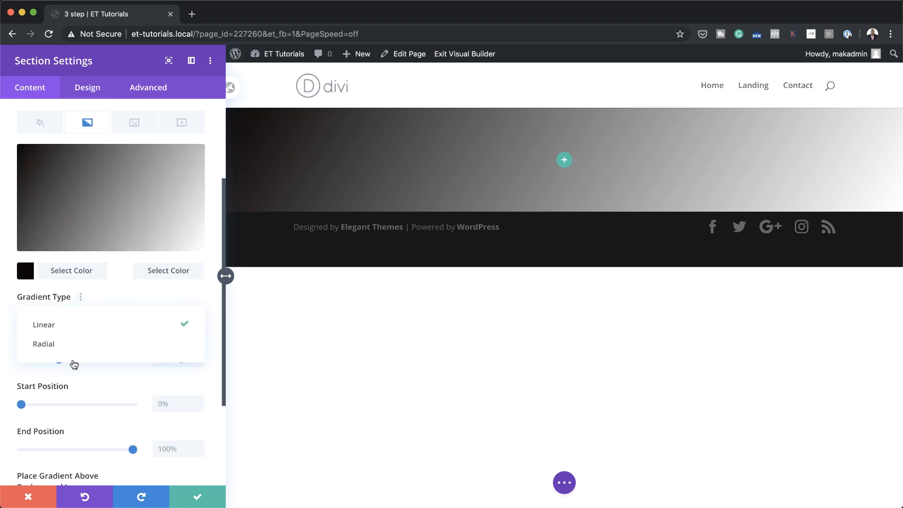
{"action": "left_click", "coordinate": [71, 345]}
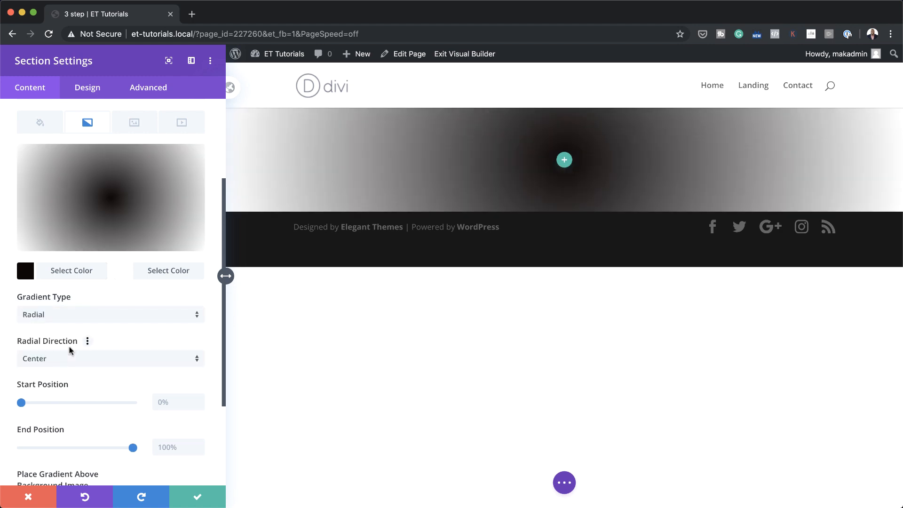
{"action": "scroll", "coordinate": [101, 402], "scroll_direction": "down", "scroll_amount": 1}
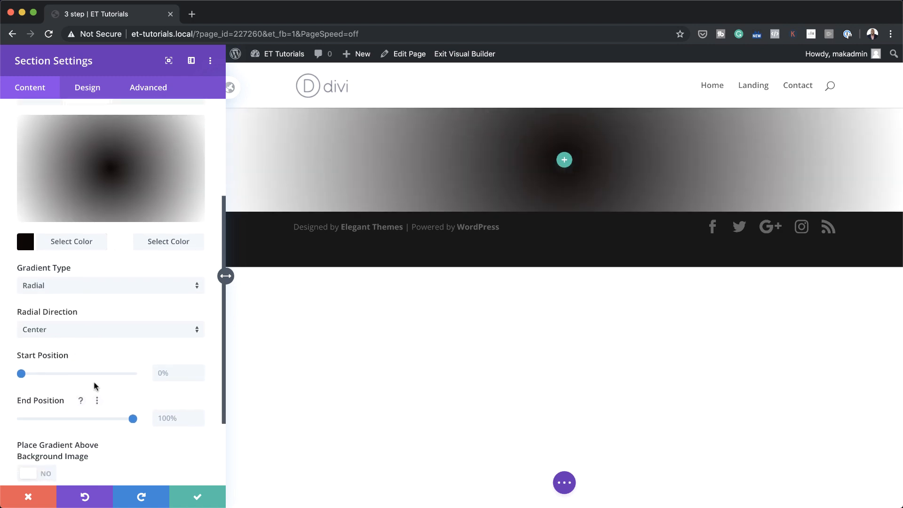
{"action": "left_click", "coordinate": [93, 330]}
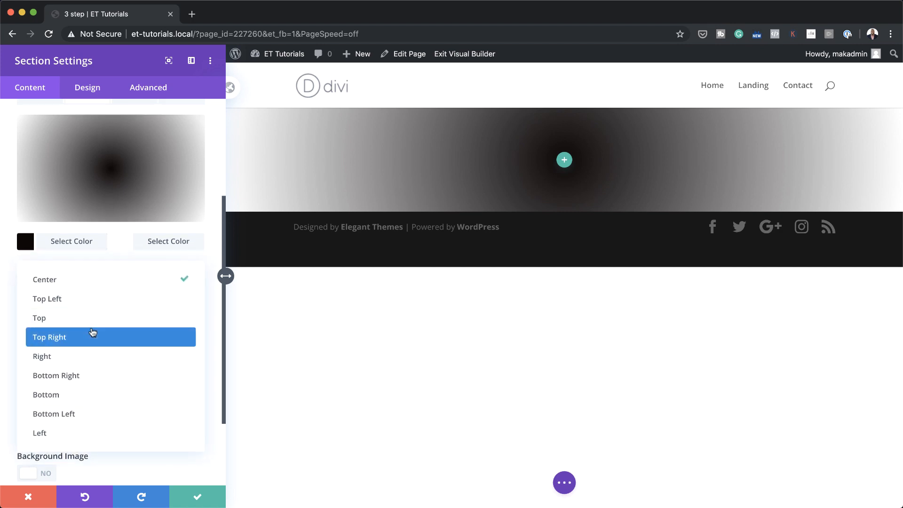
{"action": "left_click", "coordinate": [93, 321]}
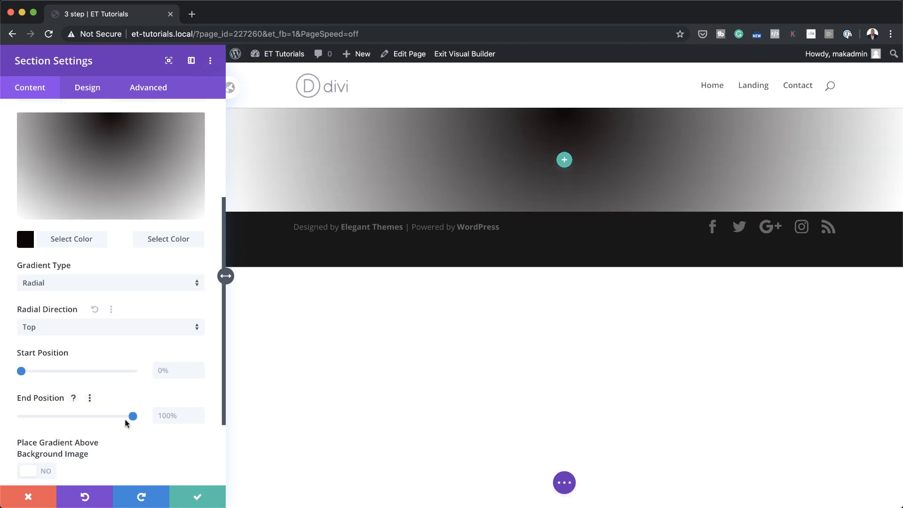
Set the hover gradient's start position to 36% and its end position to 26%
{"action": "scroll", "coordinate": [125, 419], "scroll_direction": "down", "scroll_amount": 2}
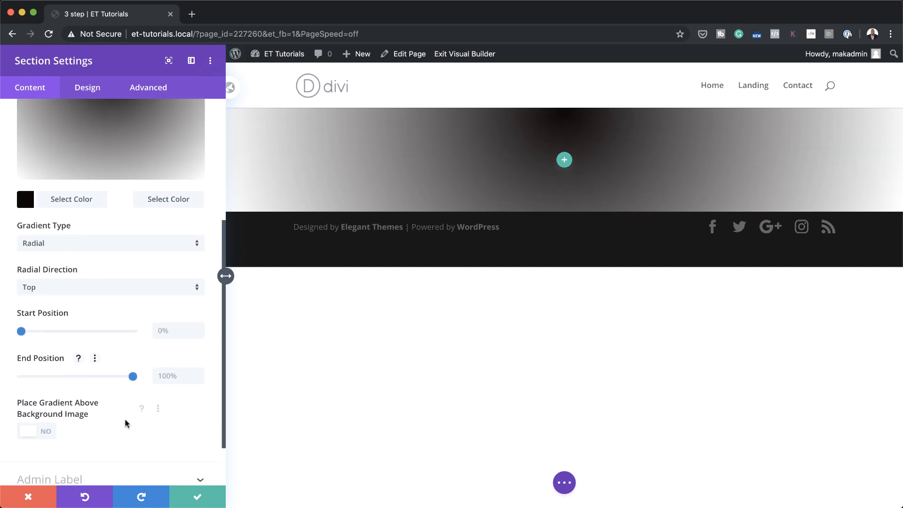
{"action": "left_click", "coordinate": [169, 328]}
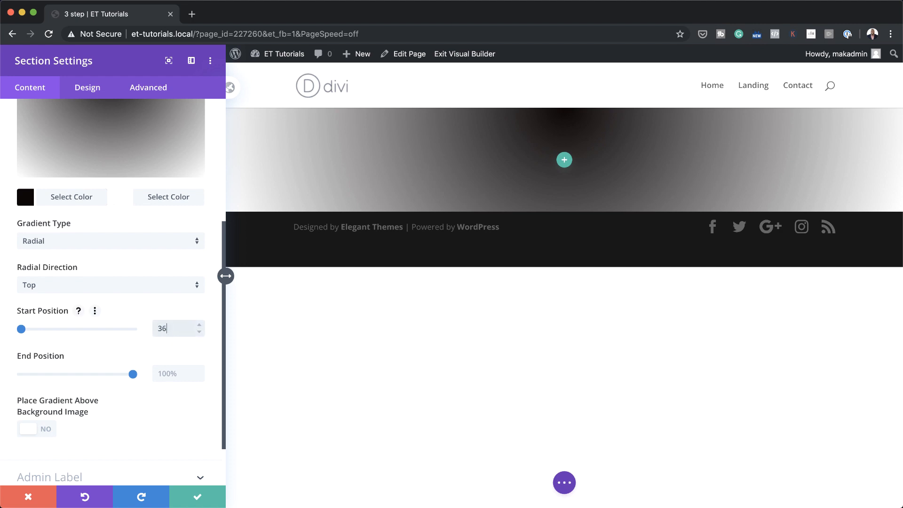
{"action": "type", "text": "36%"}
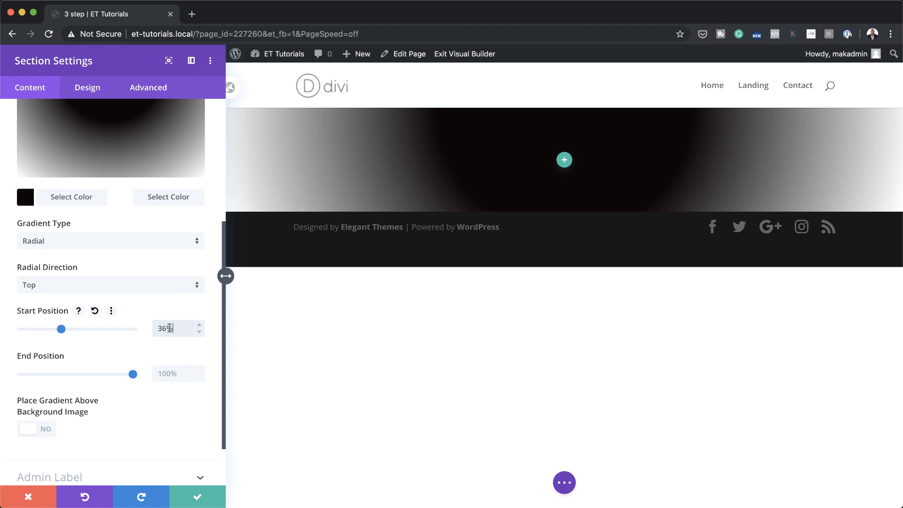
{"action": "left_click", "coordinate": [165, 374]}
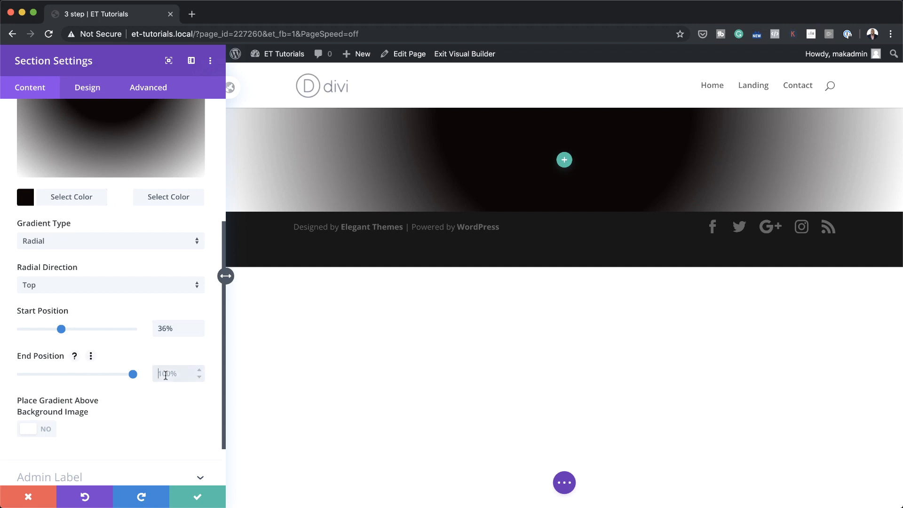
{"action": "type", "text": "26%"}
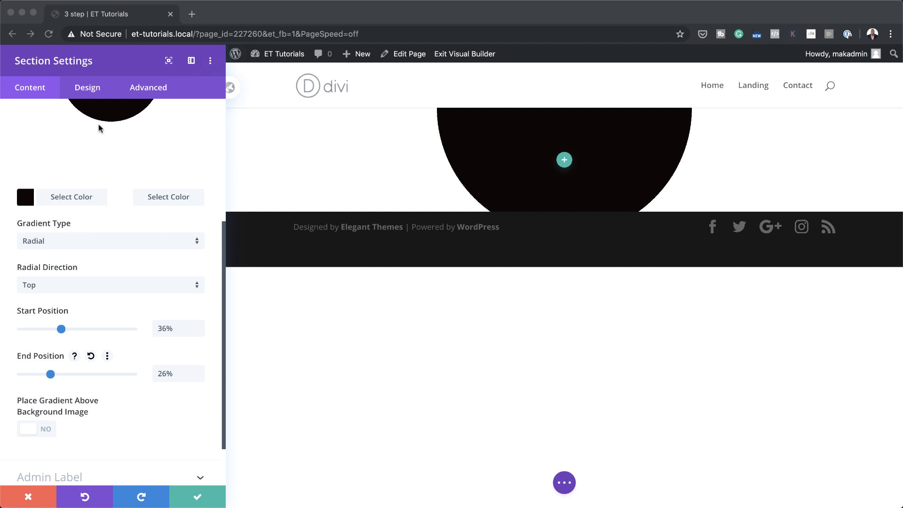
Set the section's top padding to 1vw and link it so the bottom padding matches
{"action": "left_click", "coordinate": [87, 90]}
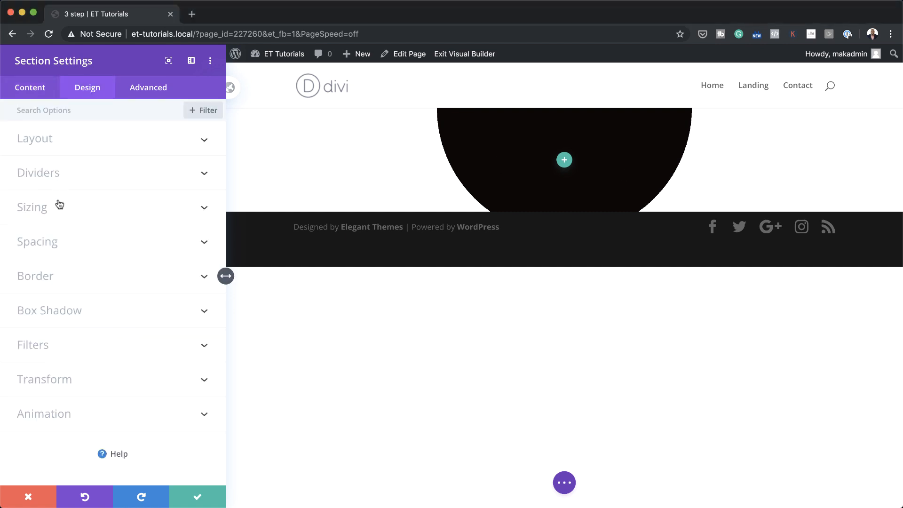
{"action": "left_click", "coordinate": [53, 245]}
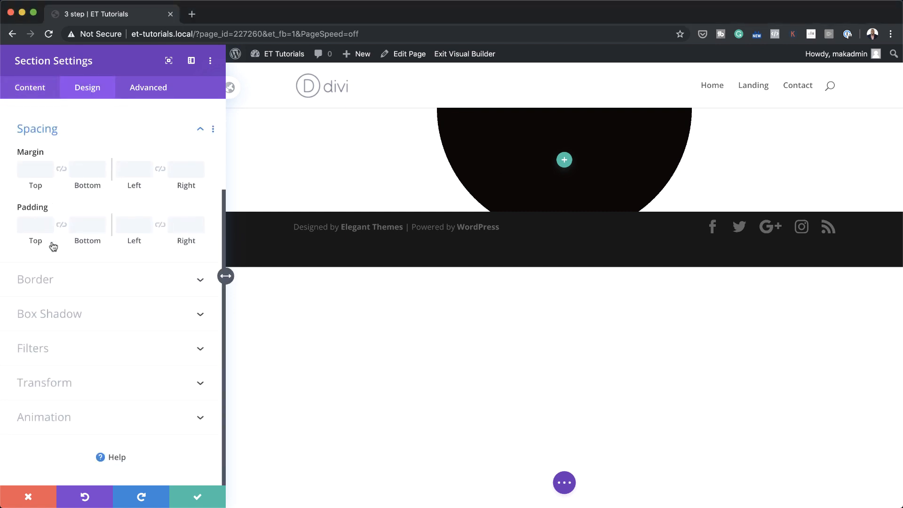
{"action": "left_click", "coordinate": [34, 225]}
{"action": "type", "text": "1vw"}
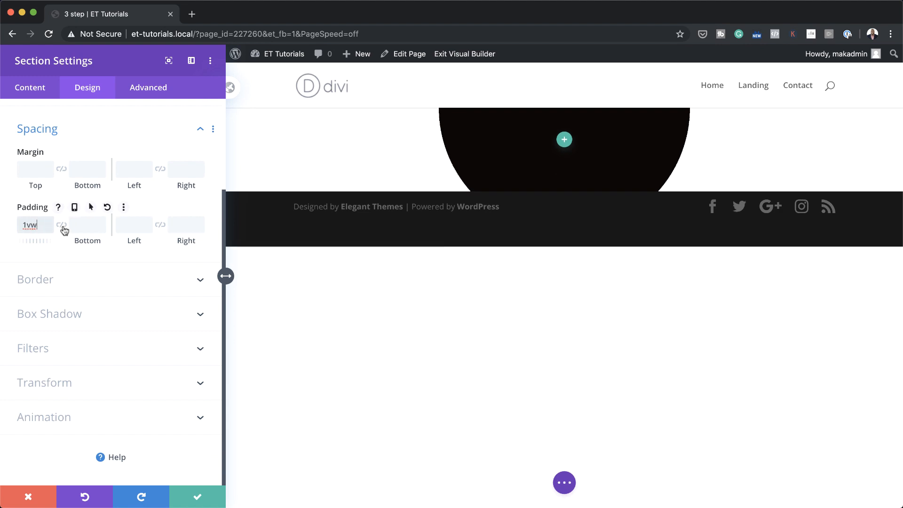
{"action": "left_click", "coordinate": [63, 226]}
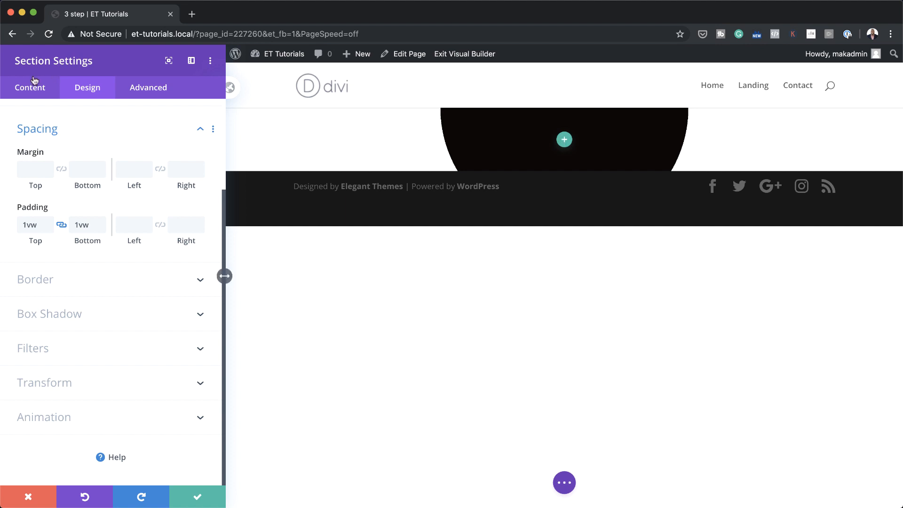
Set the section's horizontal and vertical overflow to Hidden and save the section settings
{"action": "left_click", "coordinate": [161, 92]}
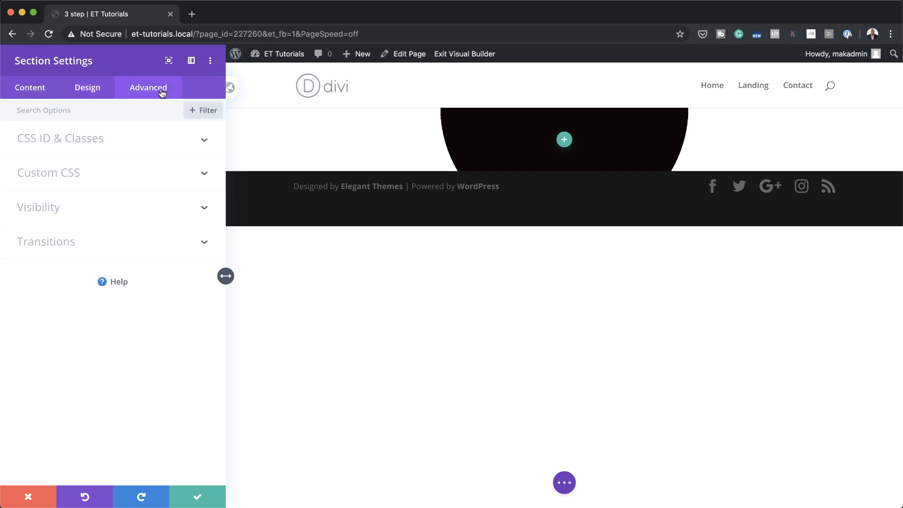
{"action": "left_click", "coordinate": [71, 207]}
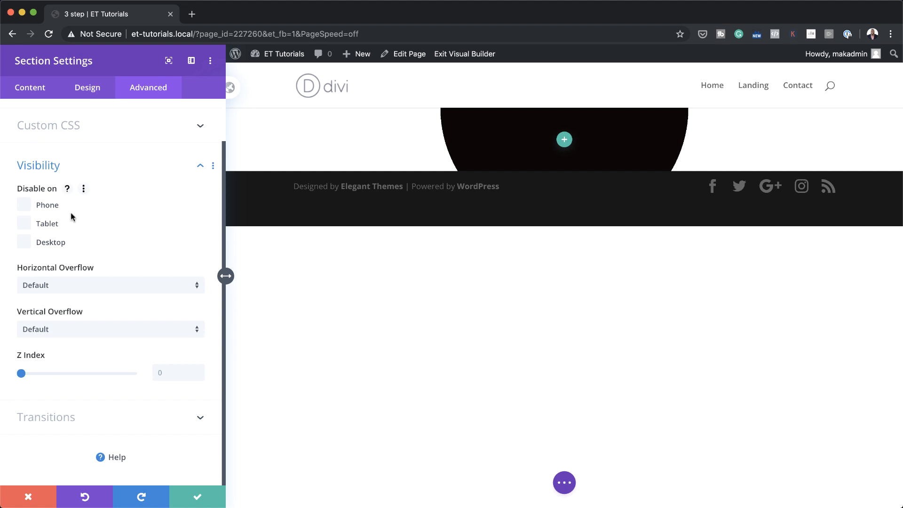
{"action": "left_click", "coordinate": [94, 289]}
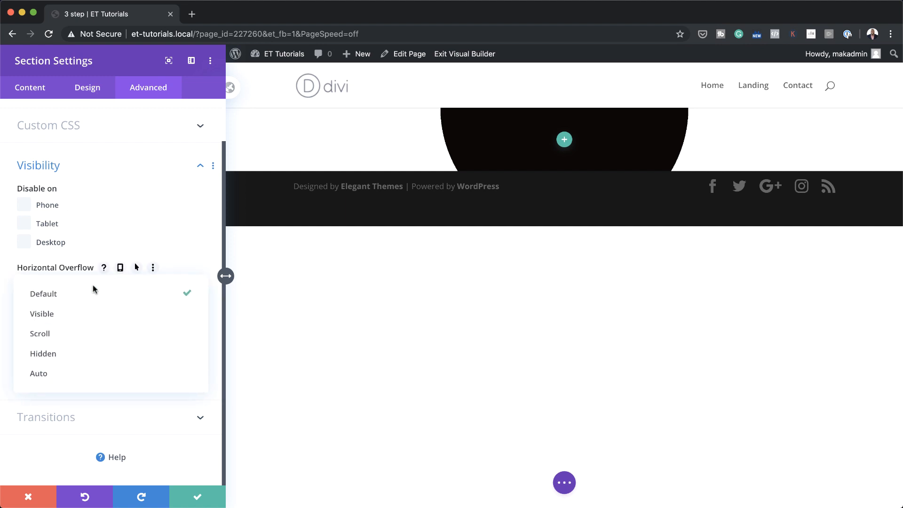
{"action": "left_click", "coordinate": [91, 355]}
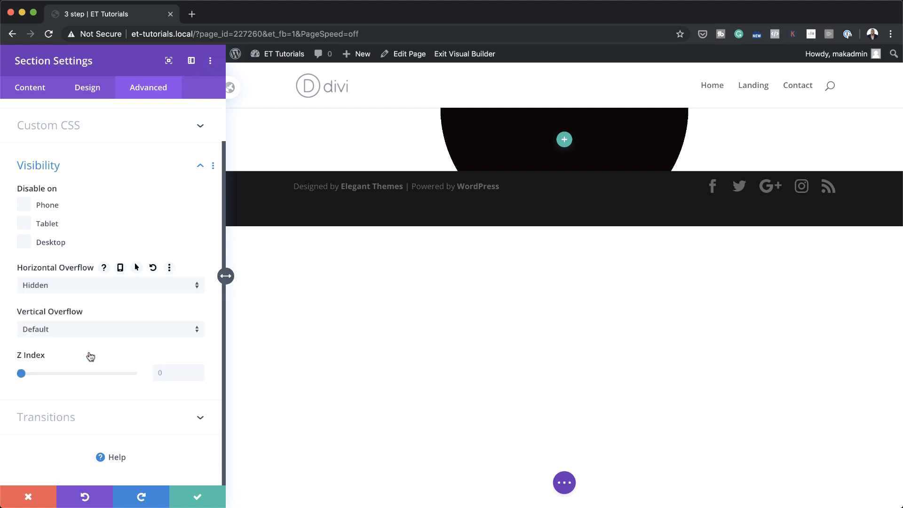
{"action": "left_click", "coordinate": [91, 332]}
{"action": "left_click", "coordinate": [89, 401]}
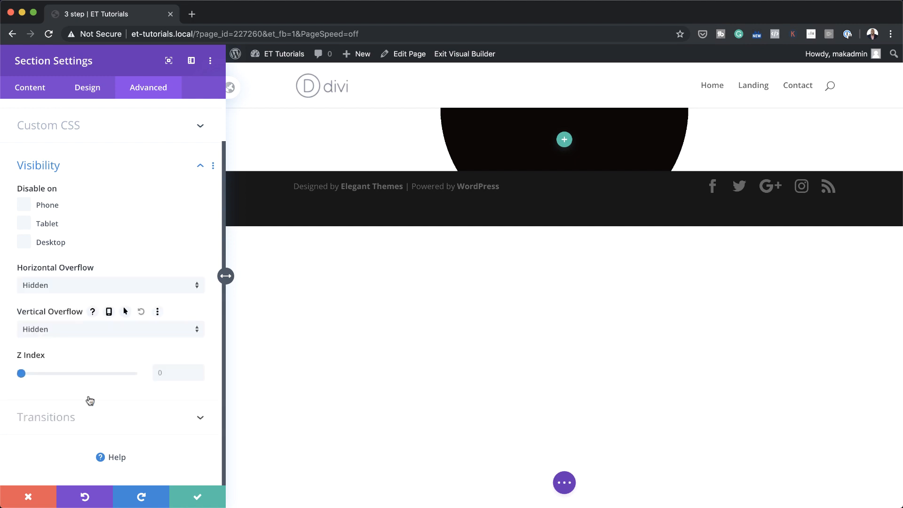
{"action": "left_click", "coordinate": [201, 497]}
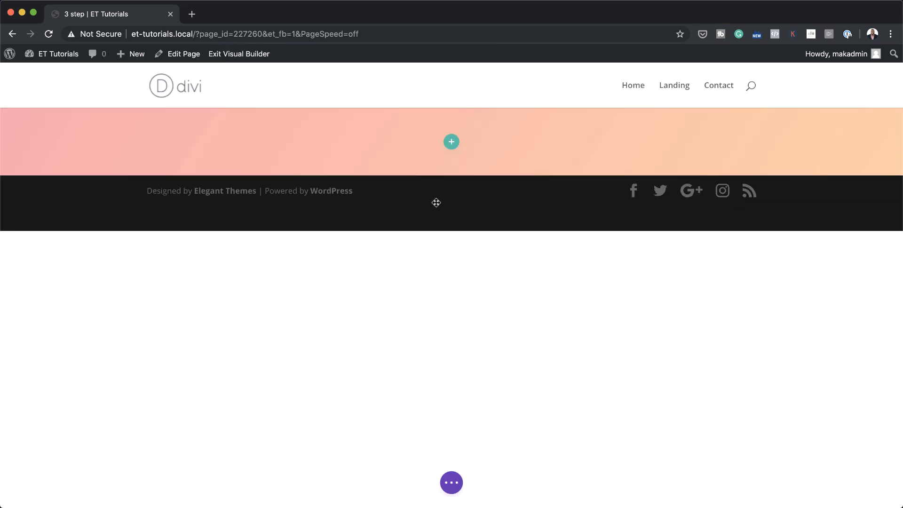
Insert a one-column row in the gradient section and add a Text module to it
{"action": "left_click", "coordinate": [452, 143]}
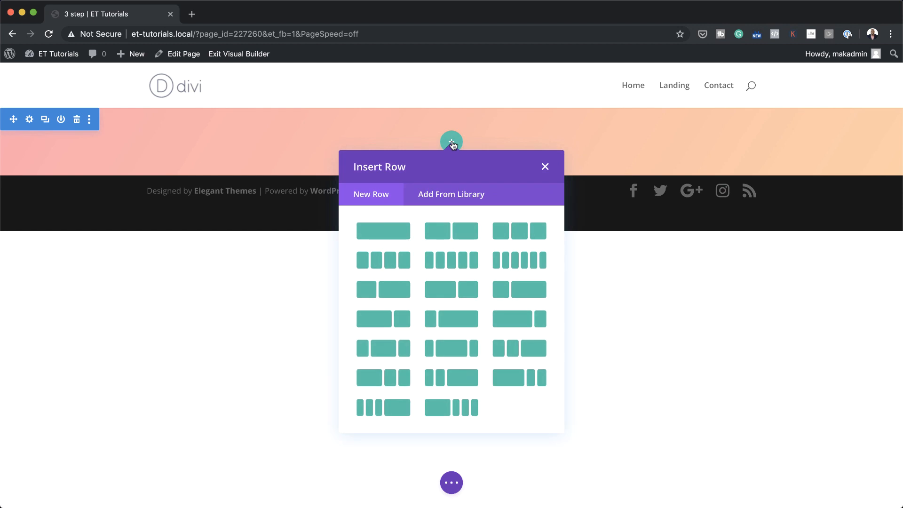
{"action": "left_click", "coordinate": [397, 231]}
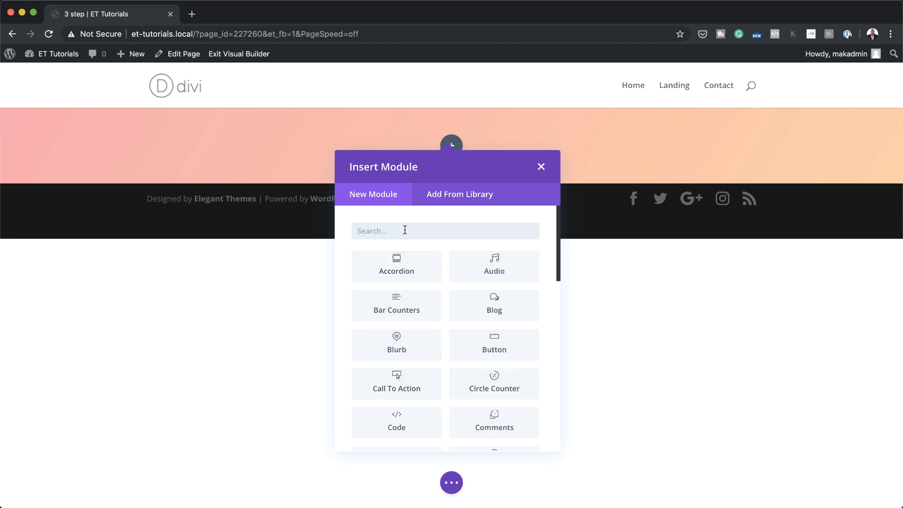
{"action": "type", "text": "text"}
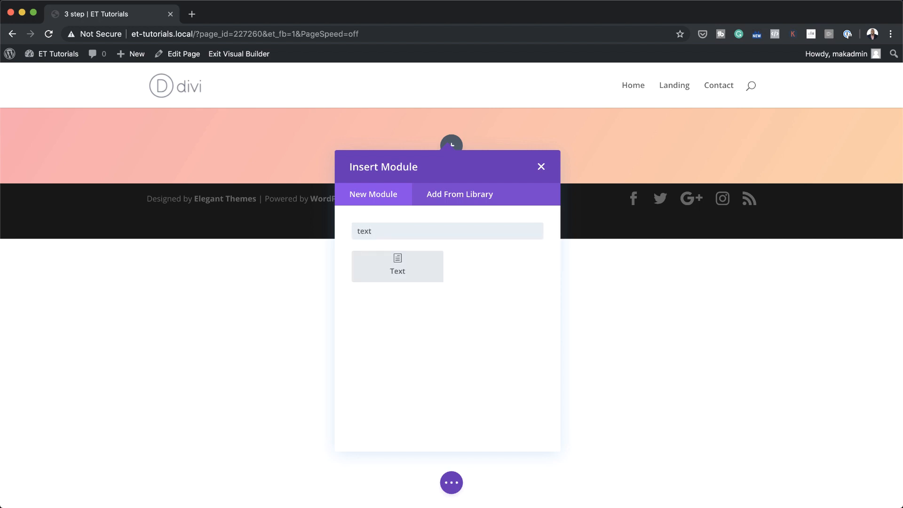
{"action": "left_click", "coordinate": [420, 271]}
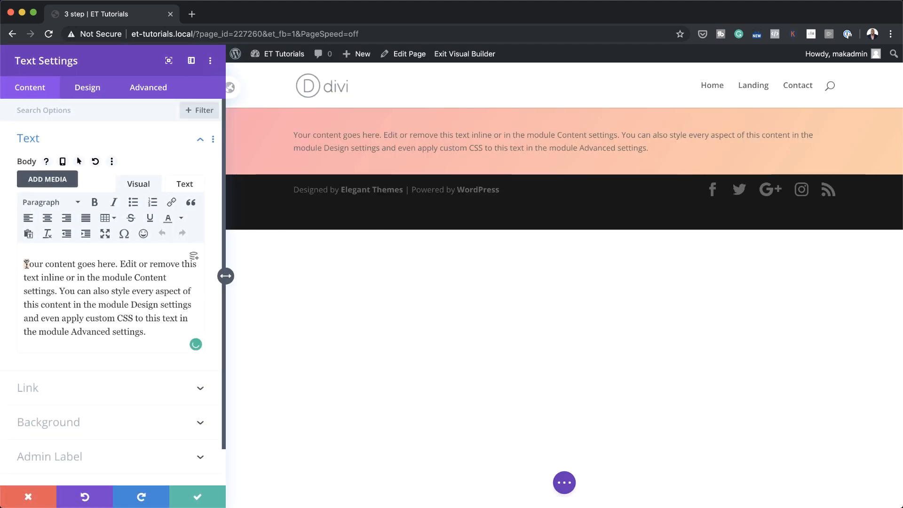
Replace the module's placeholder body text with "The 3 essential steps" and format it as Heading 2
{"action": "left_click_drag", "start_coordinate": [25, 264], "coordinate": [151, 343]}
{"action": "type", "text": "3"}
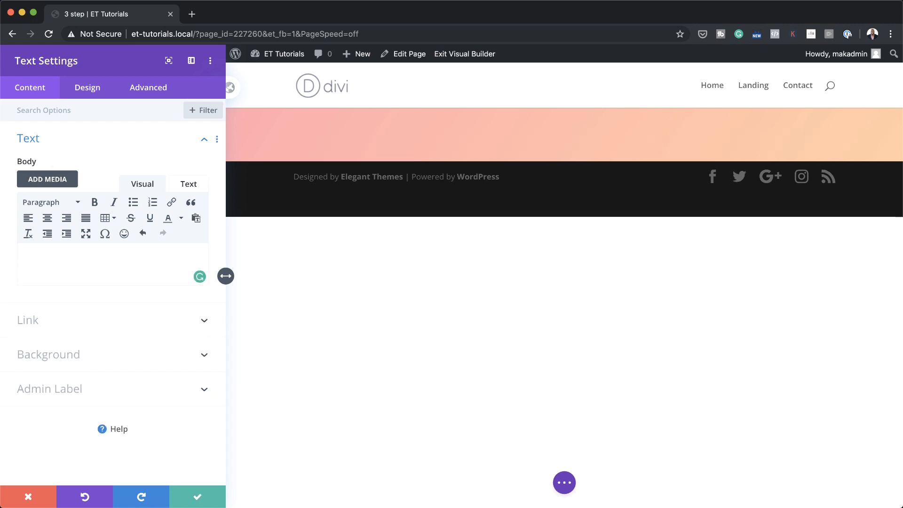
{"action": "type", "text": "The 3 essential steps"}
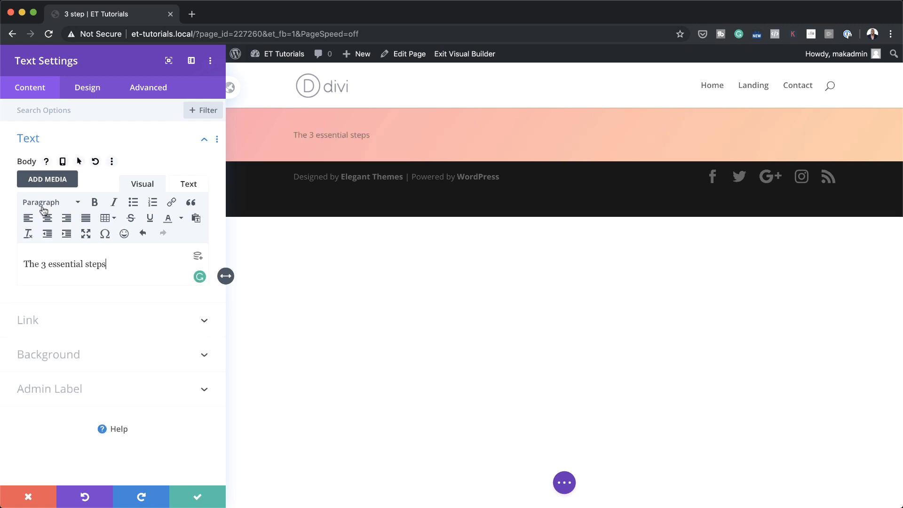
{"action": "left_click_drag", "start_coordinate": [107, 264], "coordinate": [21, 264]}
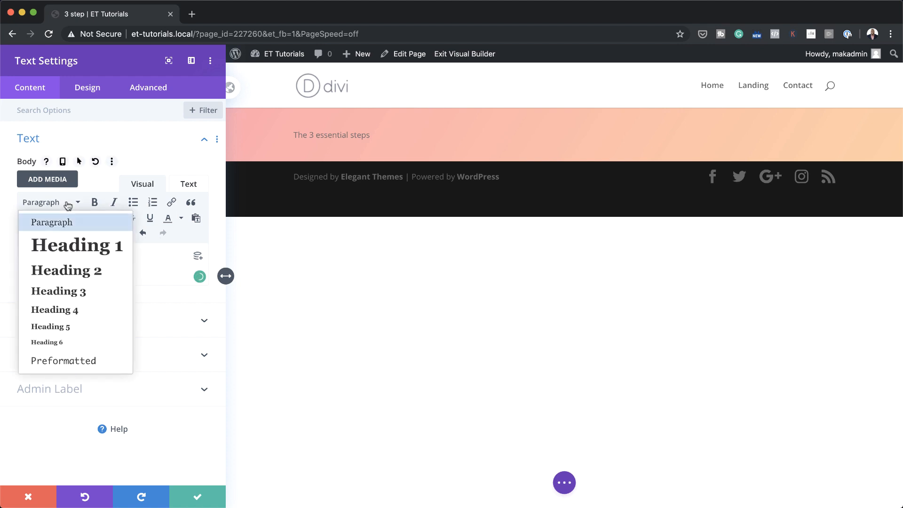
{"action": "left_click", "coordinate": [80, 270]}
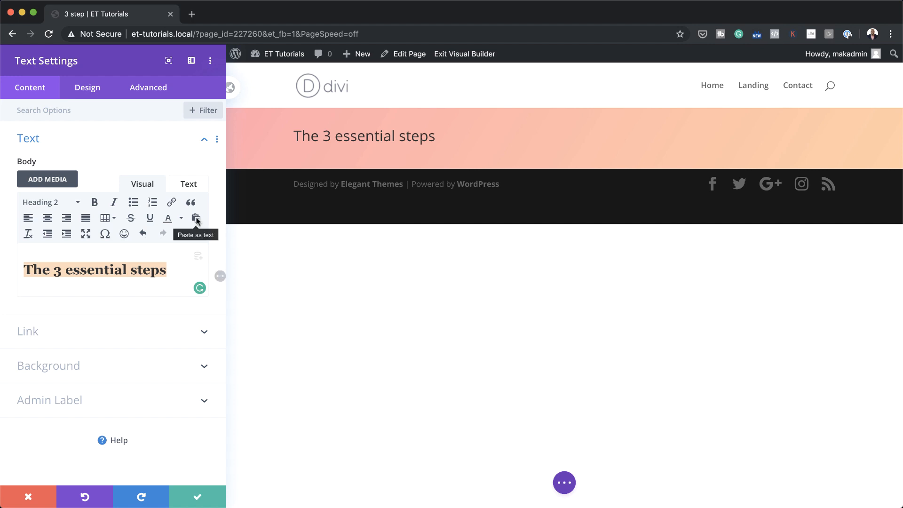
Set the Heading 2 font to Montserrat with a Semi Bold weight
{"action": "left_click", "coordinate": [90, 90]}
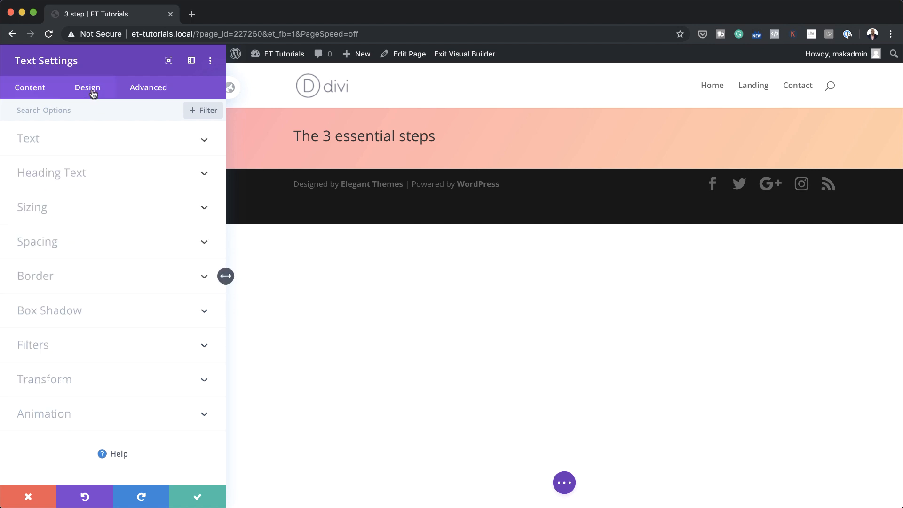
{"action": "left_click", "coordinate": [75, 175]}
{"action": "left_click", "coordinate": [64, 150]}
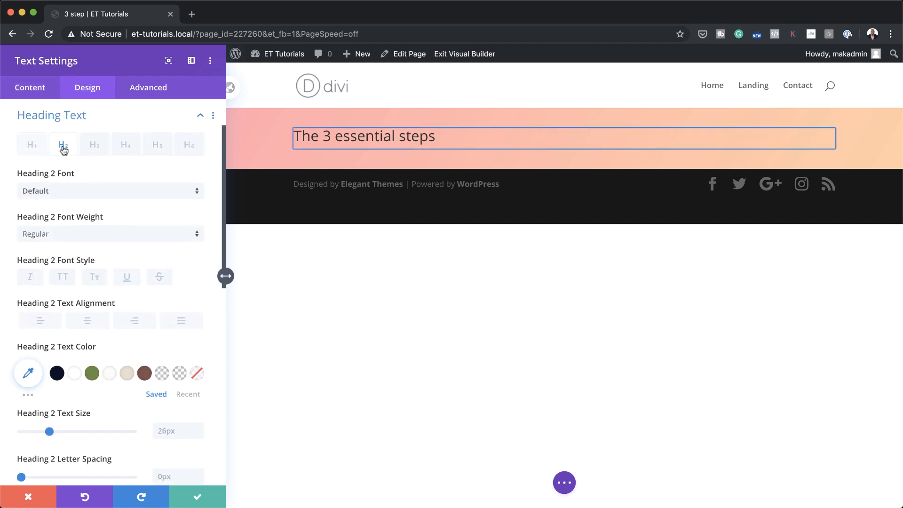
{"action": "left_click", "coordinate": [62, 196]}
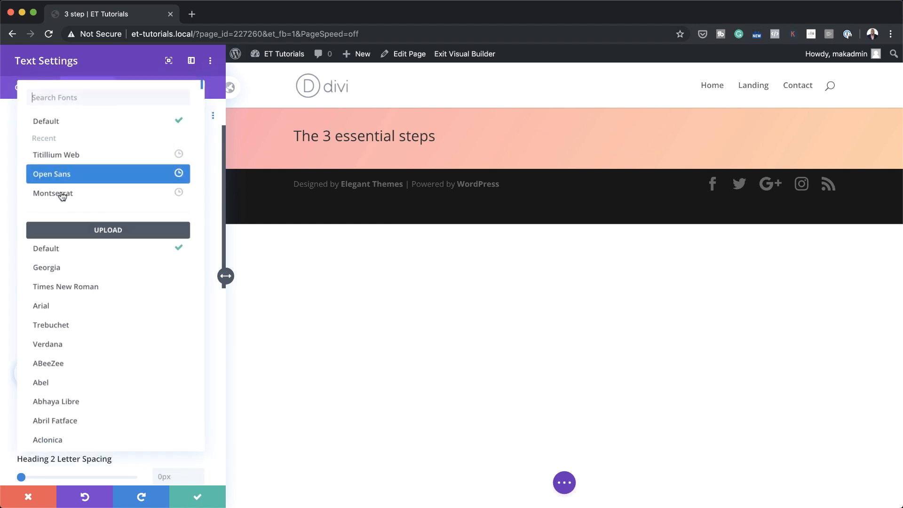
{"action": "left_click", "coordinate": [75, 196]}
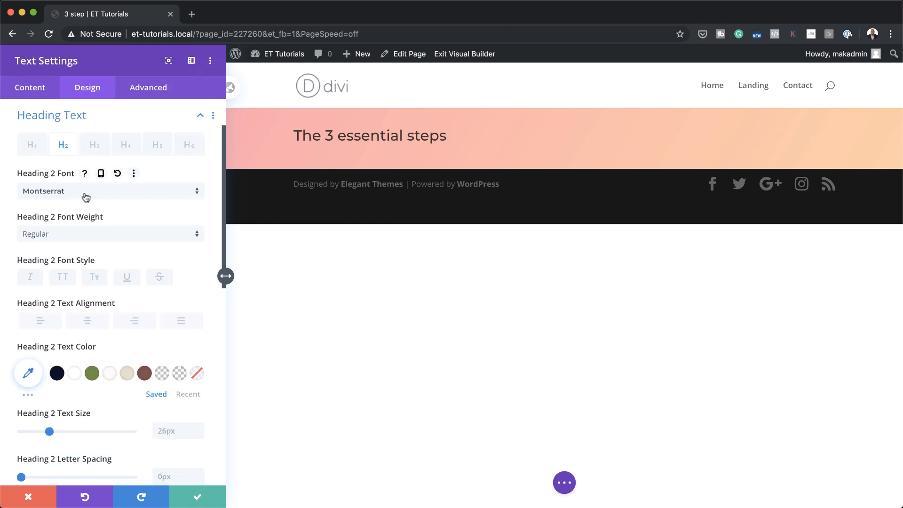
{"action": "left_click", "coordinate": [80, 192]}
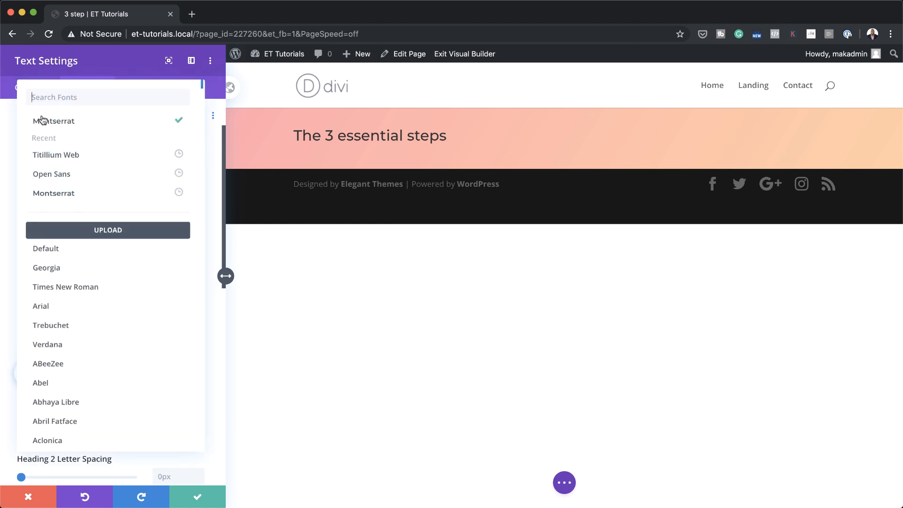
{"action": "left_click", "coordinate": [7, 135]}
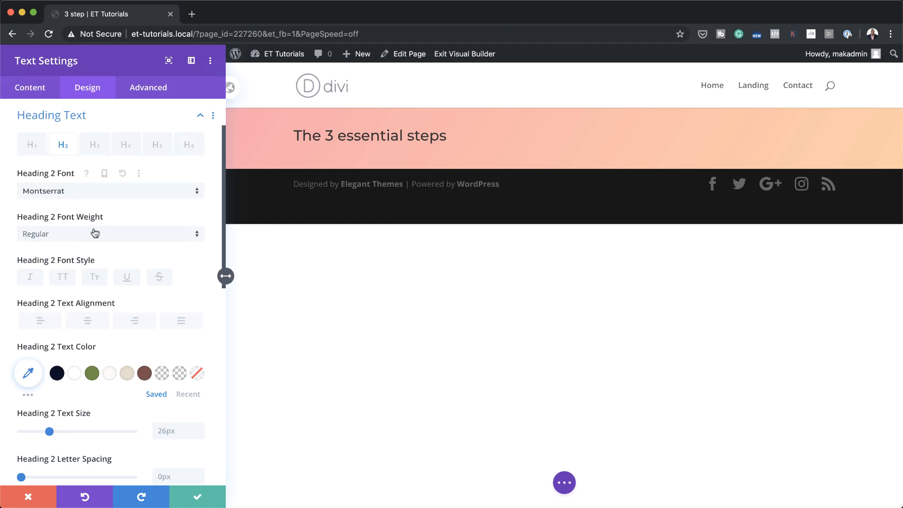
{"action": "left_click", "coordinate": [118, 237]}
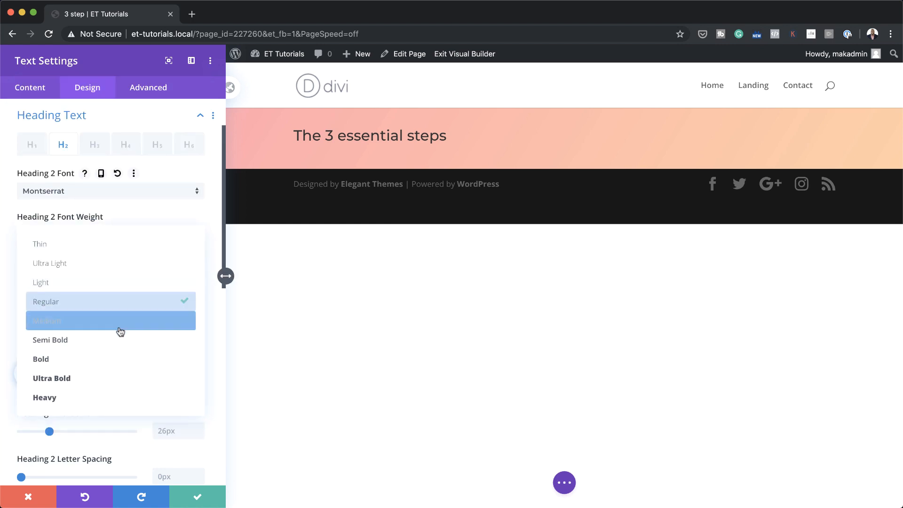
{"action": "left_click", "coordinate": [116, 346]}
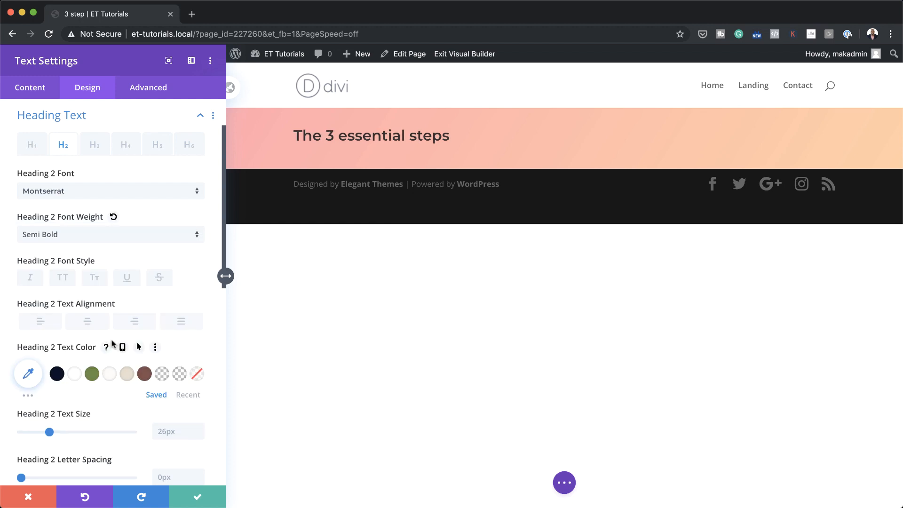
Colour the Heading 2 text white and align it to the centre
{"action": "scroll", "coordinate": [113, 343], "scroll_direction": "down", "scroll_amount": 1}
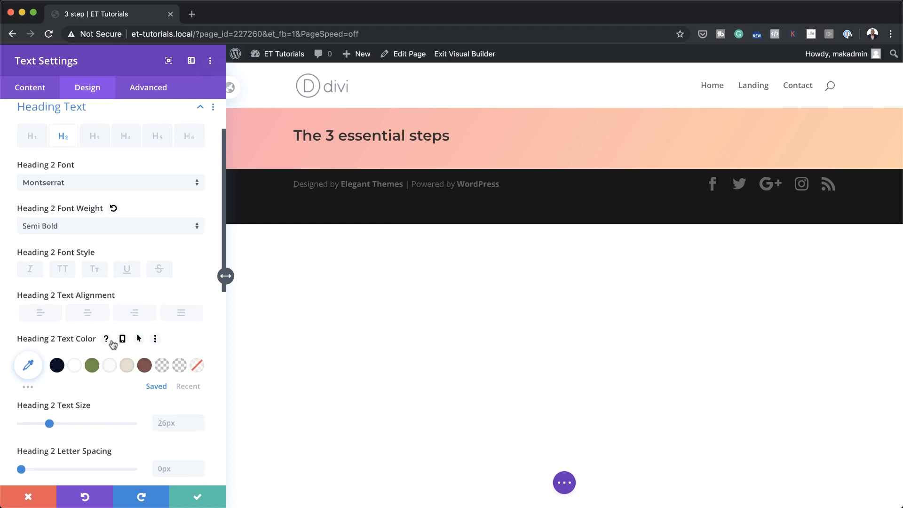
{"action": "left_click", "coordinate": [75, 360]}
{"action": "left_click", "coordinate": [90, 307]}
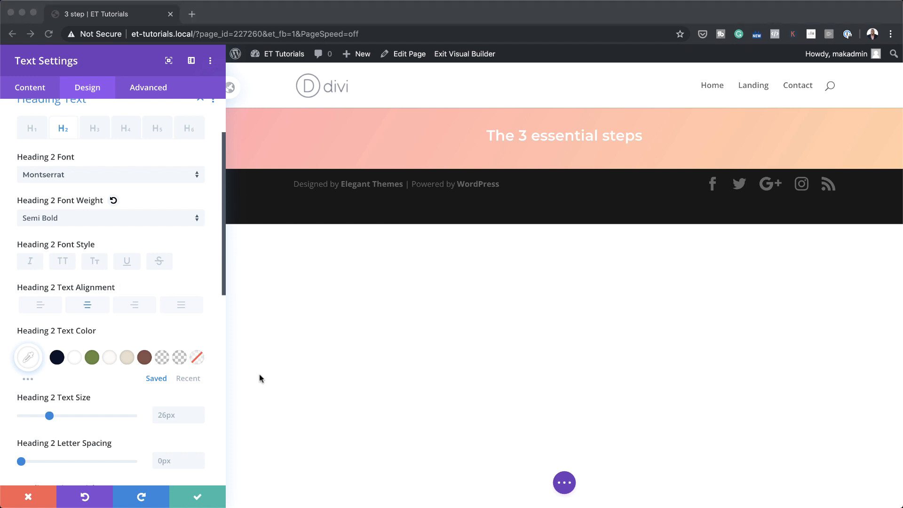
Set the Heading 2 text size to 2vw and its letter spacing to -2px, and save the module
{"action": "scroll", "coordinate": [183, 393], "scroll_direction": "down", "scroll_amount": 2}
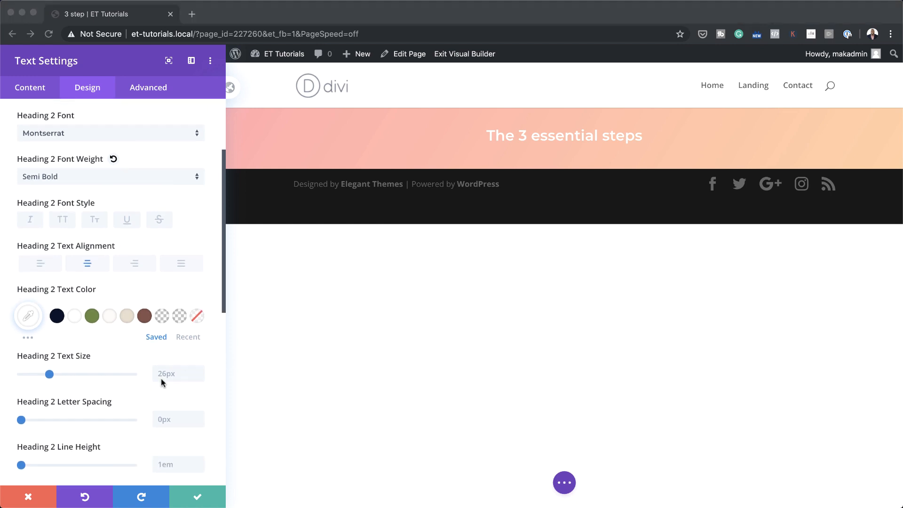
{"action": "left_click", "coordinate": [169, 374]}
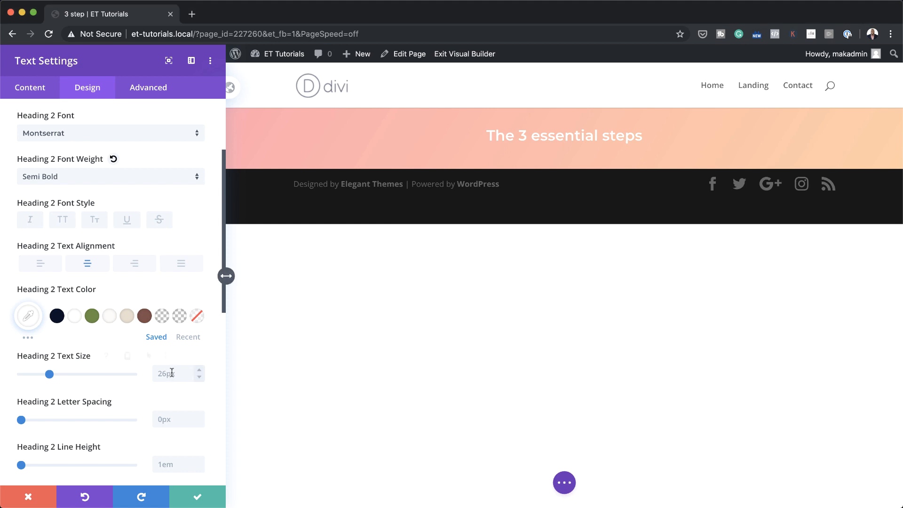
{"action": "type", "text": "2vw"}
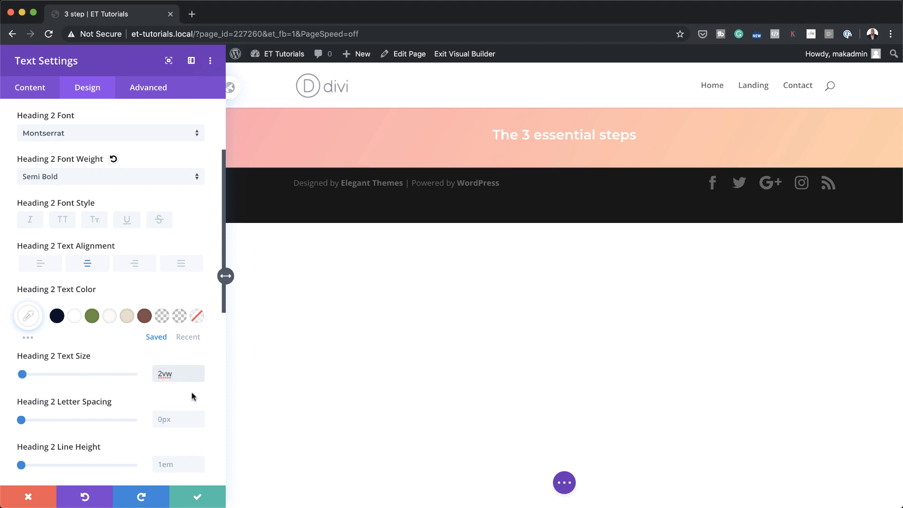
{"action": "scroll", "coordinate": [193, 397], "scroll_direction": "down", "scroll_amount": 2}
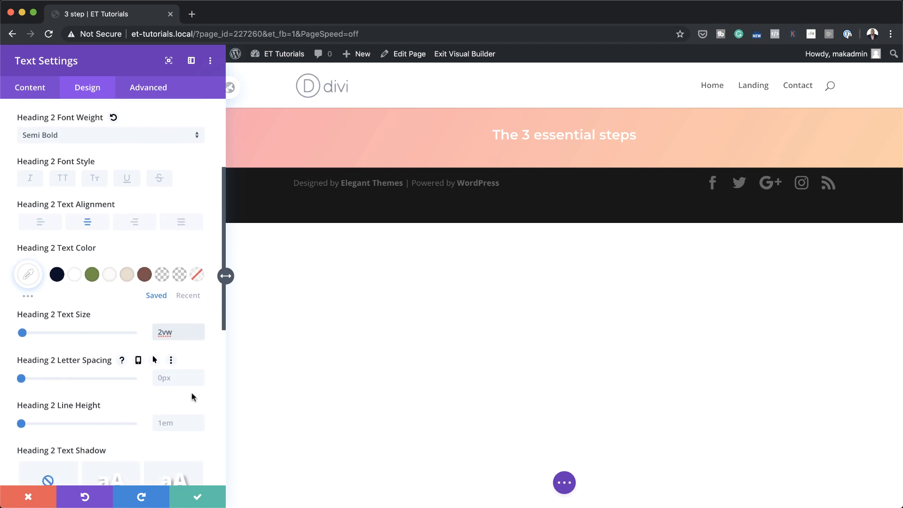
{"action": "scroll", "coordinate": [193, 396], "scroll_direction": "down", "scroll_amount": 1}
{"action": "left_click", "coordinate": [179, 377]}
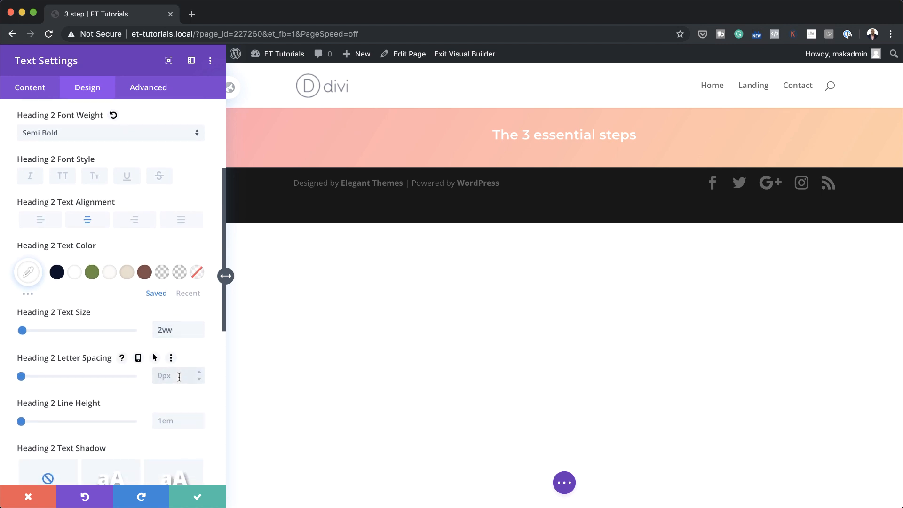
{"action": "type", "text": "-2px"}
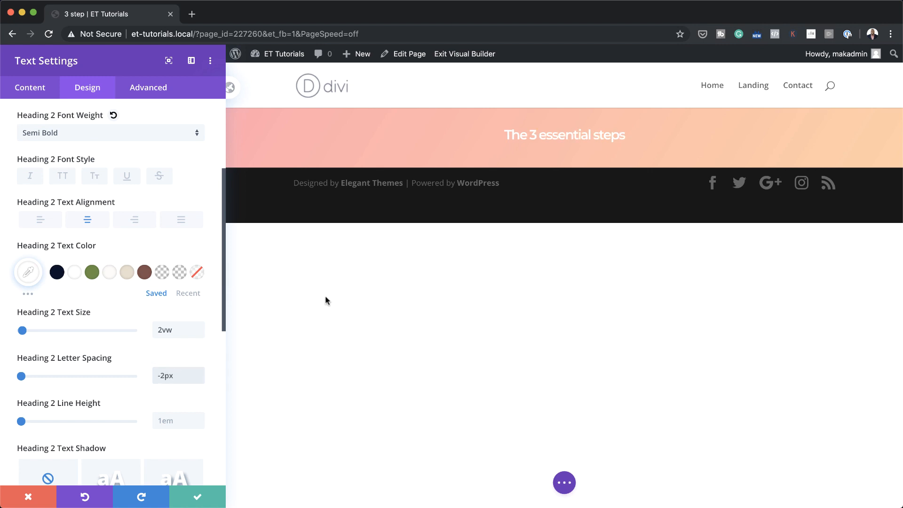
{"action": "left_click", "coordinate": [195, 497]}
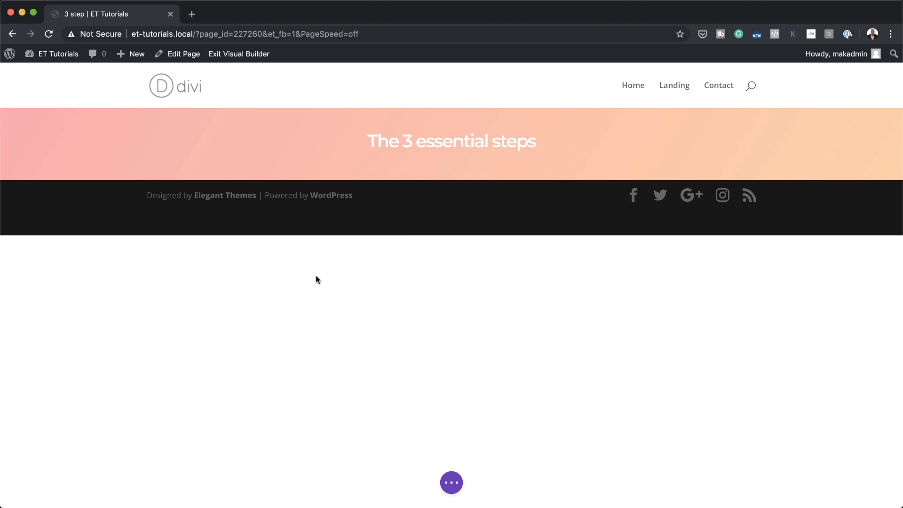
Insert a row of three equal columns below the heading row, without adding a module yet
{"action": "mouse_move", "coordinate": [461, 146]}
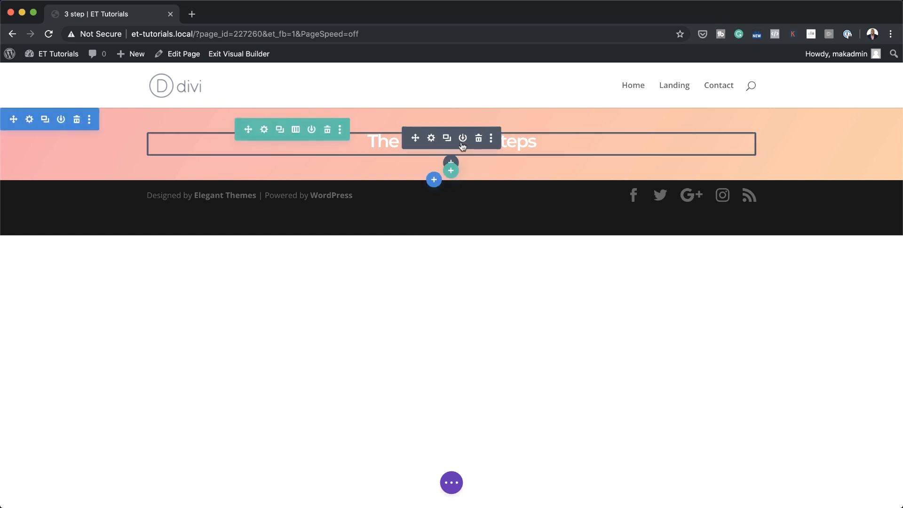
{"action": "left_click", "coordinate": [451, 171]}
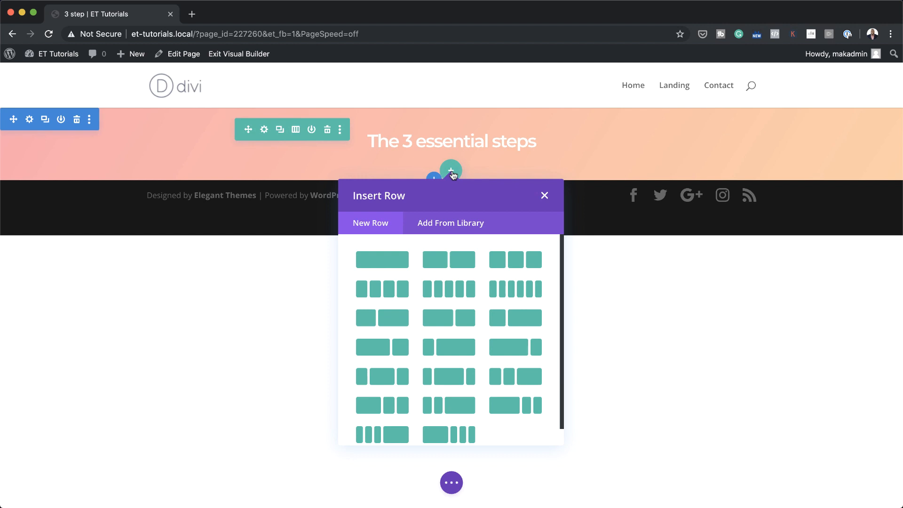
{"action": "left_click", "coordinate": [521, 260]}
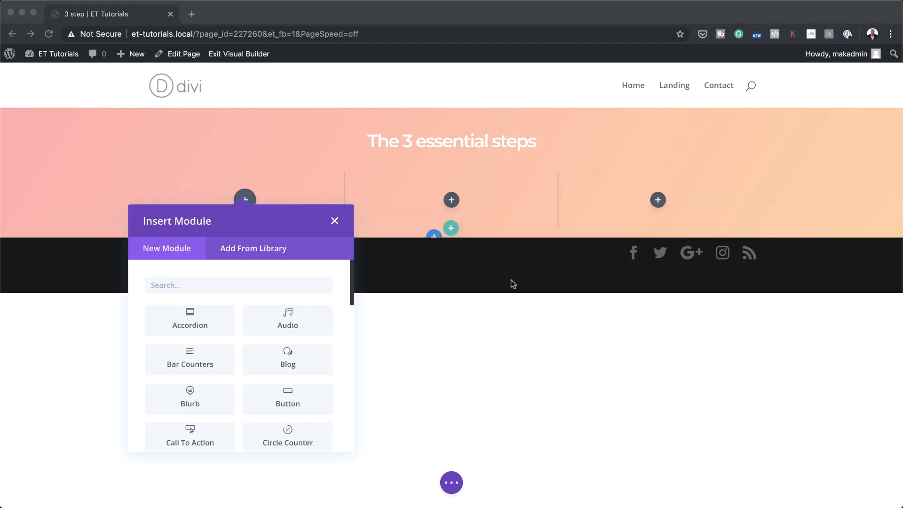
{"action": "left_click", "coordinate": [334, 220]}
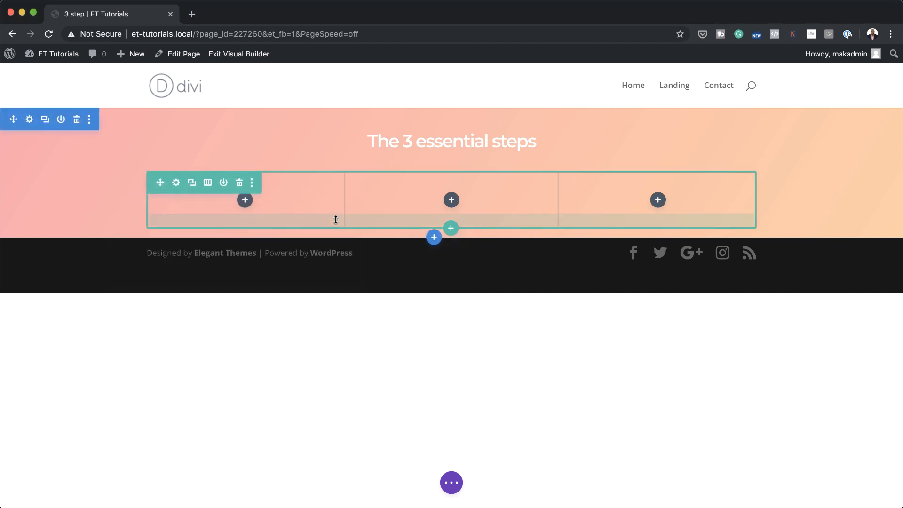
Set the three-column row's top and bottom padding to 2vw with the two values linked
{"action": "left_click", "coordinate": [176, 183]}
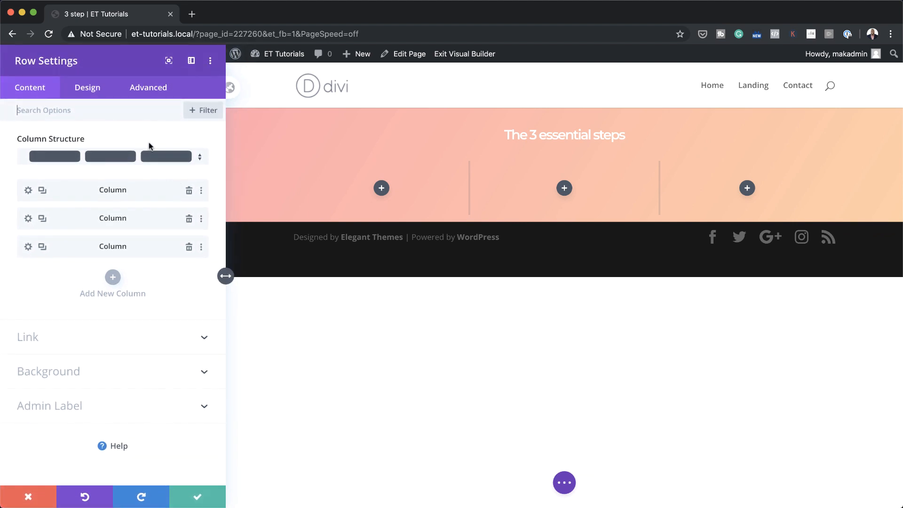
{"action": "left_click", "coordinate": [88, 90]}
{"action": "left_click", "coordinate": [50, 176]}
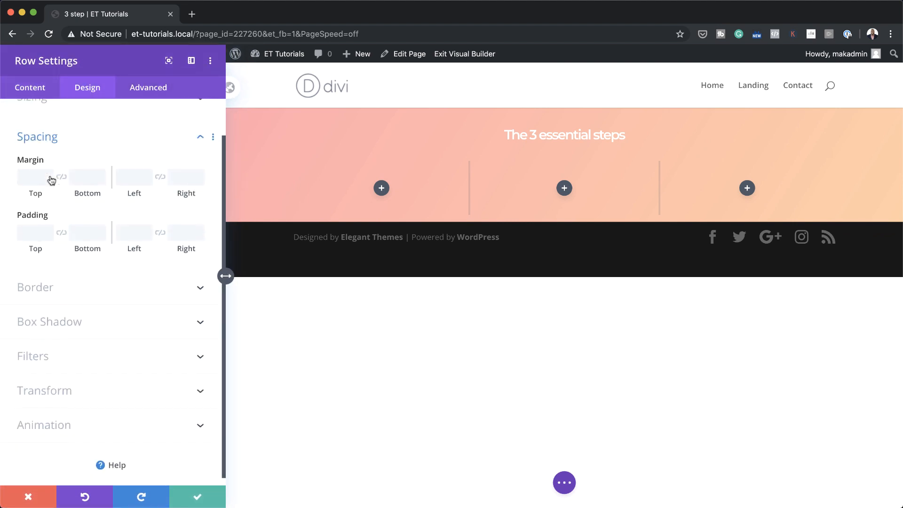
{"action": "scroll", "coordinate": [47, 197], "scroll_direction": "down", "scroll_amount": 1}
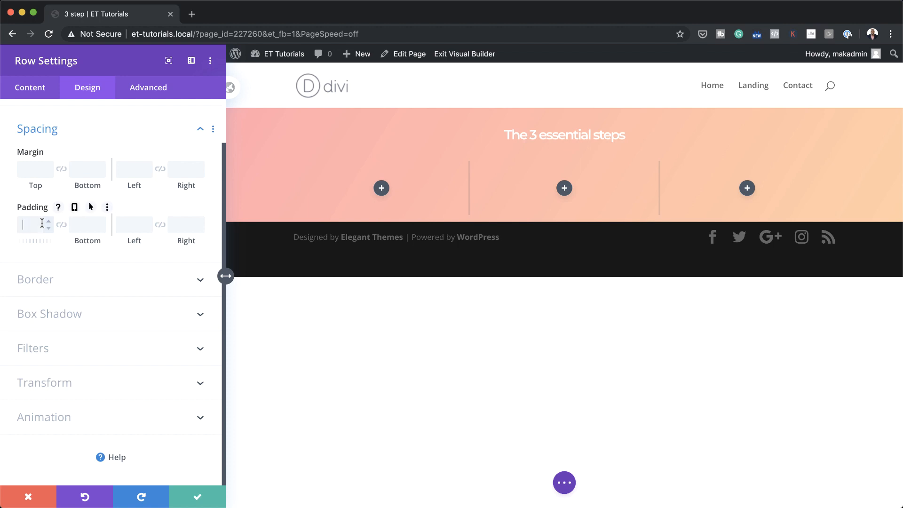
{"action": "type", "text": "2vw"}
{"action": "left_click", "coordinate": [62, 226]}
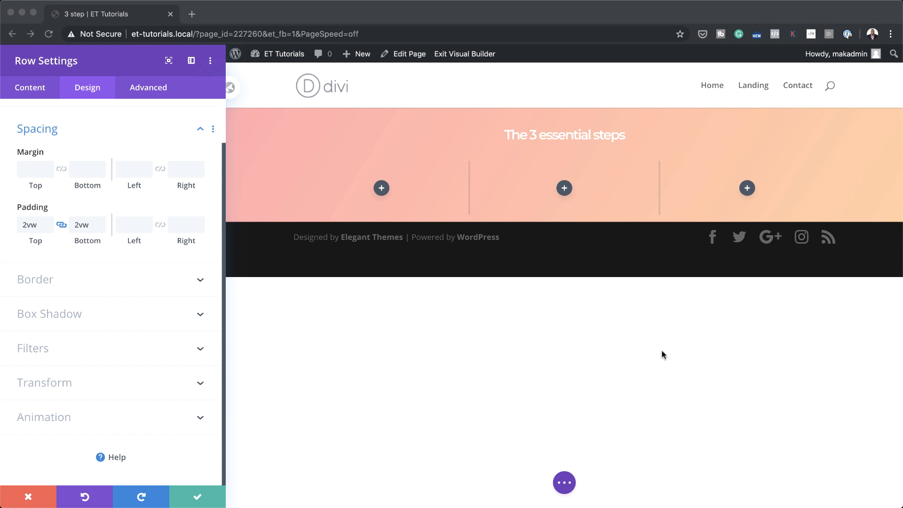
Add the custom CSS "display: flex;" to the three-column row's main element and save the row
{"action": "left_click", "coordinate": [150, 88]}
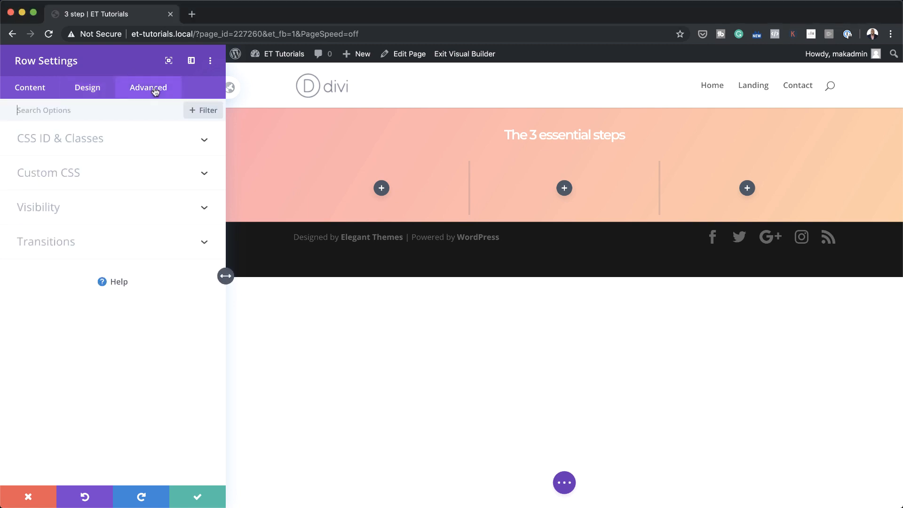
{"action": "left_click", "coordinate": [74, 181]}
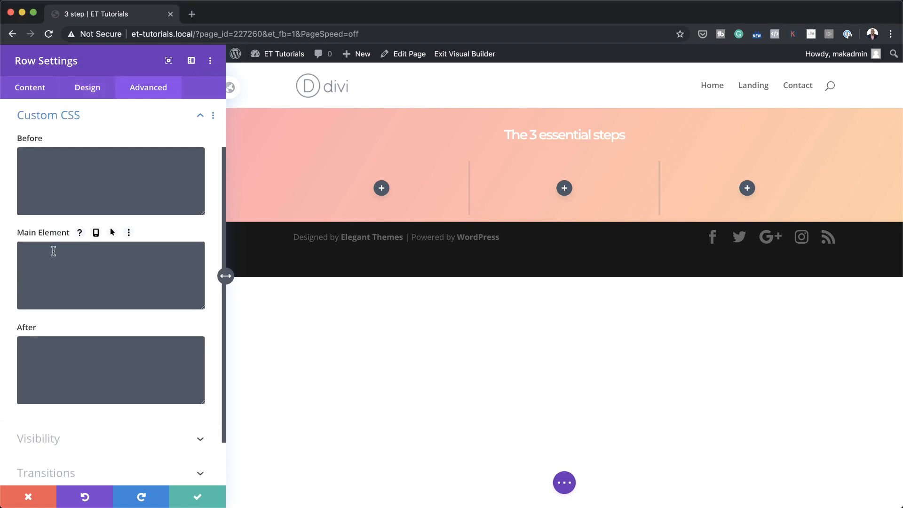
{"action": "type", "text": "display: flex;"}
{"action": "left_click", "coordinate": [197, 498]}
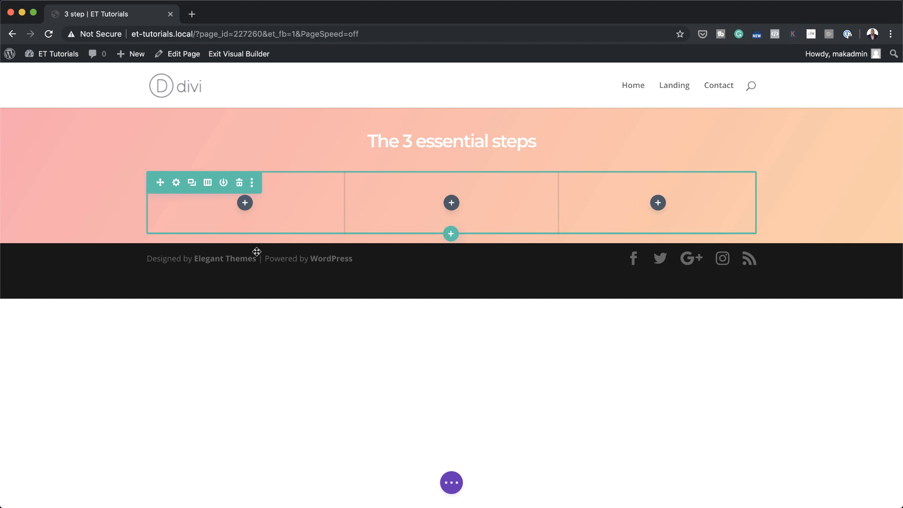
Add a Text module to the first column and replace its placeholder body text with a "↓" arrow
{"action": "left_click", "coordinate": [245, 203]}
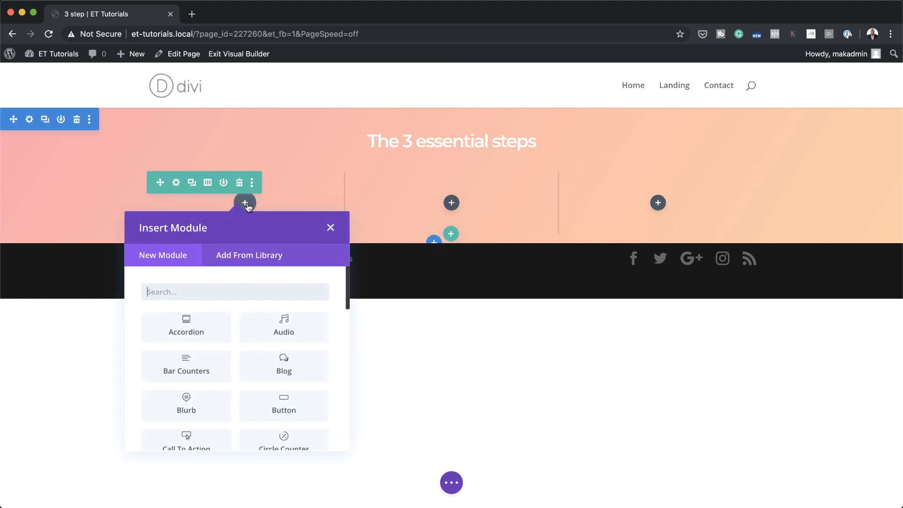
{"action": "type", "text": "text"}
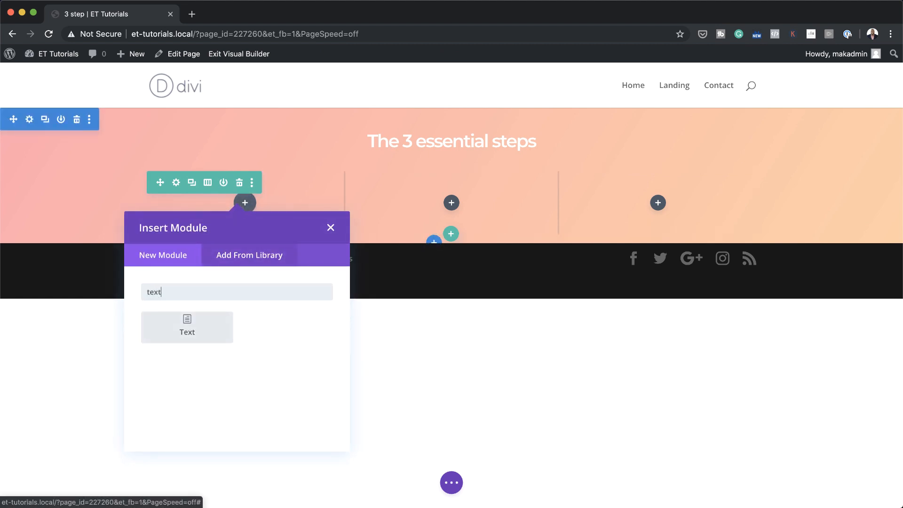
{"action": "left_click", "coordinate": [199, 328]}
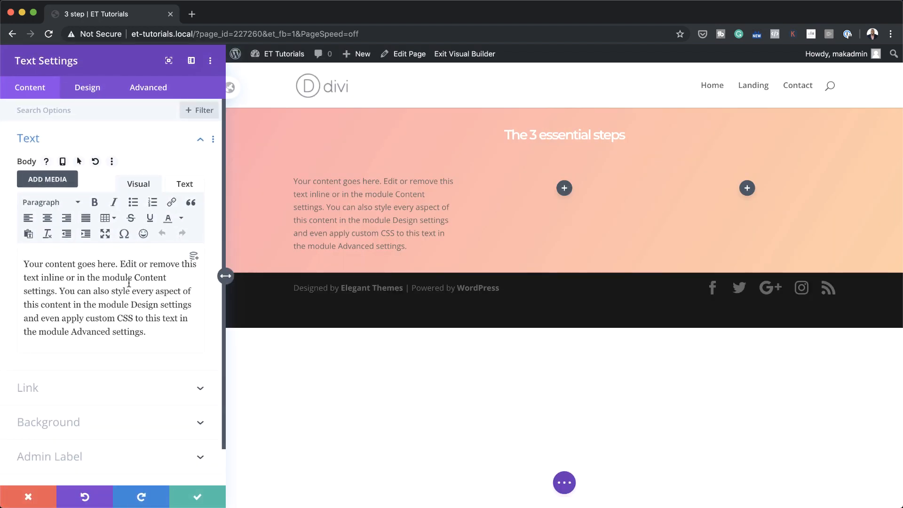
{"action": "left_click_drag", "start_coordinate": [22, 264], "coordinate": [121, 341]}
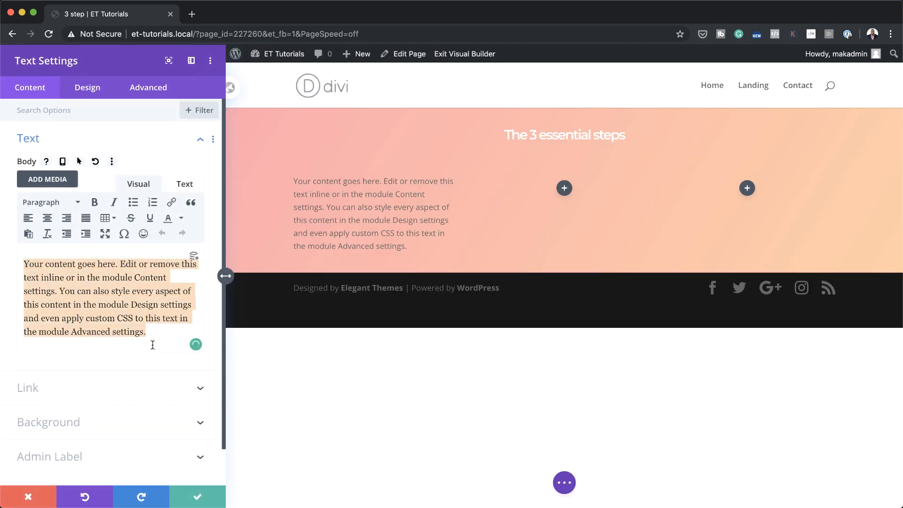
{"action": "key", "text": "BackSpace"}
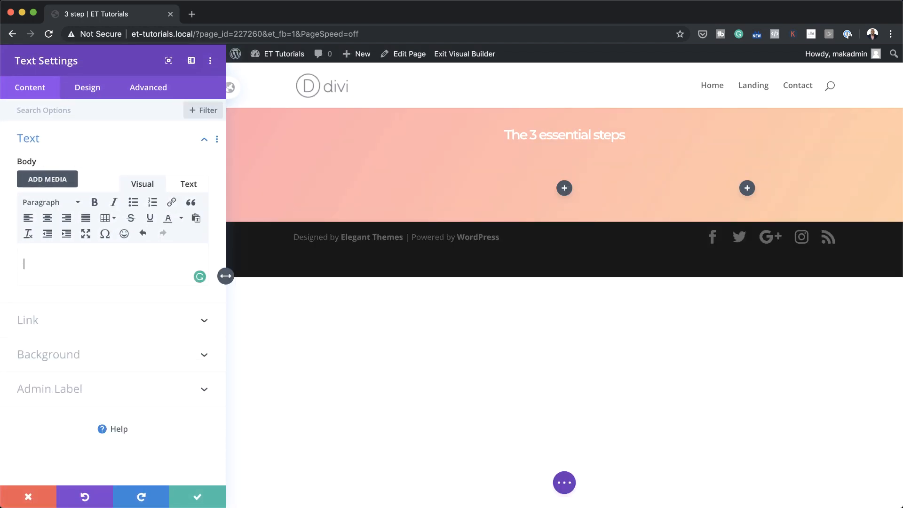
{"action": "type", "text": "↓"}
Align the arrow module's text to the right
{"action": "left_click", "coordinate": [88, 92]}
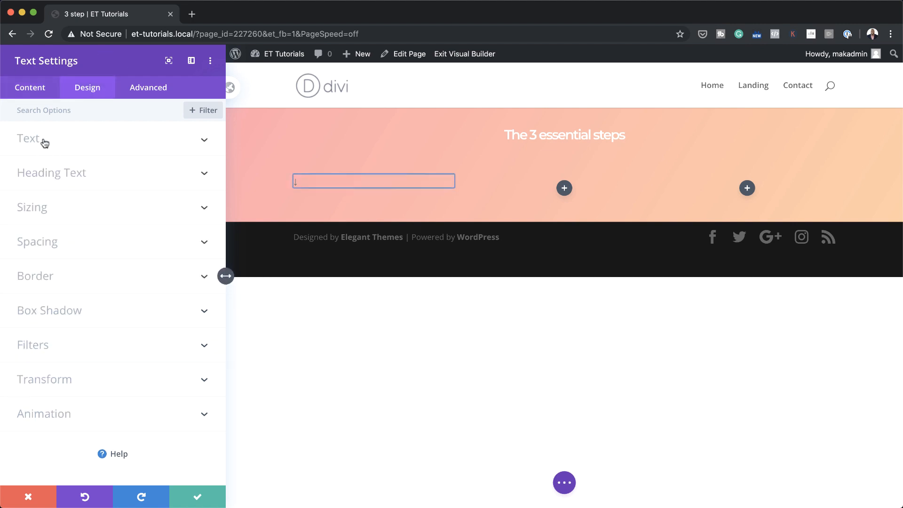
{"action": "left_click", "coordinate": [138, 144]}
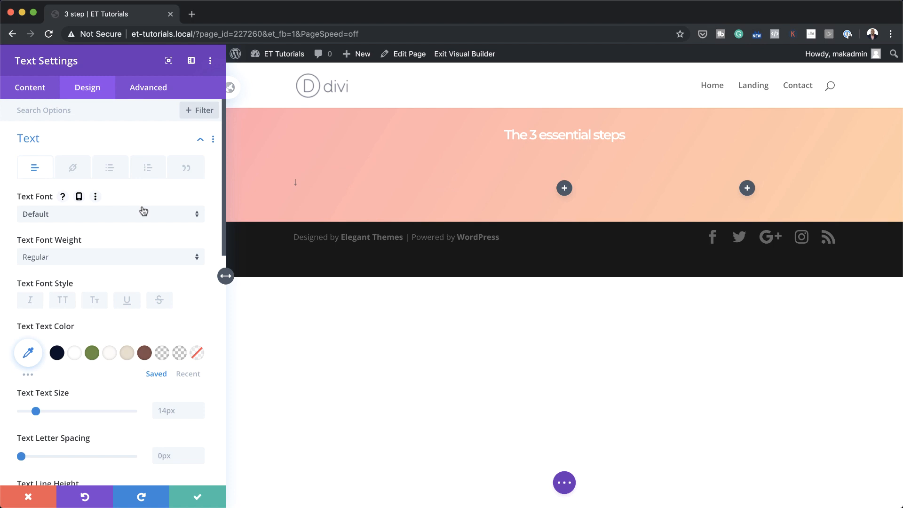
{"action": "scroll", "coordinate": [142, 210], "scroll_direction": "down", "scroll_amount": 5}
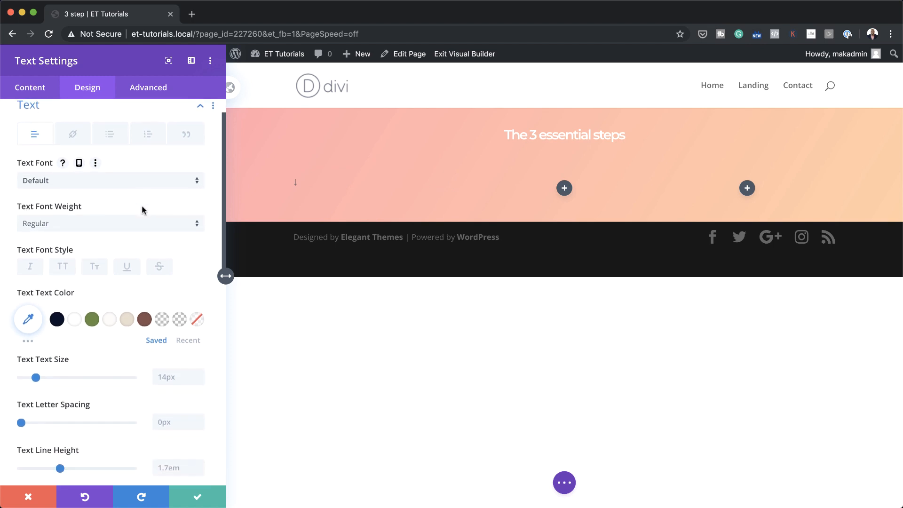
{"action": "scroll", "coordinate": [142, 209], "scroll_direction": "down", "scroll_amount": 2}
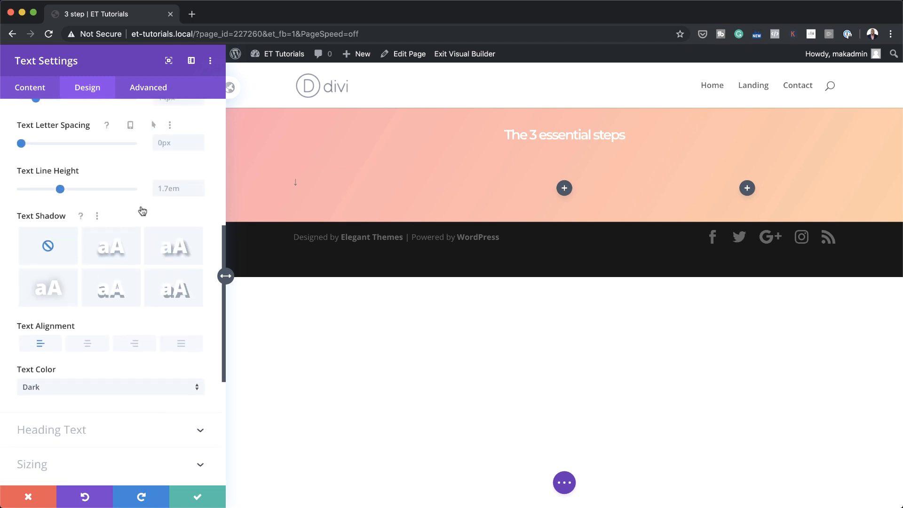
{"action": "left_click", "coordinate": [89, 345]}
{"action": "left_click", "coordinate": [144, 347]}
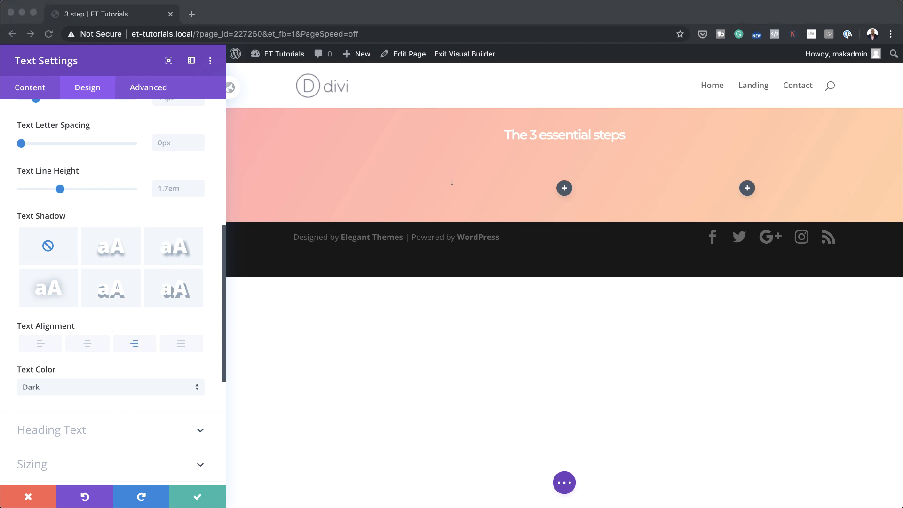
Set the arrow module's text colour to #ffa3ad
{"action": "scroll", "coordinate": [128, 365], "scroll_direction": "up", "scroll_amount": 5}
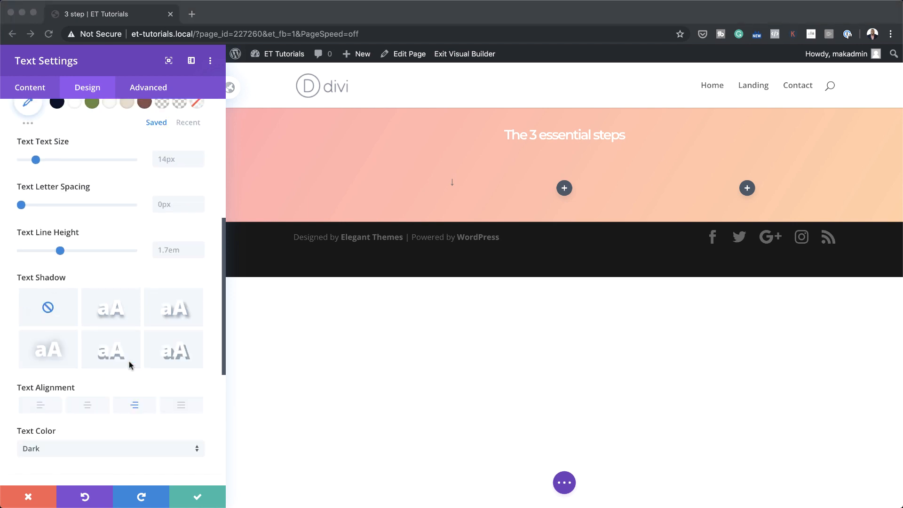
{"action": "left_click", "coordinate": [27, 237]}
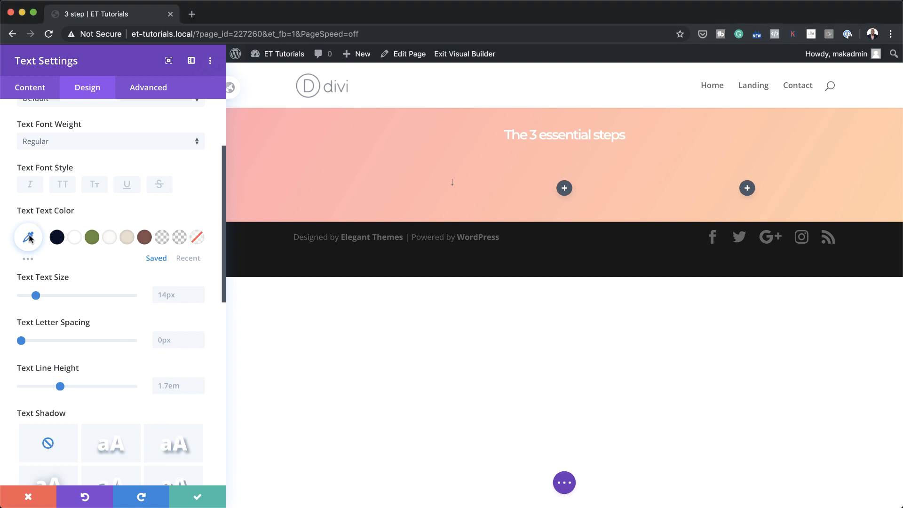
{"action": "type", "text": "#ffa3ad"}
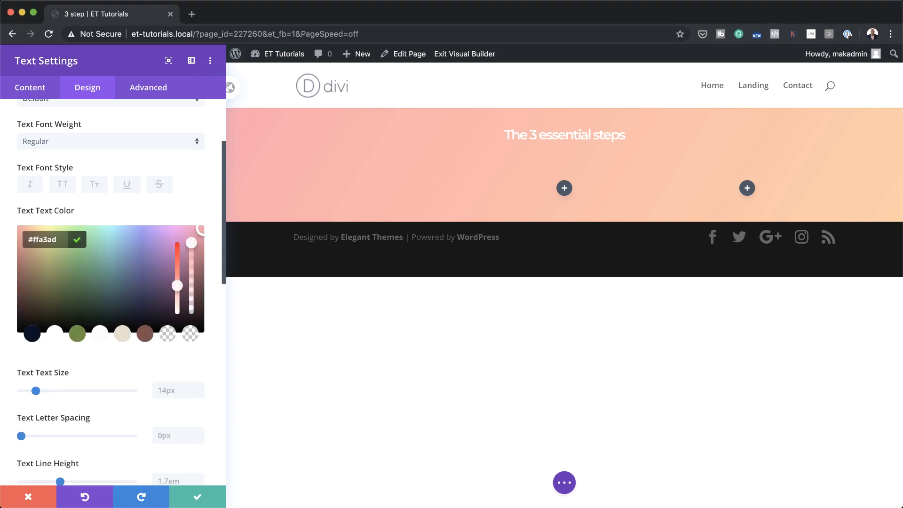
{"action": "key", "text": "super+Tab"}
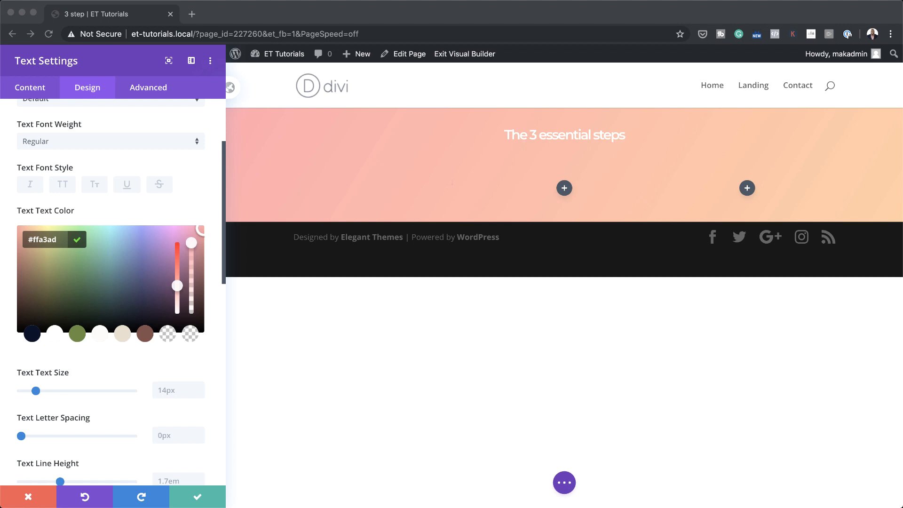
Set the arrow module's text size to 4vw
{"action": "left_click", "coordinate": [175, 391]}
{"action": "left_click", "coordinate": [175, 388]}
{"action": "left_click", "coordinate": [167, 295]}
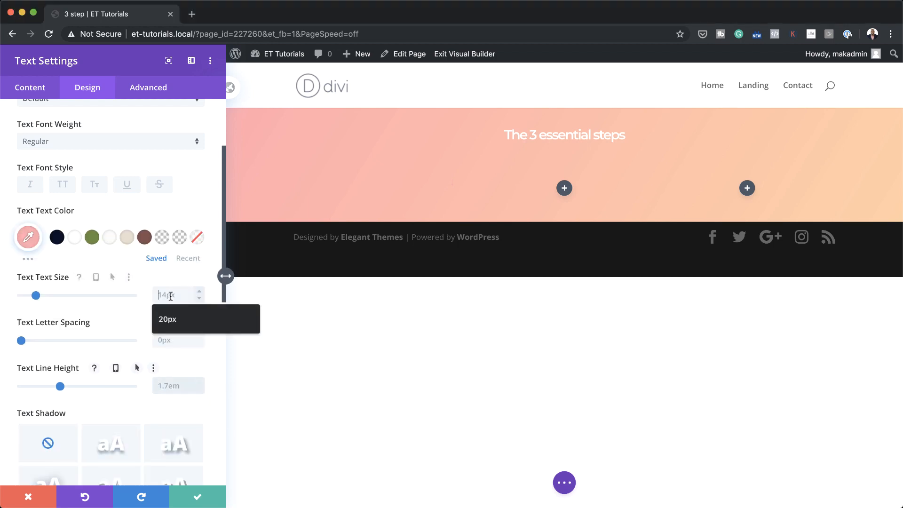
{"action": "type", "text": "4vw"}
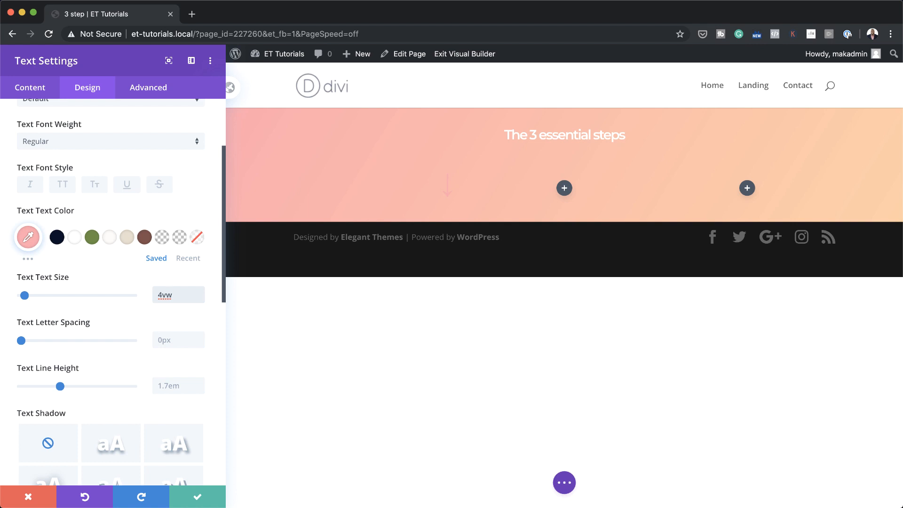
{"action": "scroll", "coordinate": [113, 398], "scroll_direction": "down", "scroll_amount": 5}
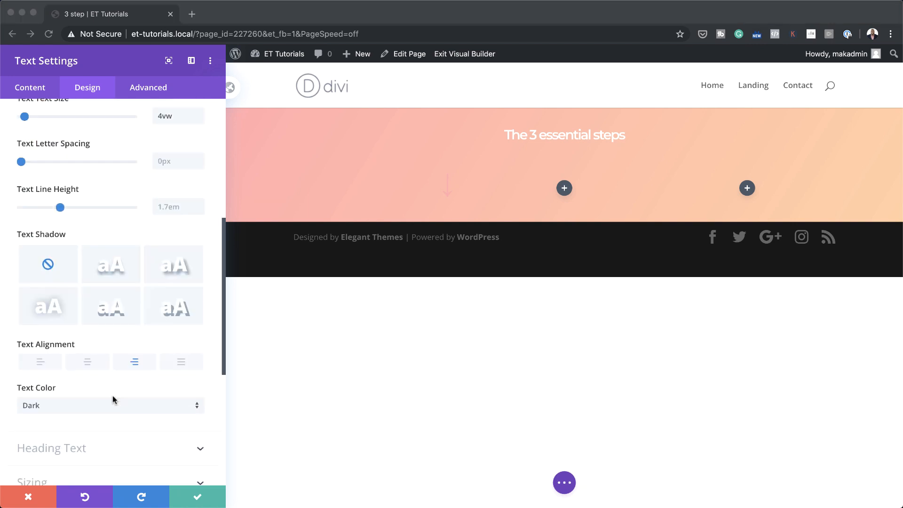
Set the first-column arrow module's margins to -3vw at the top and 8vw at the bottom
{"action": "scroll", "coordinate": [112, 400], "scroll_direction": "down", "scroll_amount": 4}
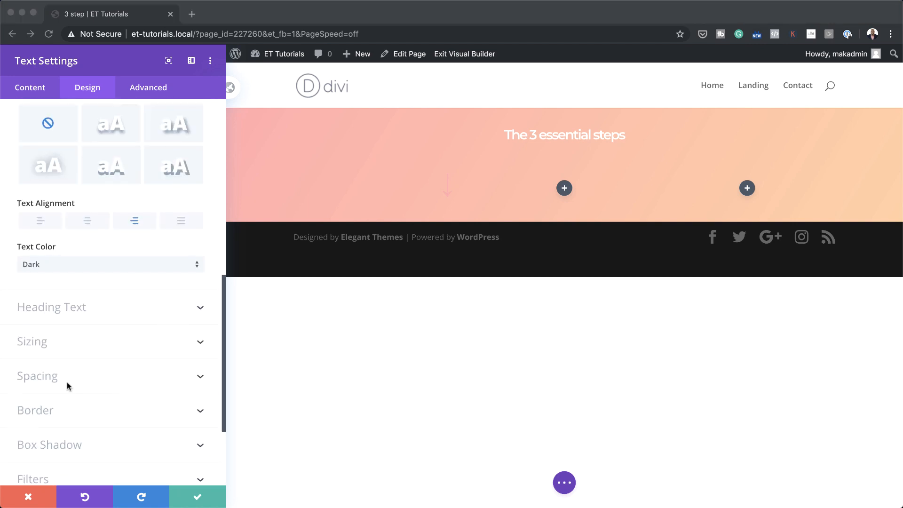
{"action": "left_click", "coordinate": [51, 379]}
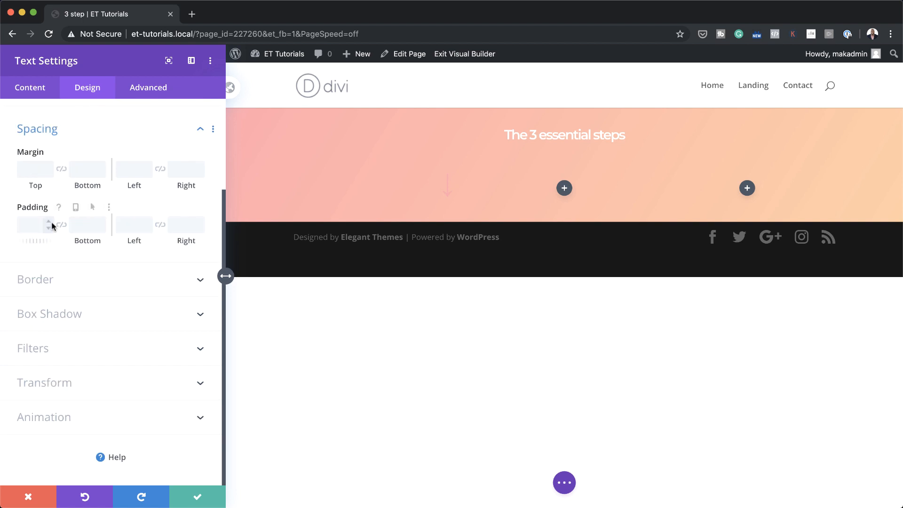
{"action": "left_click", "coordinate": [36, 170]}
{"action": "type", "text": "-3vw"}
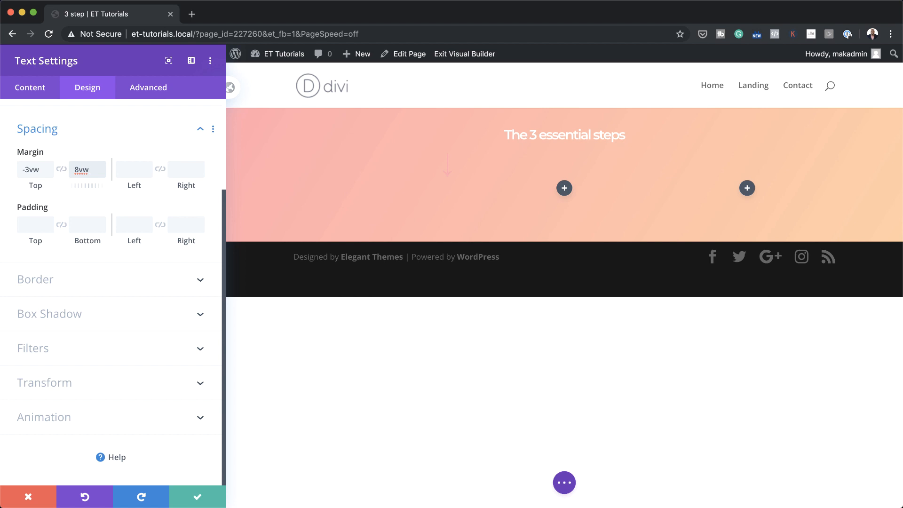
Rotate the first-column arrow module by 45deg using its transform settings
{"action": "left_click", "coordinate": [90, 383]}
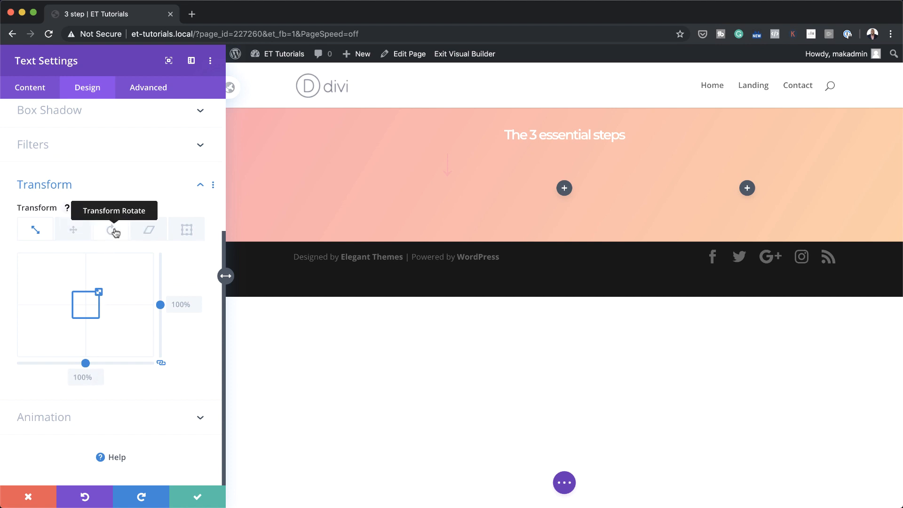
{"action": "left_click", "coordinate": [113, 231]}
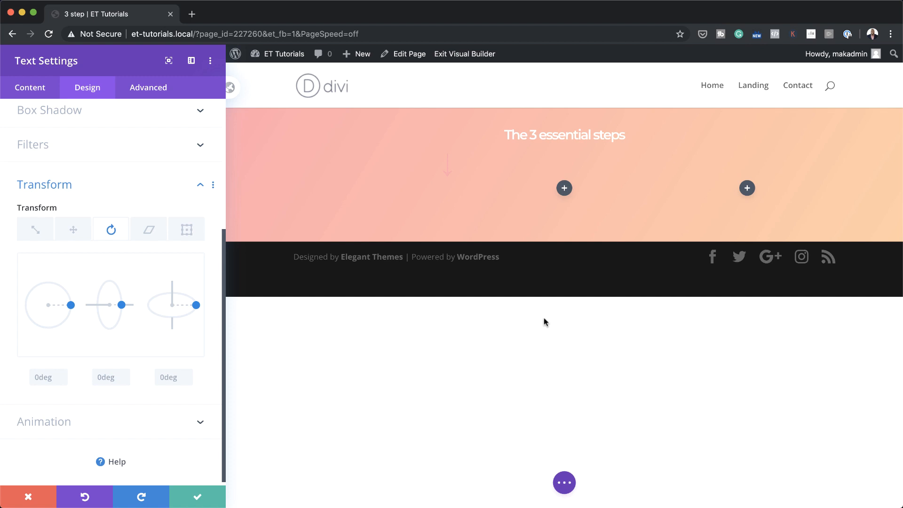
{"action": "left_click", "coordinate": [50, 377]}
{"action": "type", "text": "45deg"}
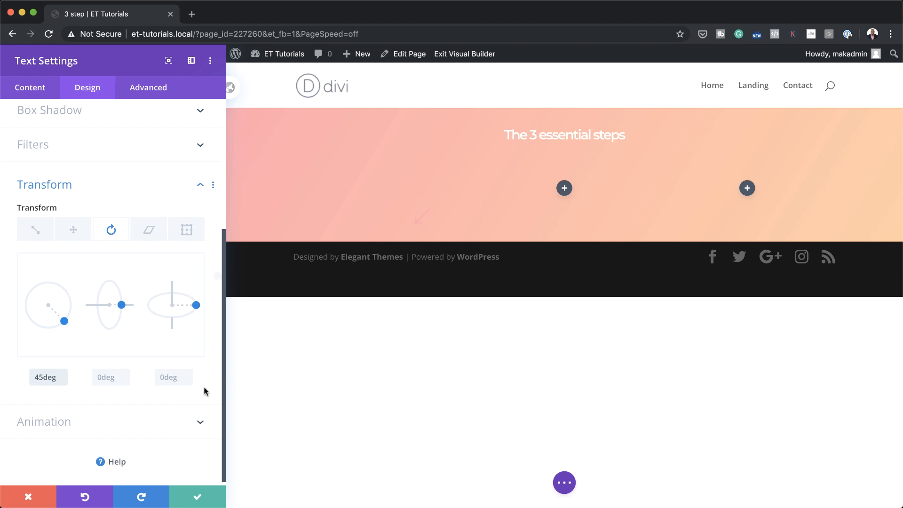
Give the arrow module a Slide animation with a 1000ms delay and save the module settings
{"action": "left_click", "coordinate": [144, 427]}
{"action": "left_click", "coordinate": [137, 360]}
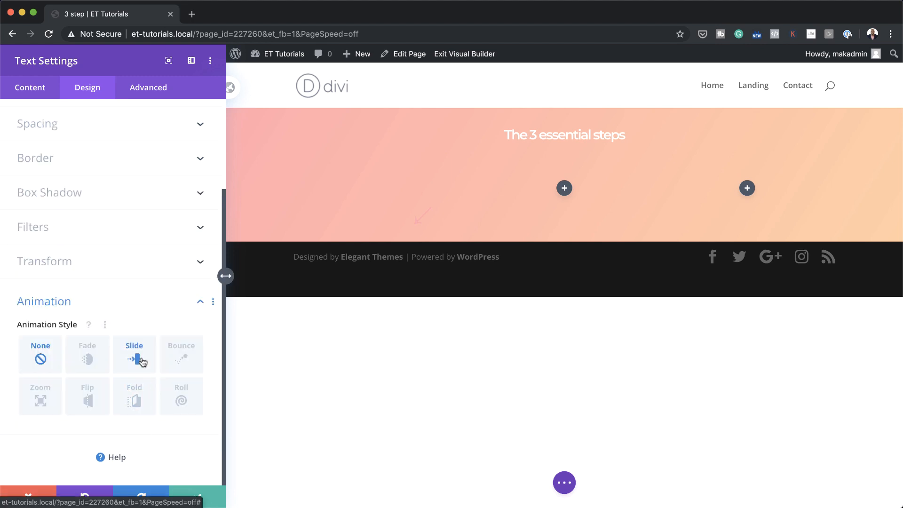
{"action": "scroll", "coordinate": [139, 359], "scroll_direction": "down", "scroll_amount": 3}
{"action": "scroll", "coordinate": [140, 392], "scroll_direction": "down", "scroll_amount": 1}
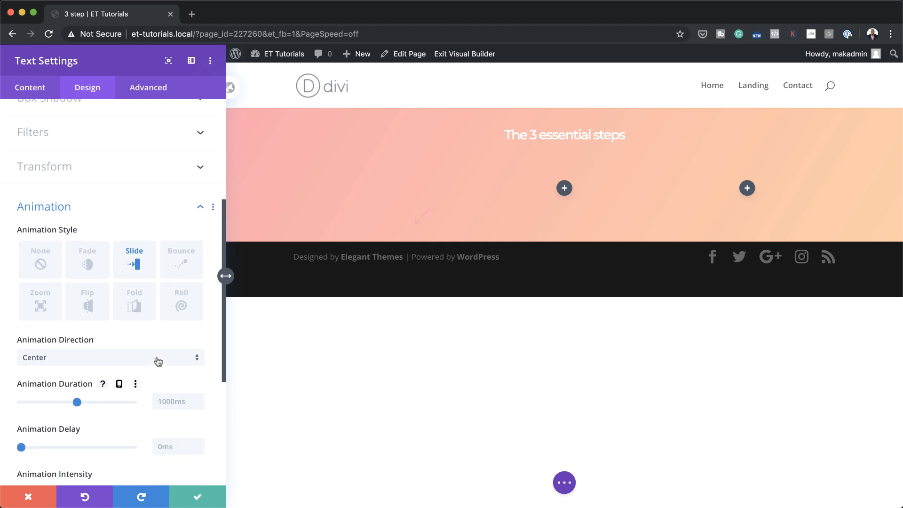
{"action": "scroll", "coordinate": [159, 366], "scroll_direction": "down", "scroll_amount": 2}
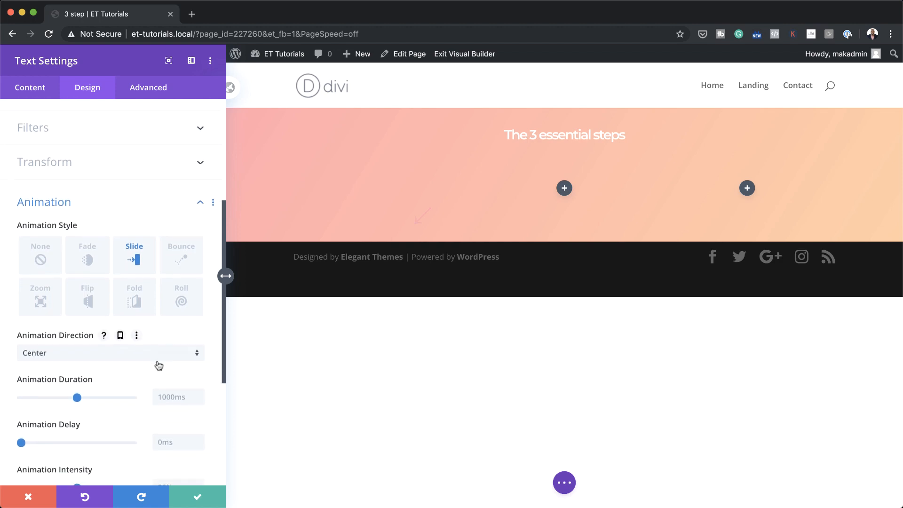
{"action": "scroll", "coordinate": [159, 365], "scroll_direction": "down", "scroll_amount": 2}
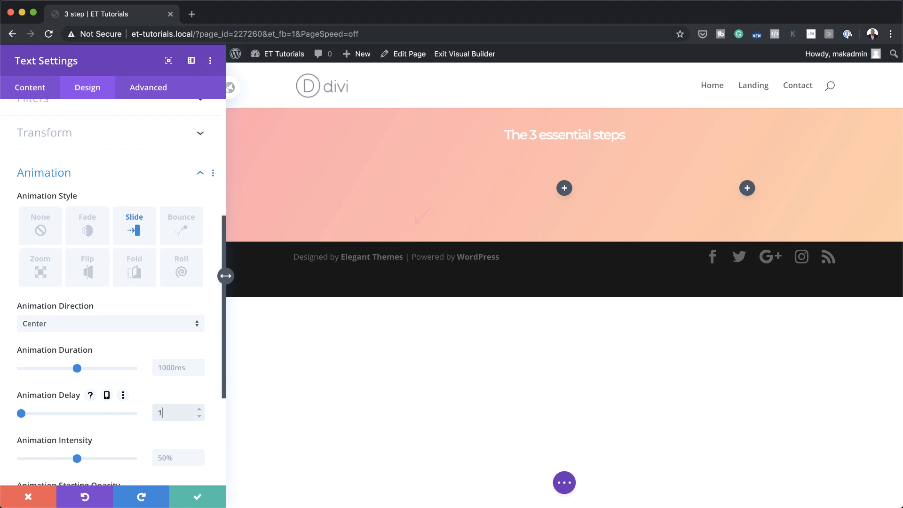
{"action": "type", "text": "000ms"}
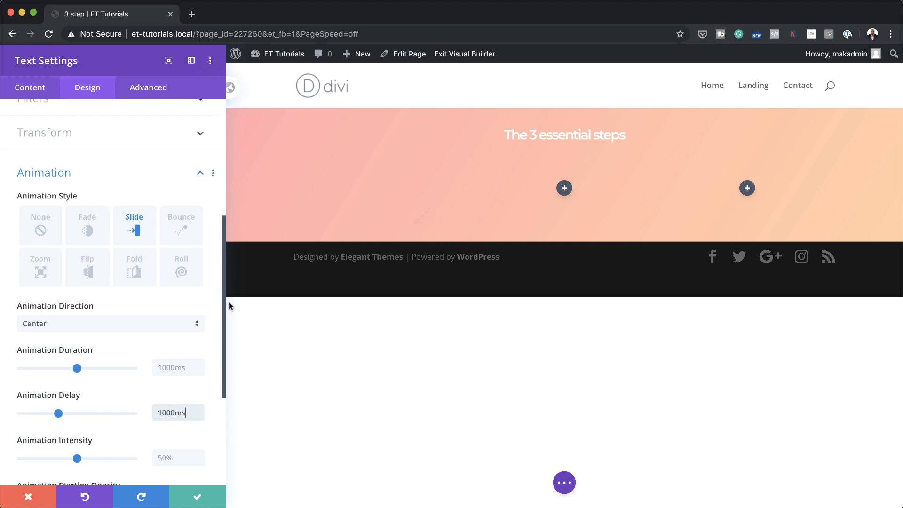
{"action": "left_click", "coordinate": [197, 497]}
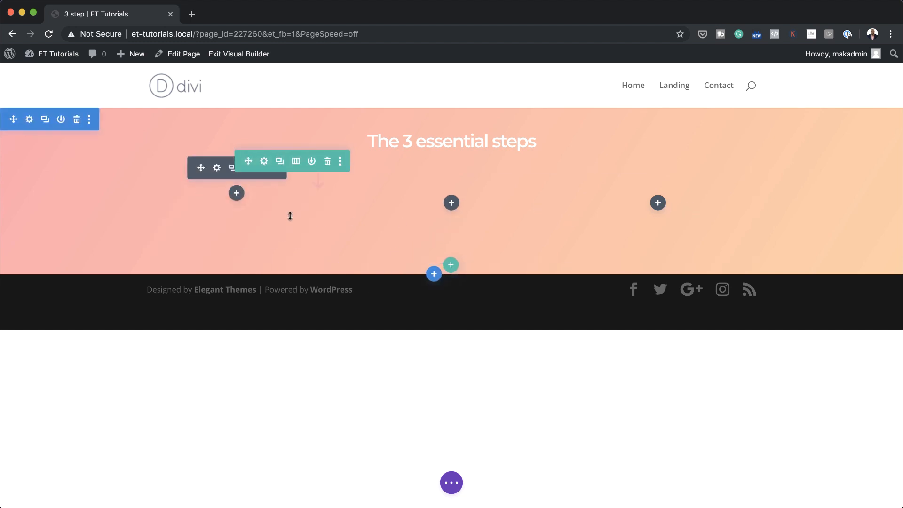
Duplicate the arrow module twice and move one copy into the second column and the other into the third
{"action": "left_click", "coordinate": [232, 170]}
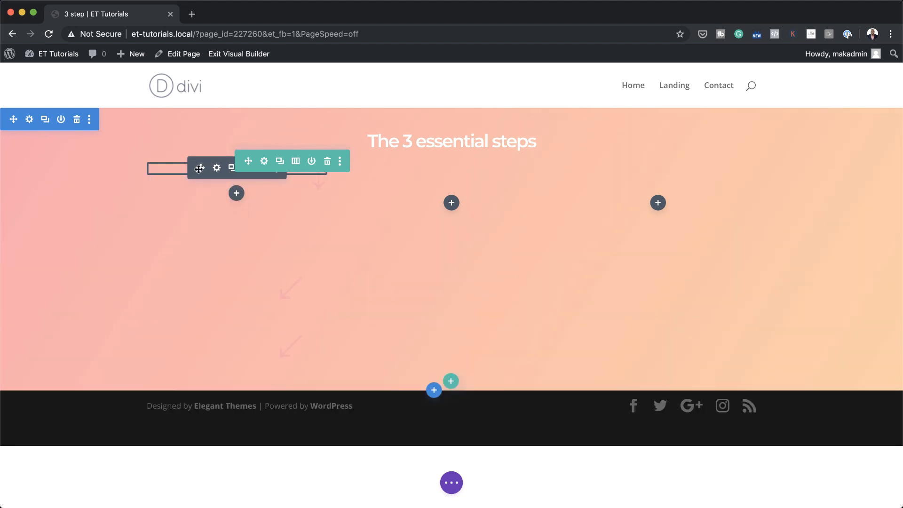
{"action": "left_click_drag", "start_coordinate": [360, 218], "coordinate": [452, 204]}
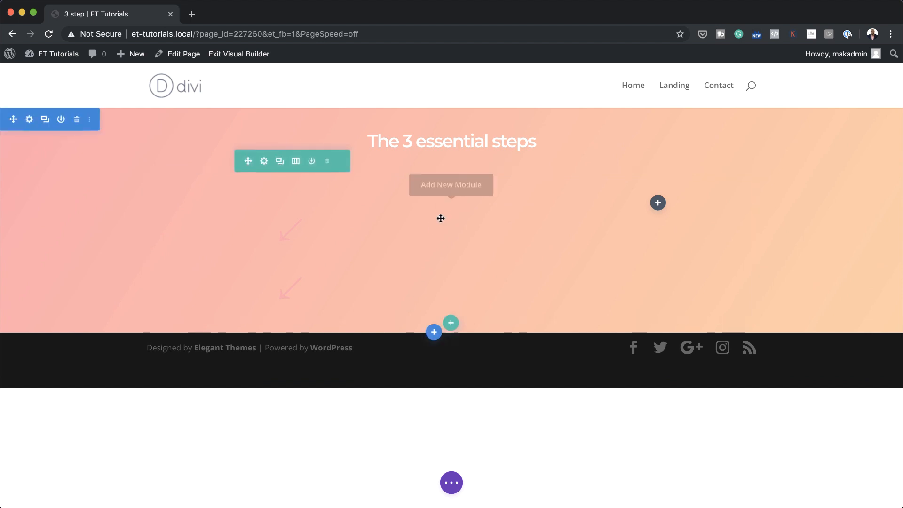
{"action": "mouse_move", "coordinate": [279, 274]}
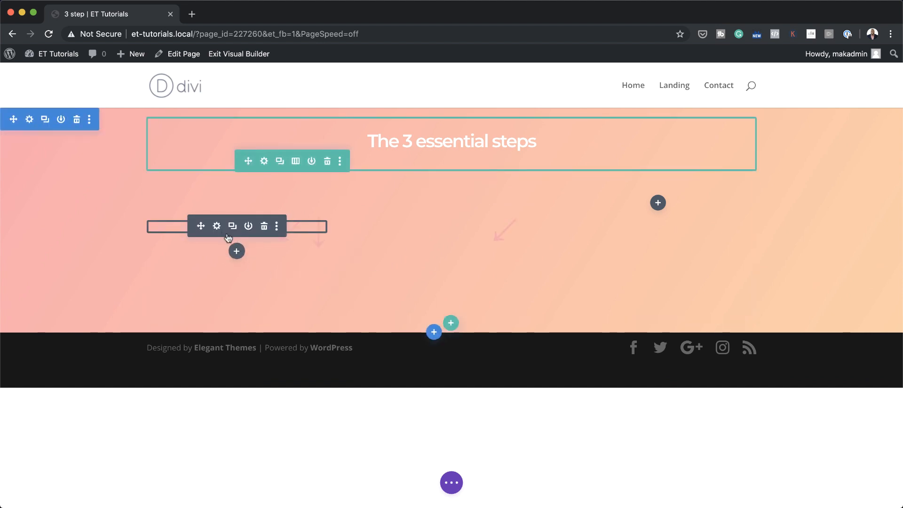
{"action": "left_click_drag", "start_coordinate": [202, 224], "coordinate": [657, 209]}
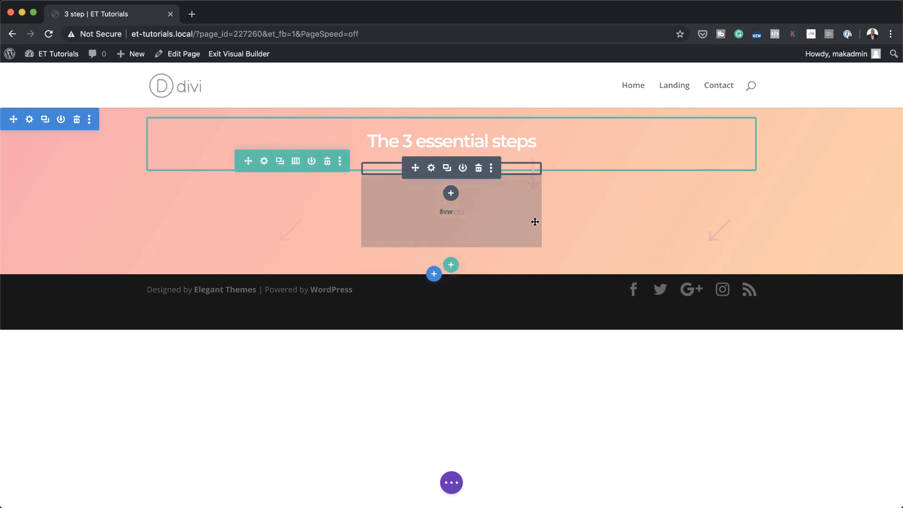
Center-align the text of the arrow module in the second column
{"action": "left_click", "coordinate": [431, 169]}
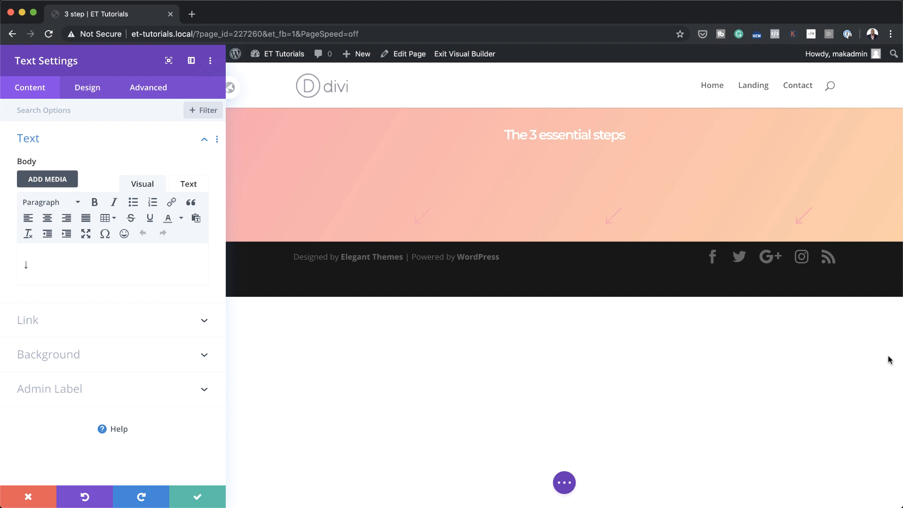
{"action": "left_click", "coordinate": [87, 88]}
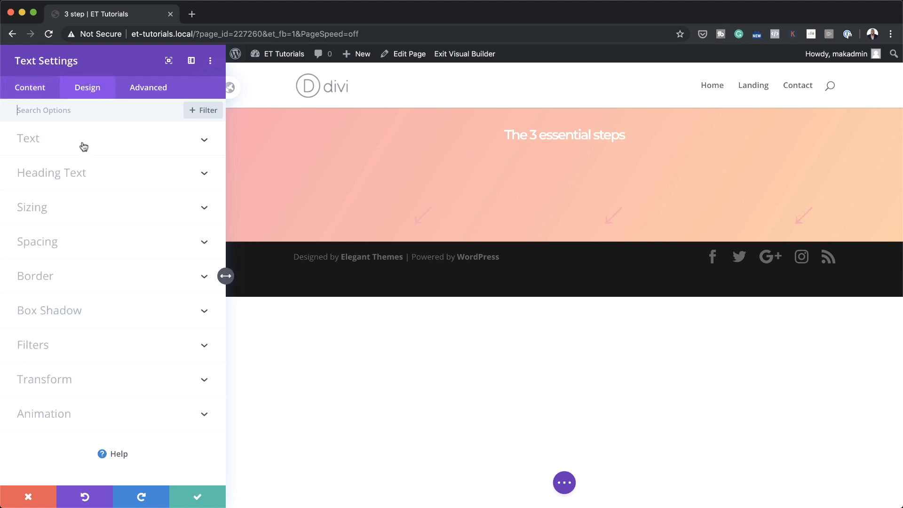
{"action": "left_click", "coordinate": [57, 143]}
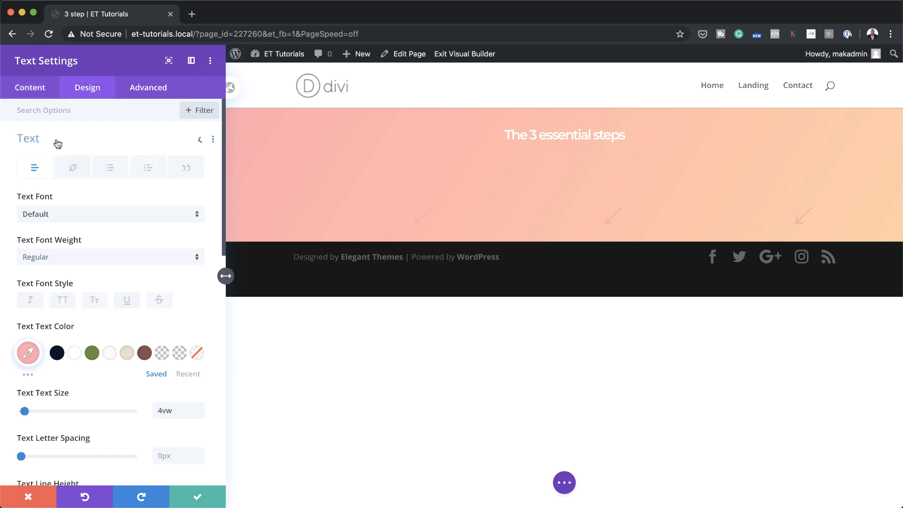
{"action": "scroll", "coordinate": [145, 306], "scroll_direction": "down", "scroll_amount": 3}
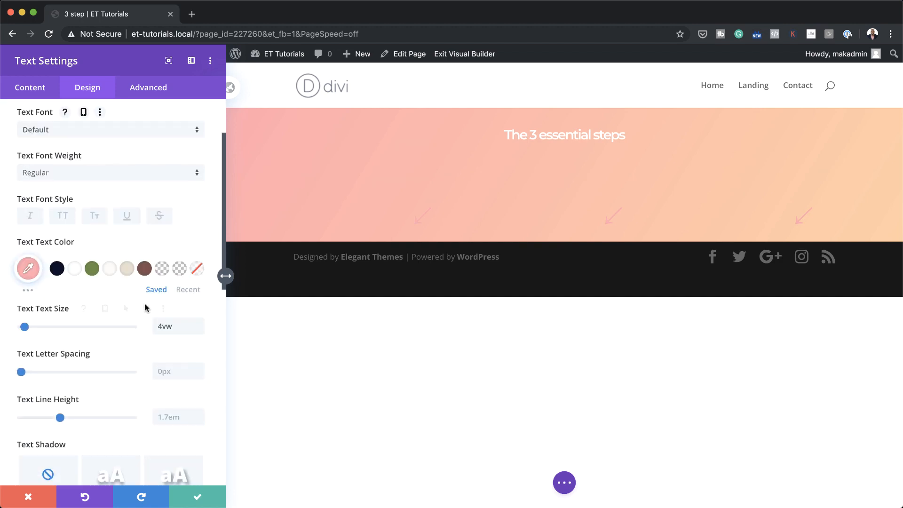
{"action": "scroll", "coordinate": [144, 308], "scroll_direction": "down", "scroll_amount": 8}
{"action": "left_click", "coordinate": [146, 353]}
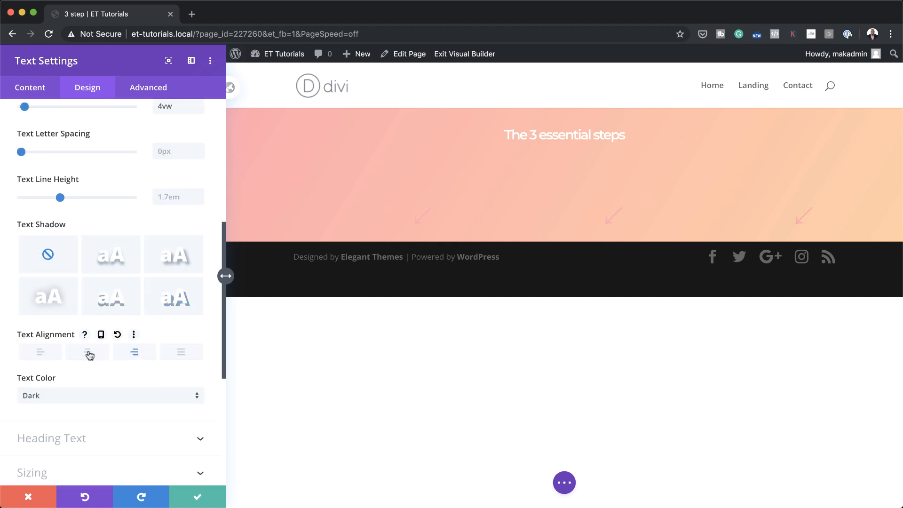
{"action": "left_click", "coordinate": [89, 356]}
Set the second-column arrow's top margin to 1vw and clear its bottom margin
{"action": "scroll", "coordinate": [108, 377], "scroll_direction": "up", "scroll_amount": 7}
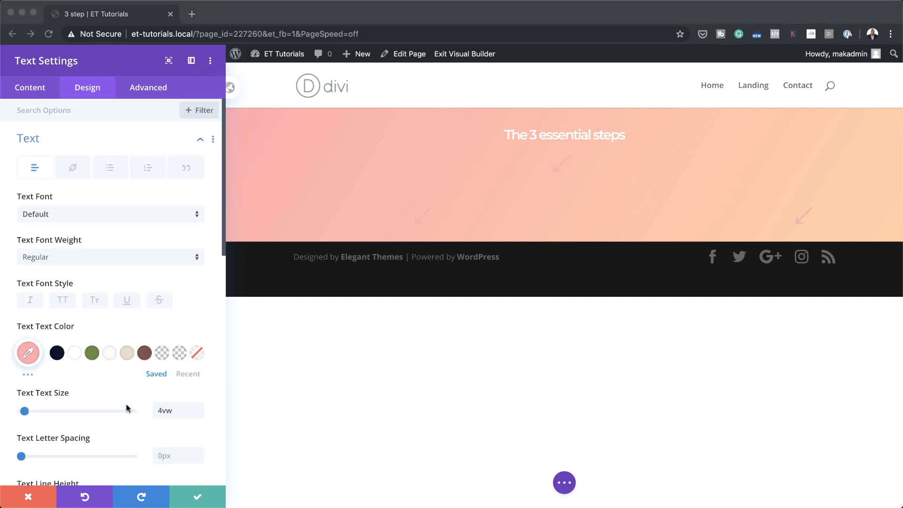
{"action": "left_click", "coordinate": [28, 354]}
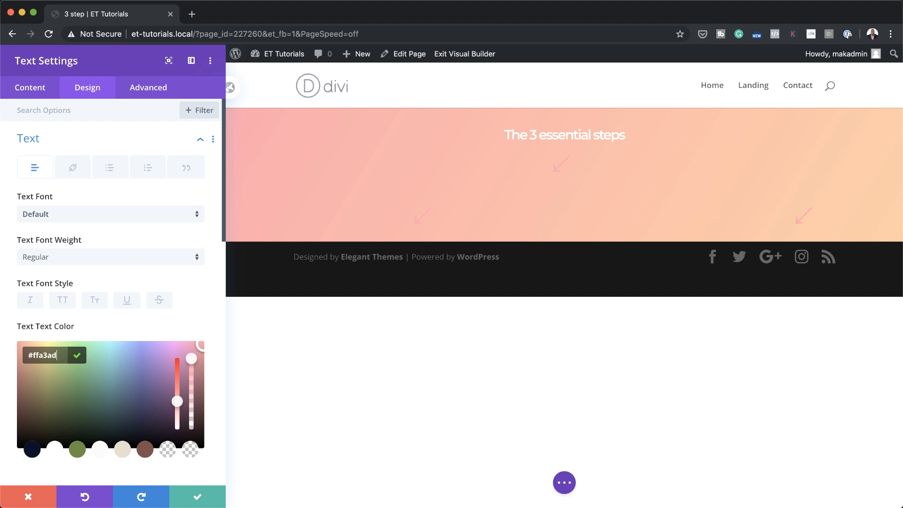
{"action": "scroll", "coordinate": [154, 384], "scroll_direction": "down", "scroll_amount": 5}
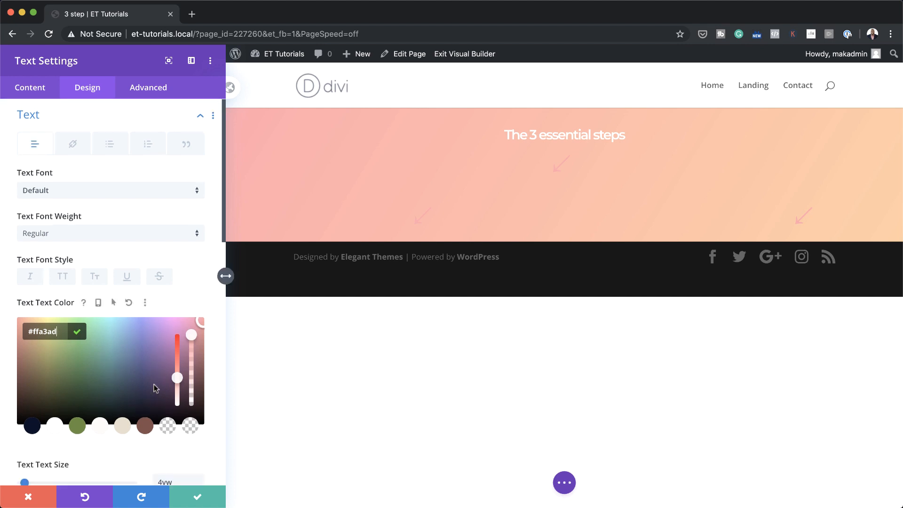
{"action": "scroll", "coordinate": [180, 317], "scroll_direction": "down", "scroll_amount": 1}
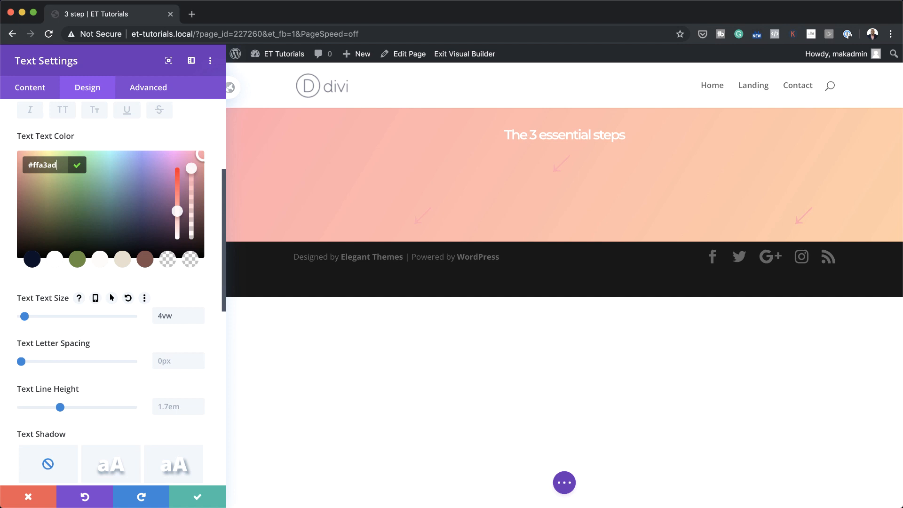
{"action": "scroll", "coordinate": [91, 412], "scroll_direction": "down", "scroll_amount": 6}
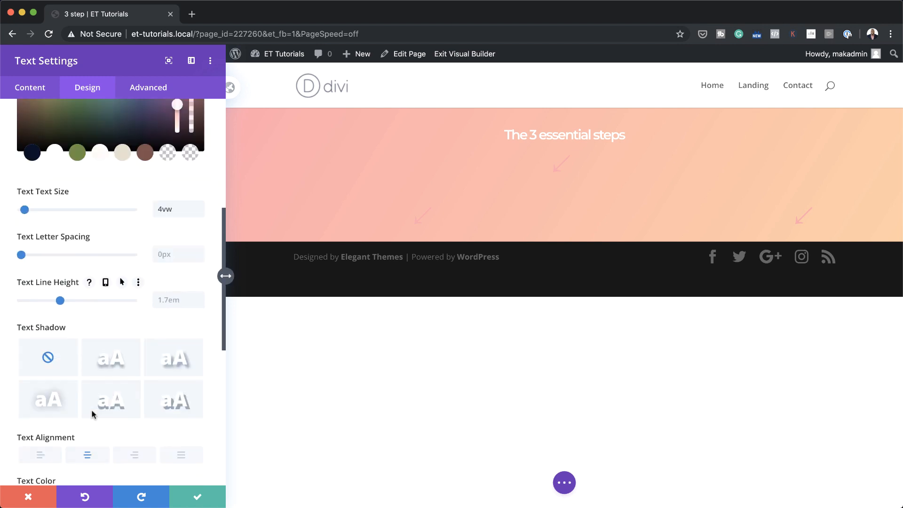
{"action": "scroll", "coordinate": [93, 415], "scroll_direction": "down", "scroll_amount": 9}
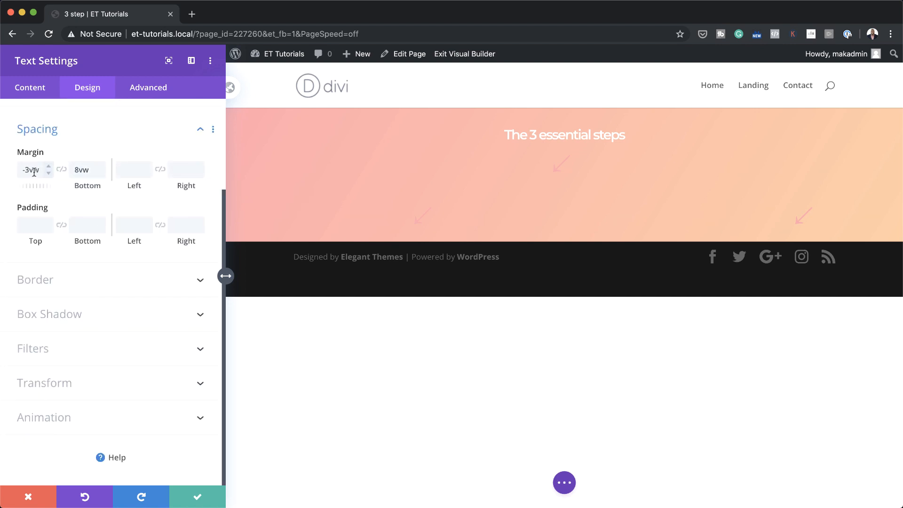
{"action": "left_click", "coordinate": [30, 170]}
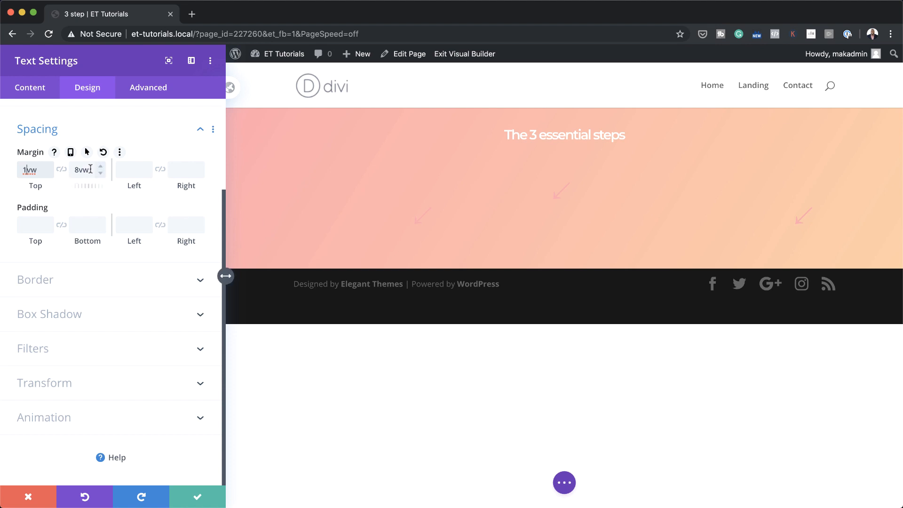
{"action": "double_click", "coordinate": [91, 169]}
{"action": "key", "text": "BackSpace"}
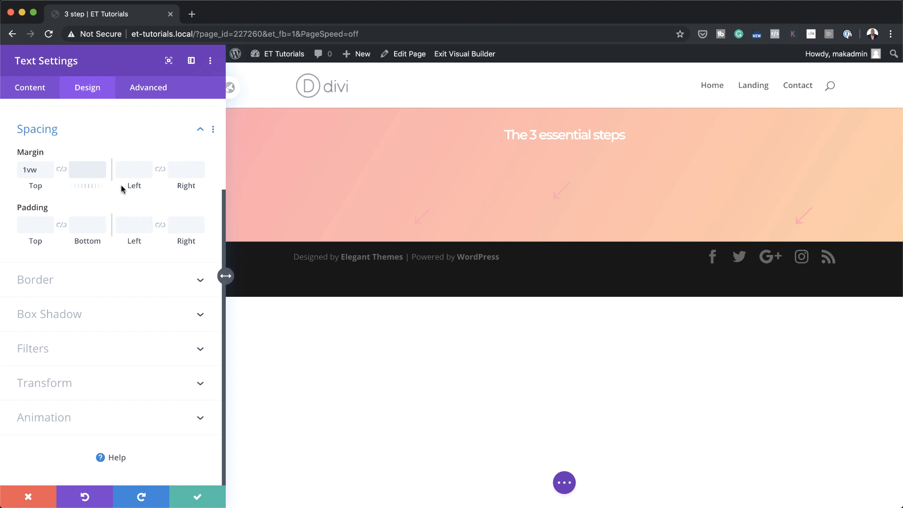
Set the second-column arrow's transform rotation to 0 so it points straight down
{"action": "left_click", "coordinate": [77, 419]}
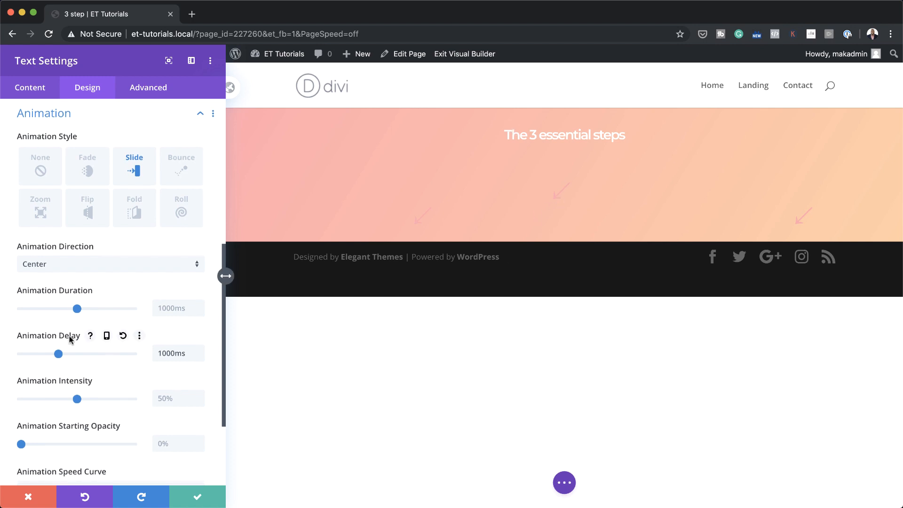
{"action": "scroll", "coordinate": [89, 338], "scroll_direction": "down", "scroll_amount": 5}
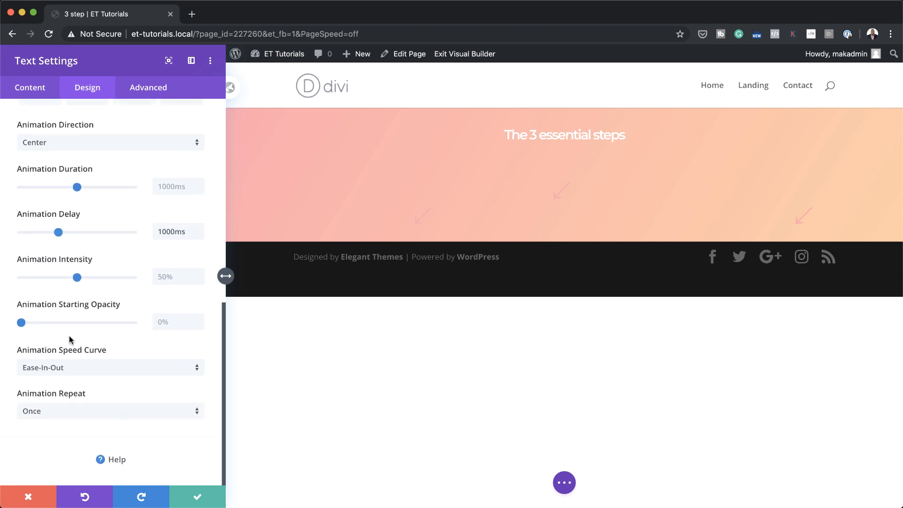
{"action": "scroll", "coordinate": [69, 339], "scroll_direction": "up", "scroll_amount": 15}
{"action": "scroll", "coordinate": [69, 338], "scroll_direction": "down", "scroll_amount": 1}
{"action": "left_click", "coordinate": [42, 368]}
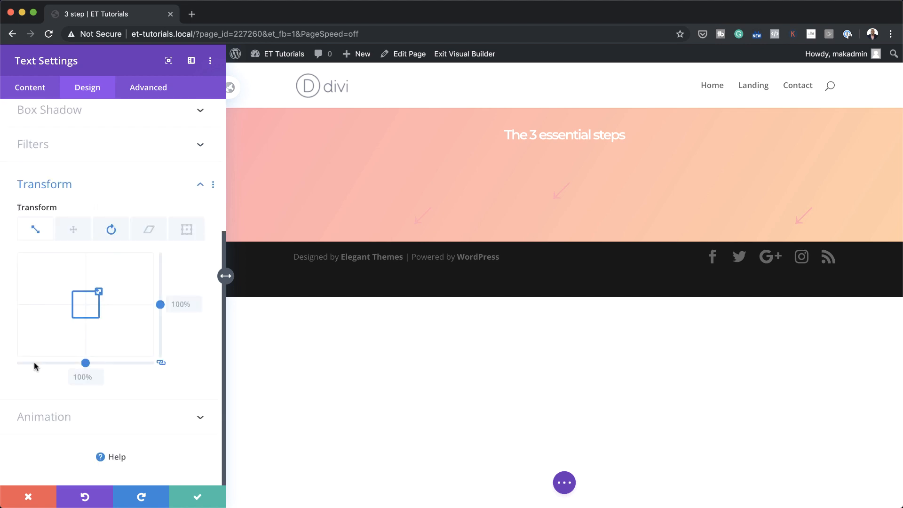
{"action": "left_click", "coordinate": [111, 229]}
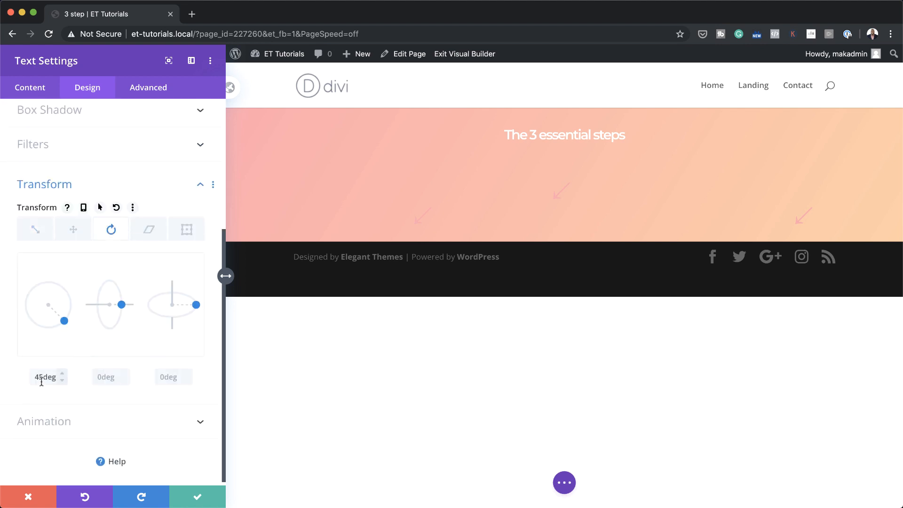
{"action": "left_click_drag", "start_coordinate": [45, 376], "coordinate": [16, 377]}
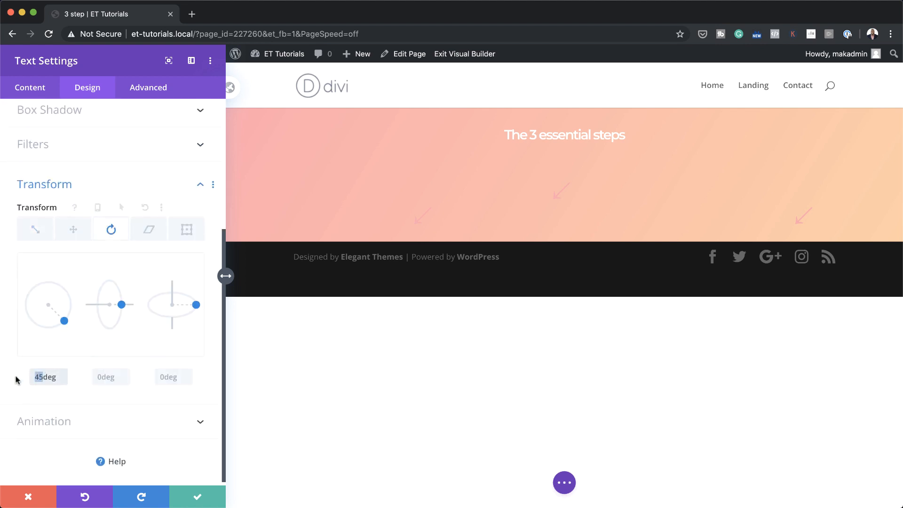
{"action": "key", "text": "BackSpace"}
{"action": "type", "text": "0"}
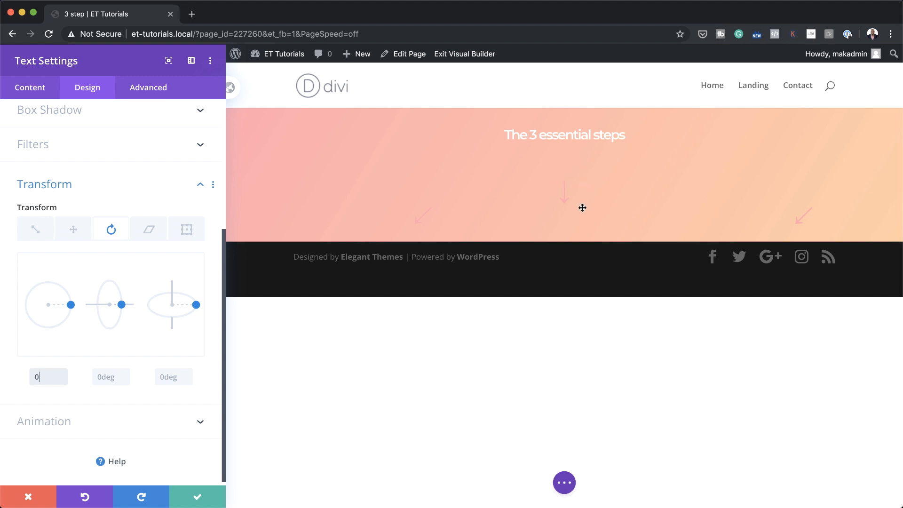
Save the second-column arrow's settings and left-align the text of the arrow module in the third column
{"action": "left_click", "coordinate": [206, 501]}
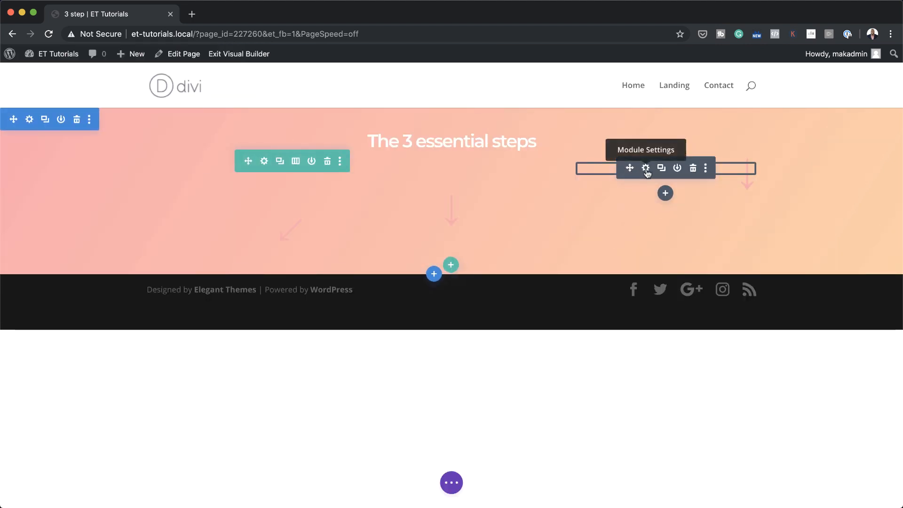
{"action": "left_click", "coordinate": [647, 169]}
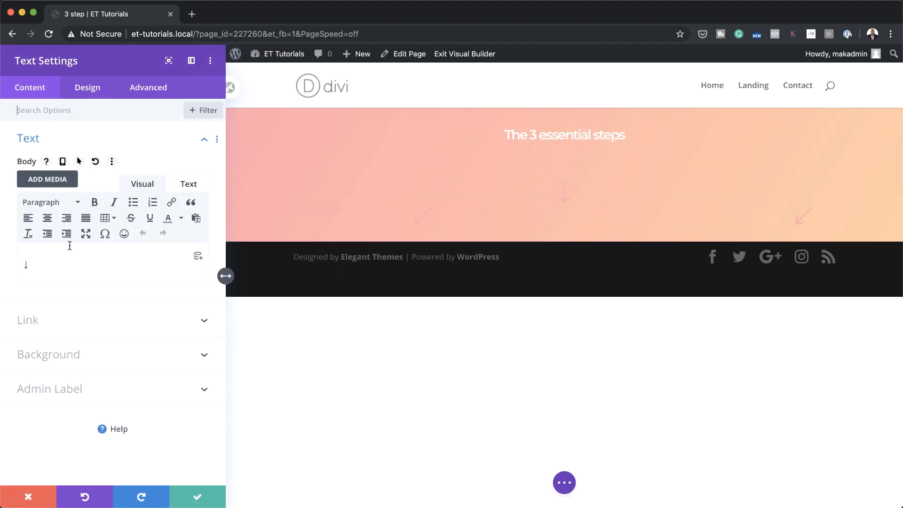
{"action": "left_click", "coordinate": [98, 91]}
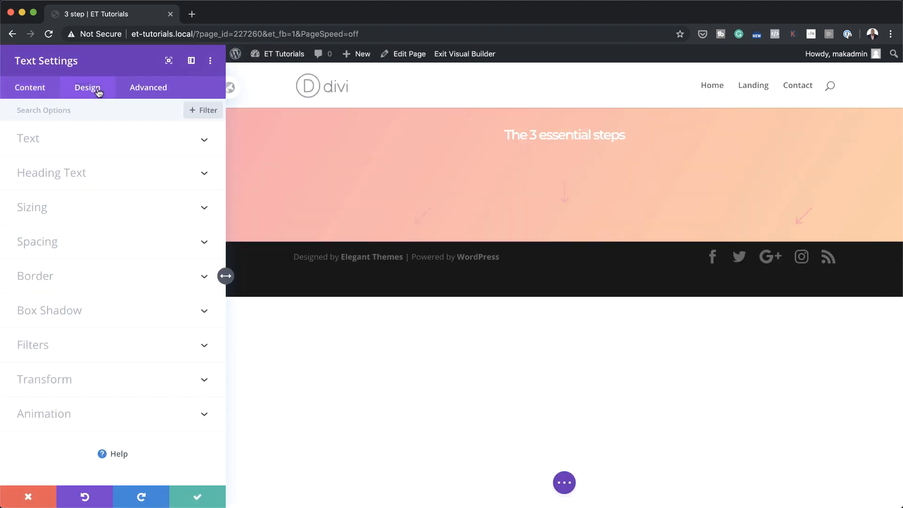
{"action": "left_click", "coordinate": [72, 142]}
{"action": "scroll", "coordinate": [144, 352], "scroll_direction": "down", "scroll_amount": 5}
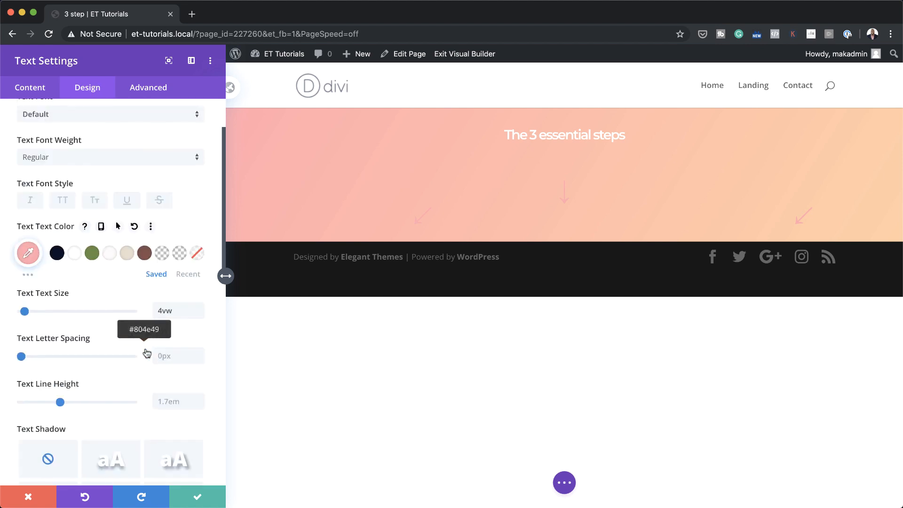
{"action": "scroll", "coordinate": [109, 373], "scroll_direction": "down", "scroll_amount": 2}
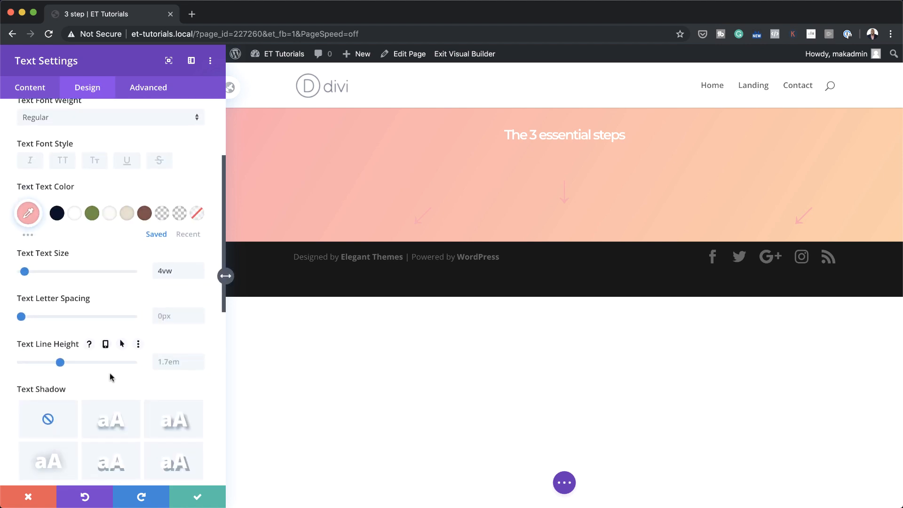
{"action": "scroll", "coordinate": [109, 374], "scroll_direction": "down", "scroll_amount": 4}
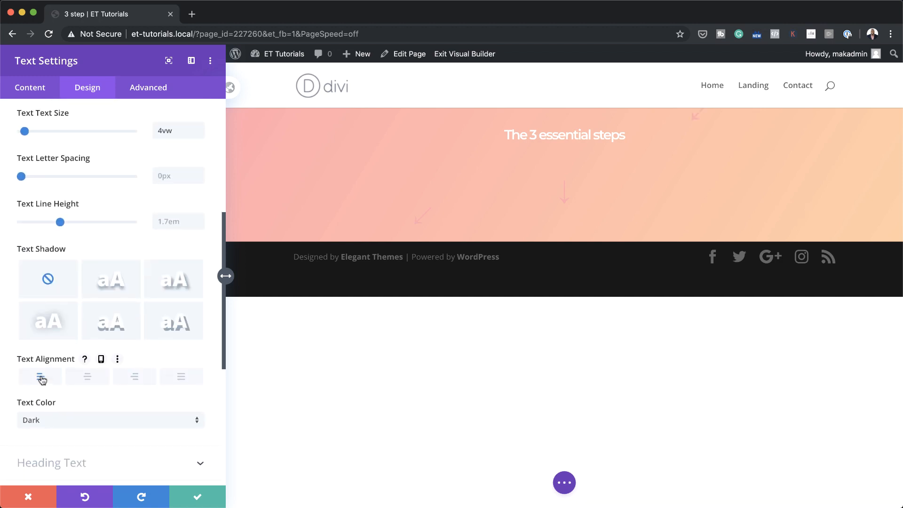
Clear the bottom margin of the third-column arrow module
{"action": "scroll", "coordinate": [42, 379], "scroll_direction": "down", "scroll_amount": 4}
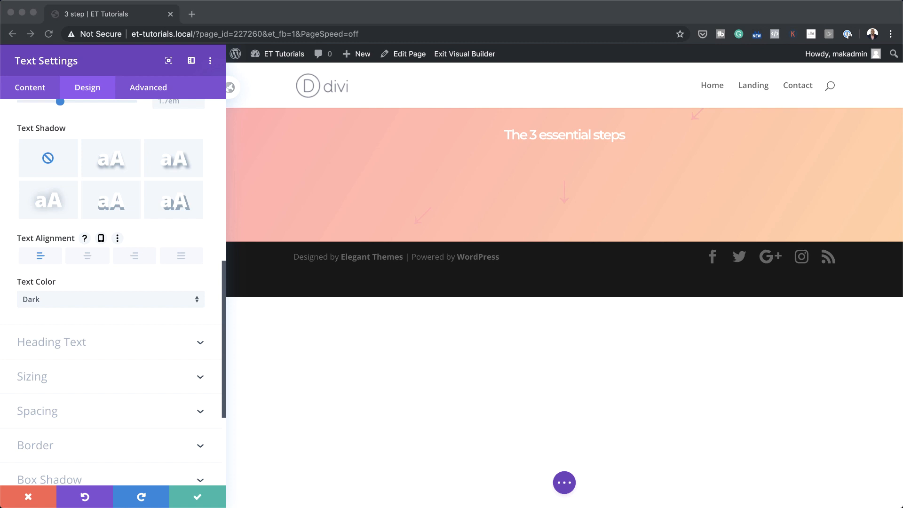
{"action": "left_click", "coordinate": [56, 407]}
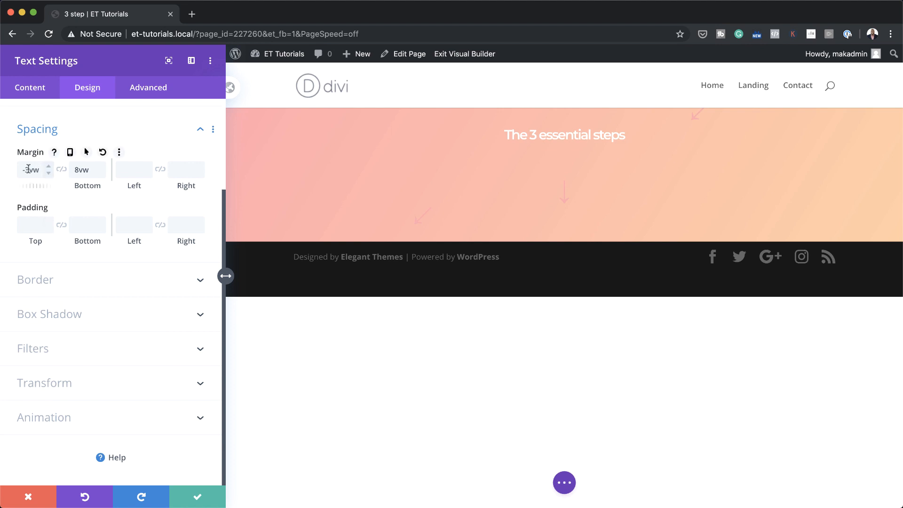
{"action": "left_click_drag", "start_coordinate": [74, 170], "coordinate": [92, 171]}
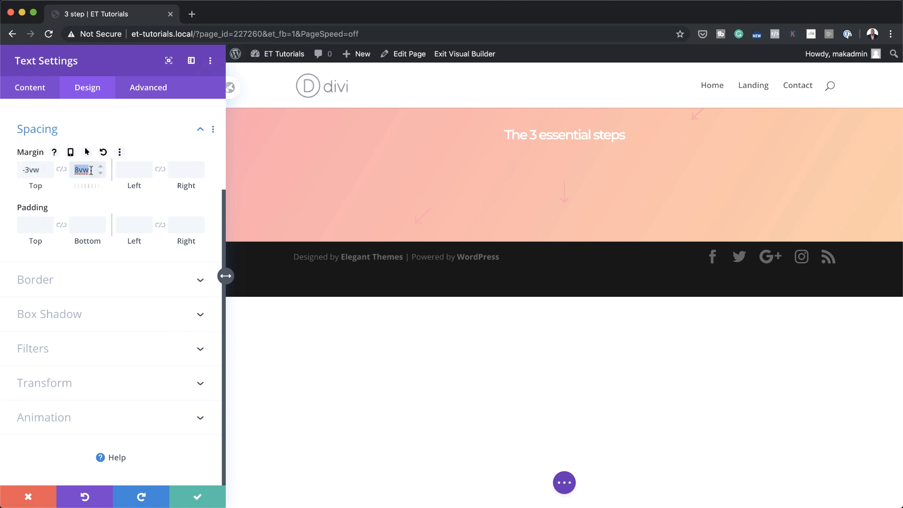
{"action": "key", "text": "BackSpace"}
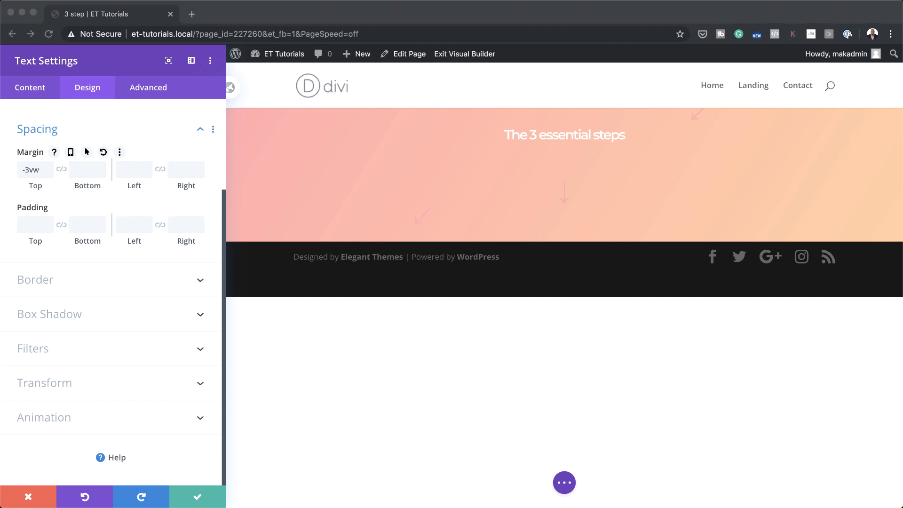
Set the third-column arrow's transform rotation to 315deg so it points diagonally down to the right
{"action": "left_click", "coordinate": [58, 383]}
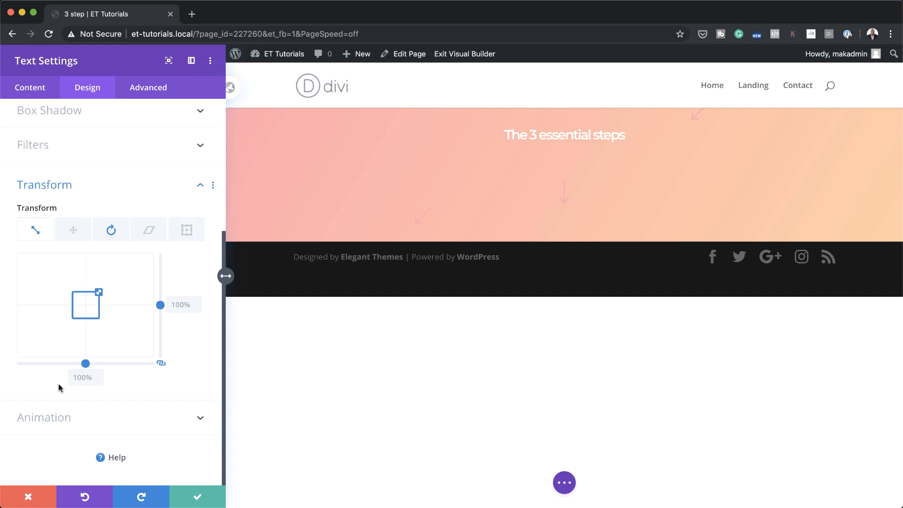
{"action": "left_click", "coordinate": [112, 230]}
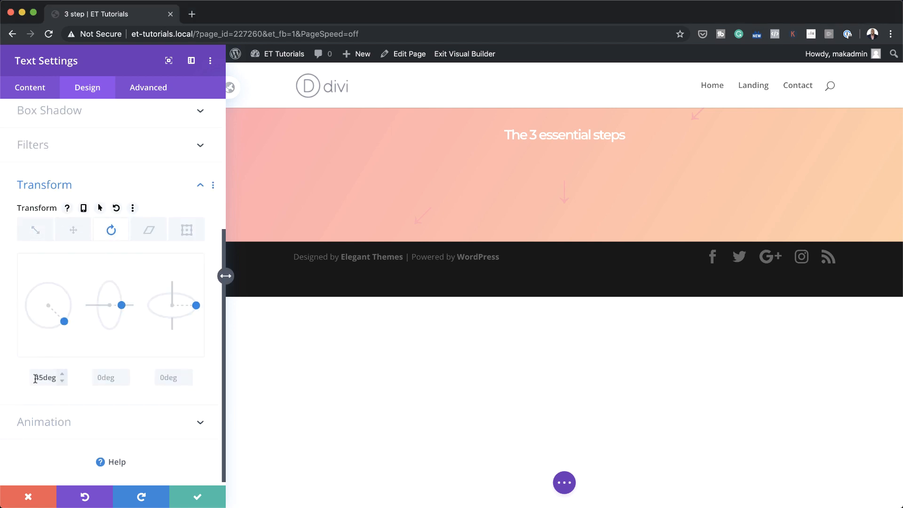
{"action": "left_click_drag", "start_coordinate": [35, 378], "coordinate": [57, 378]}
{"action": "type", "text": "315"}
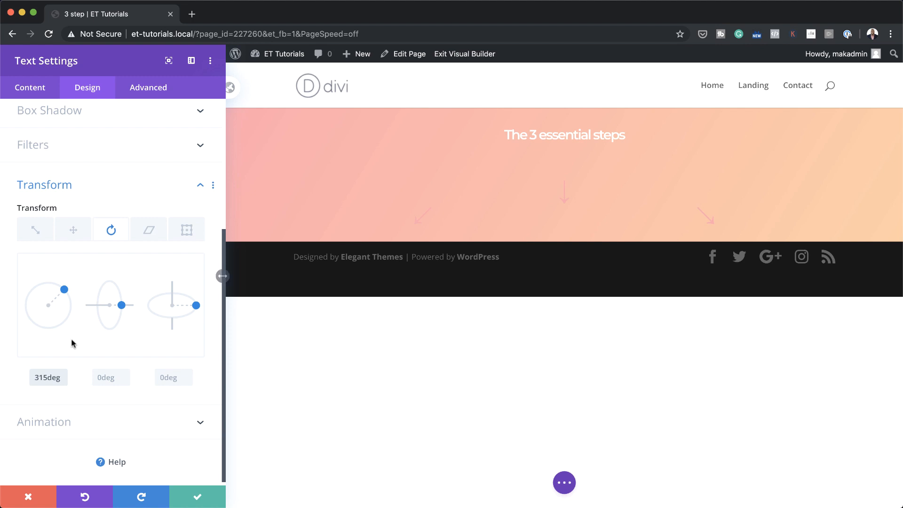
Check the third-column arrow's animation settings and save the module
{"action": "scroll", "coordinate": [94, 362], "scroll_direction": "down", "scroll_amount": 1}
{"action": "left_click", "coordinate": [70, 418]}
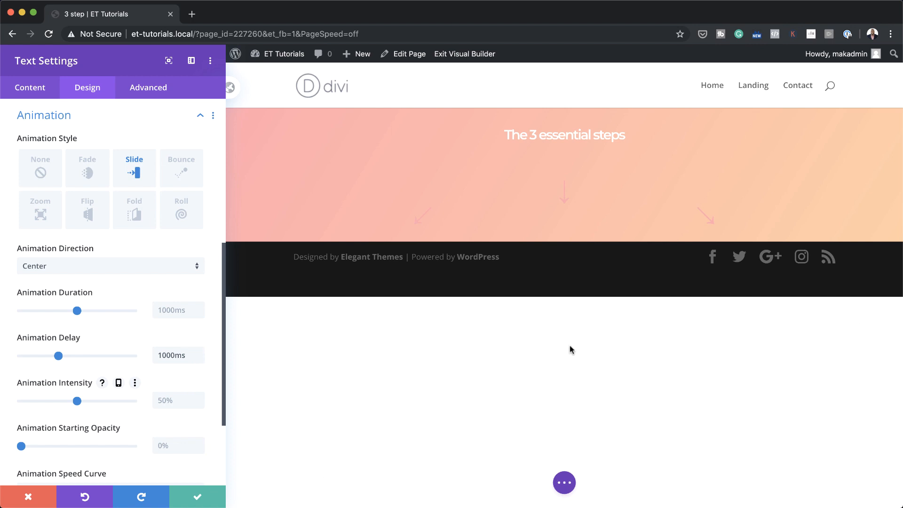
{"action": "left_click", "coordinate": [196, 498]}
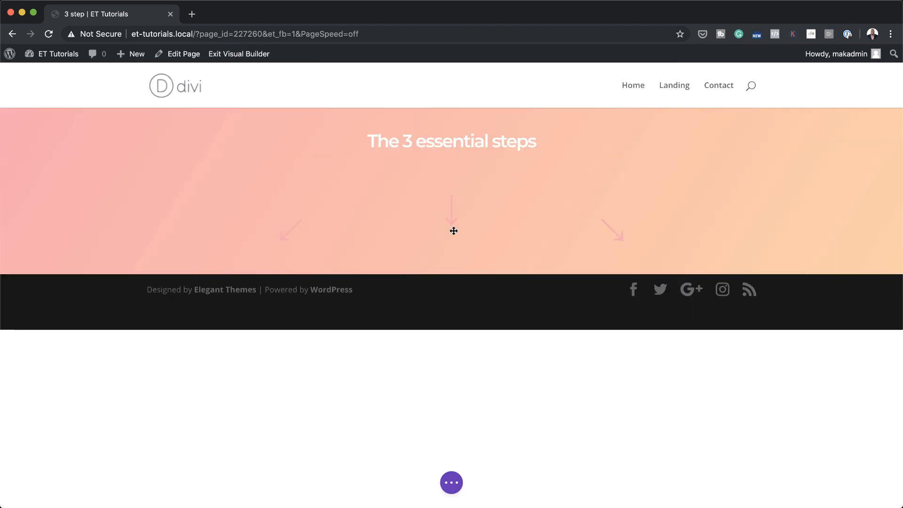
Insert a new row with three equal columns below the arrow row, without adding a module yet
{"action": "mouse_move", "coordinate": [482, 226]}
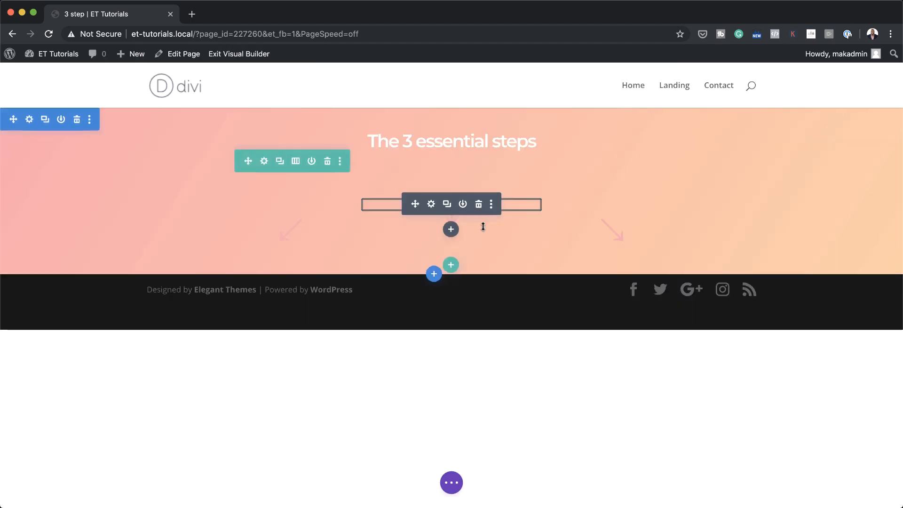
{"action": "left_click", "coordinate": [452, 266]}
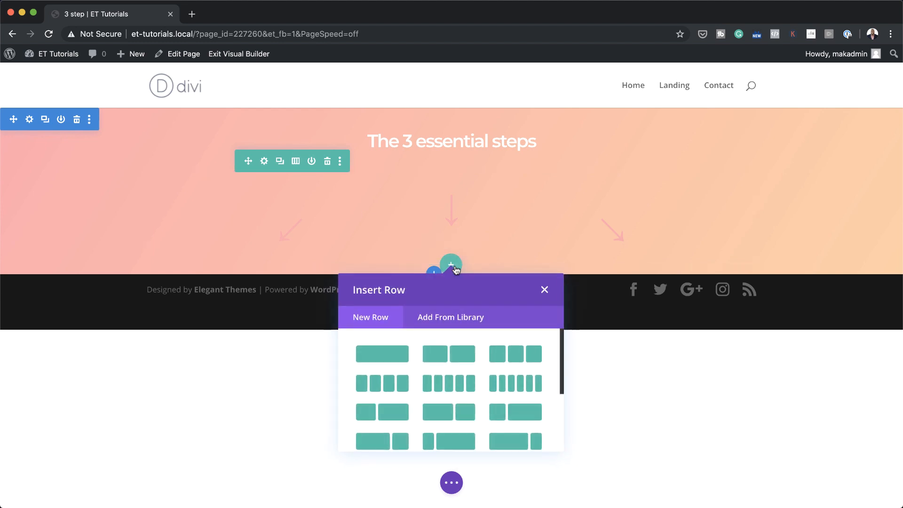
{"action": "left_click", "coordinate": [519, 357]}
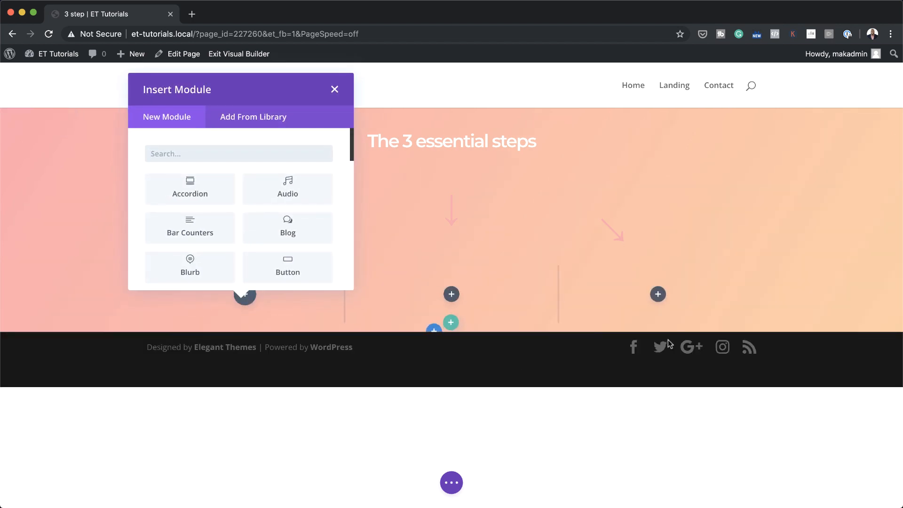
{"action": "left_click", "coordinate": [335, 89]}
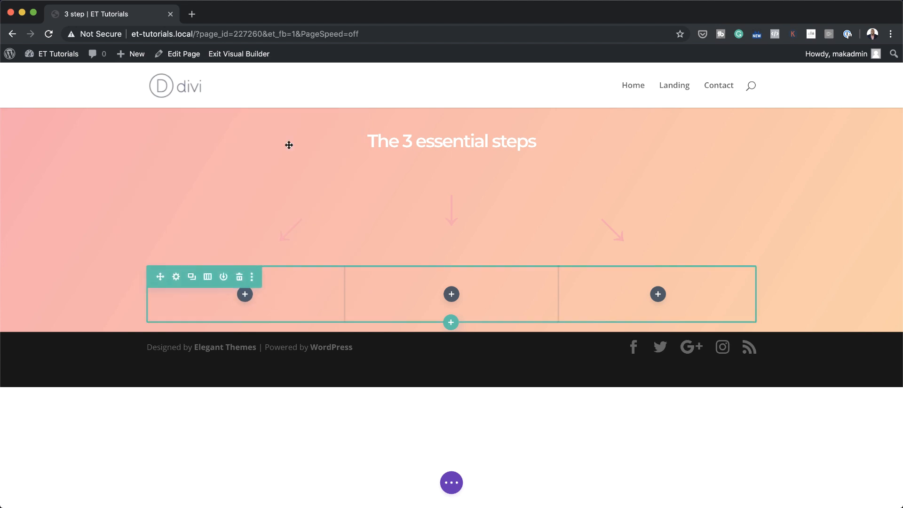
Set the new three-column row's width and max width to 100%
{"action": "left_click", "coordinate": [177, 277]}
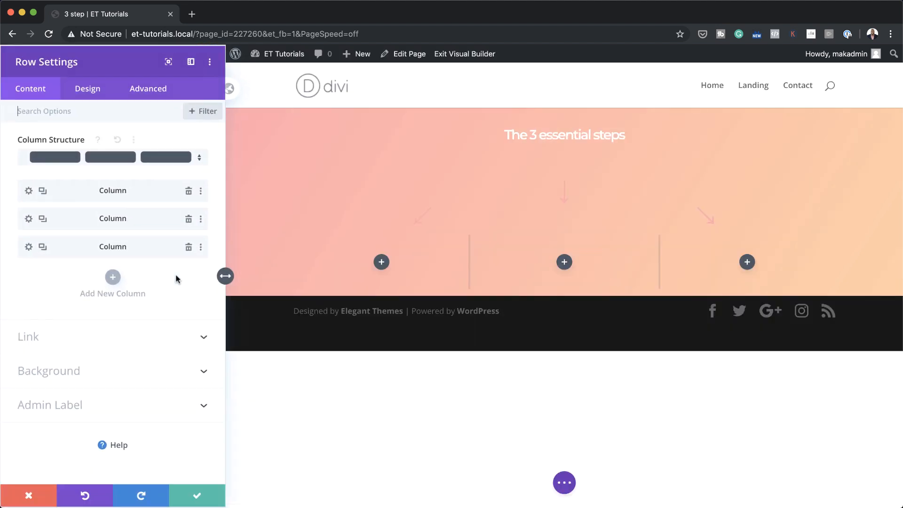
{"action": "left_click", "coordinate": [97, 92]}
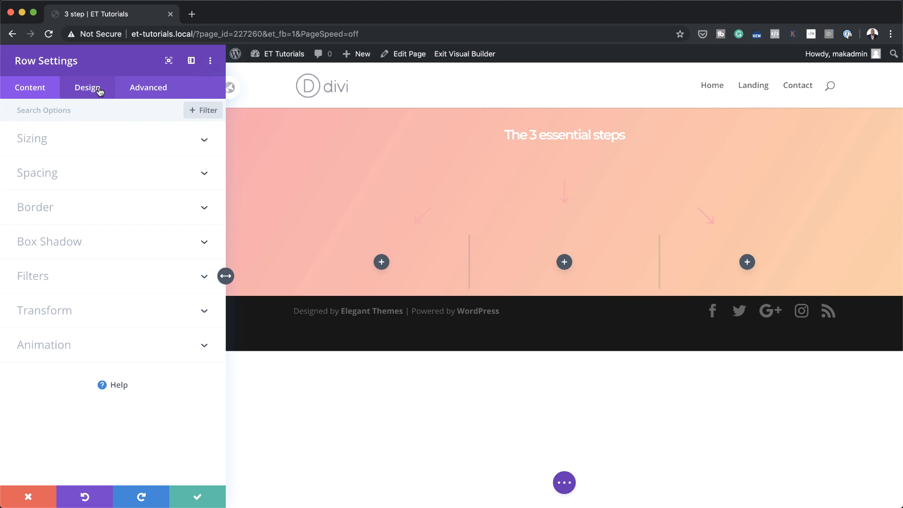
{"action": "left_click", "coordinate": [82, 142]}
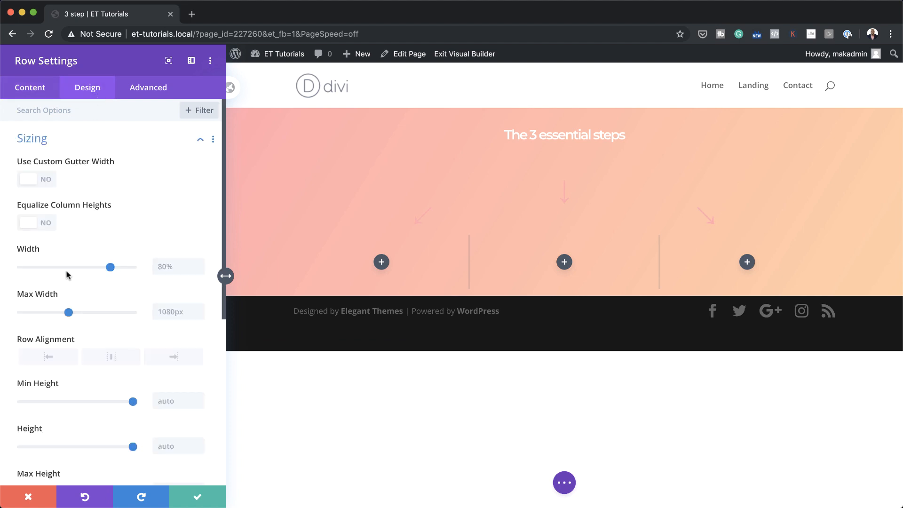
{"action": "left_click", "coordinate": [159, 266]}
{"action": "left_click", "coordinate": [183, 291]}
{"action": "left_click", "coordinate": [163, 309]}
{"action": "left_click", "coordinate": [190, 337]}
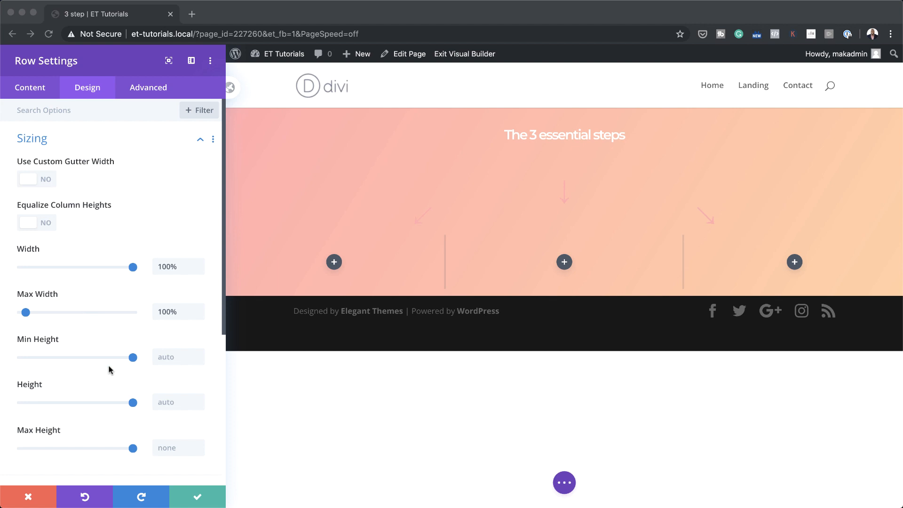
Set the new row's top and bottom padding to 2vw and its left and right padding to 10vw, linking each pair
{"action": "scroll", "coordinate": [109, 370], "scroll_direction": "down", "scroll_amount": 5}
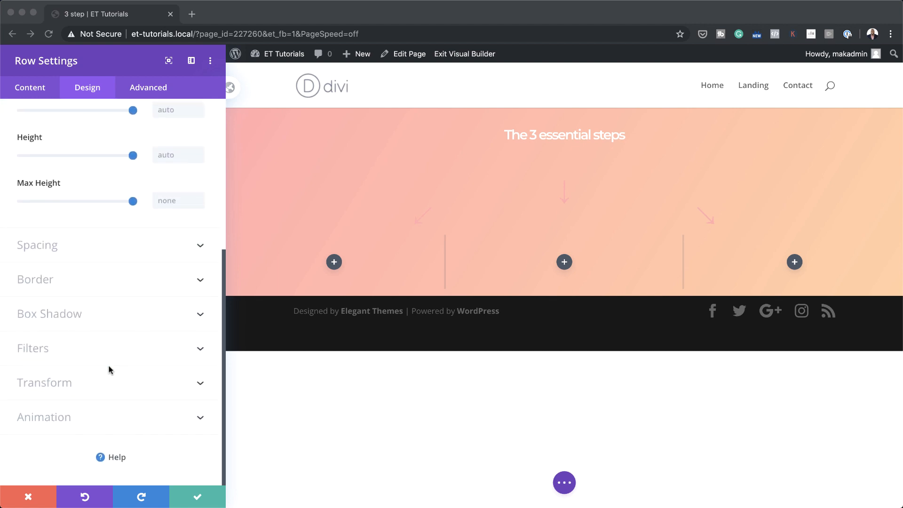
{"action": "left_click", "coordinate": [42, 247]}
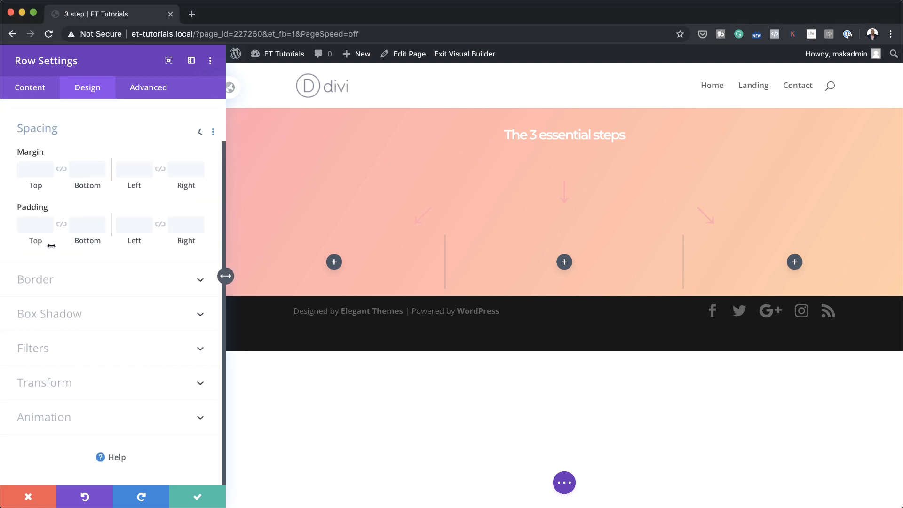
{"action": "left_click", "coordinate": [31, 221]}
{"action": "type", "text": "2vw"}
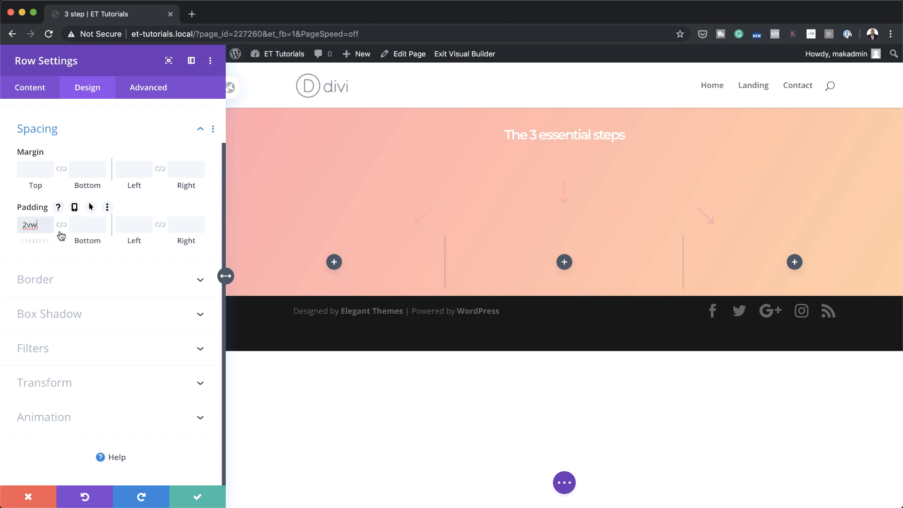
{"action": "left_click", "coordinate": [62, 225]}
{"action": "left_click", "coordinate": [134, 226]}
{"action": "type", "text": "10vw"}
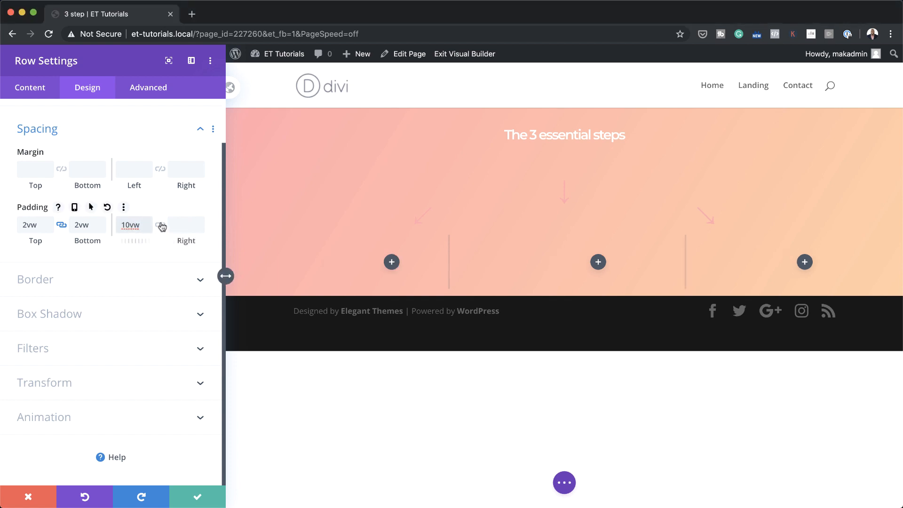
{"action": "left_click", "coordinate": [160, 225]}
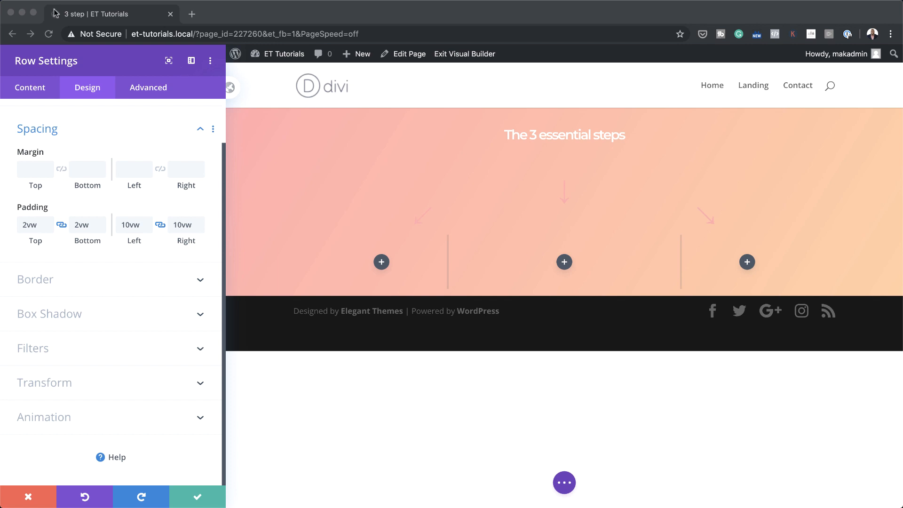
Add the custom CSS "display: flex;" to the new row's main element
{"action": "left_click", "coordinate": [161, 88]}
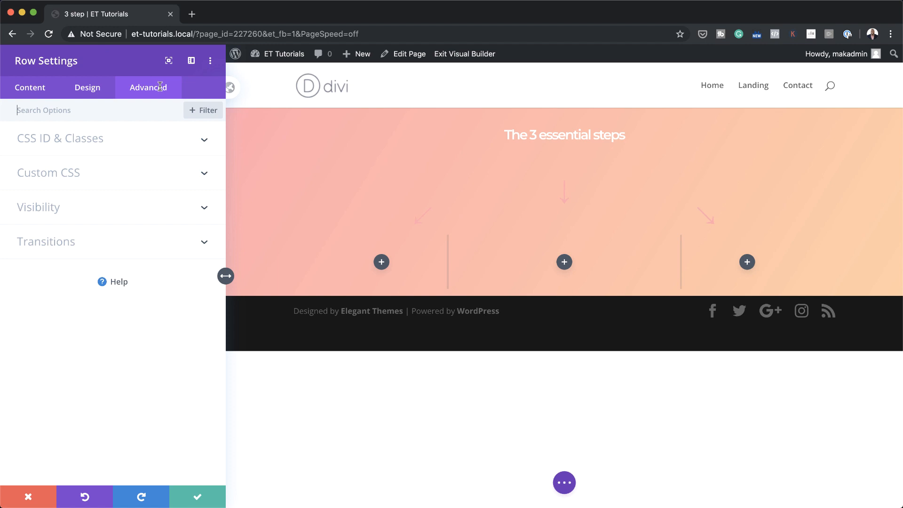
{"action": "left_click", "coordinate": [70, 176]}
{"action": "left_click", "coordinate": [52, 252]}
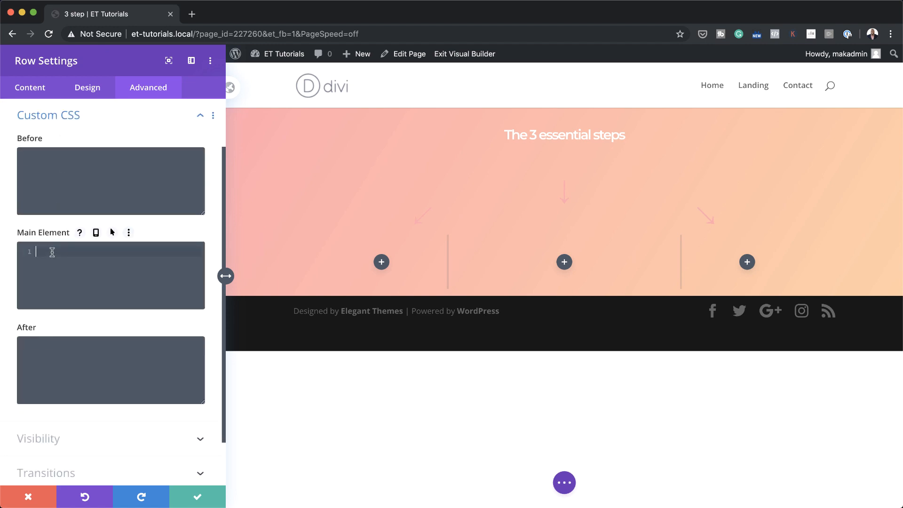
{"action": "type", "text": "display: flex;"}
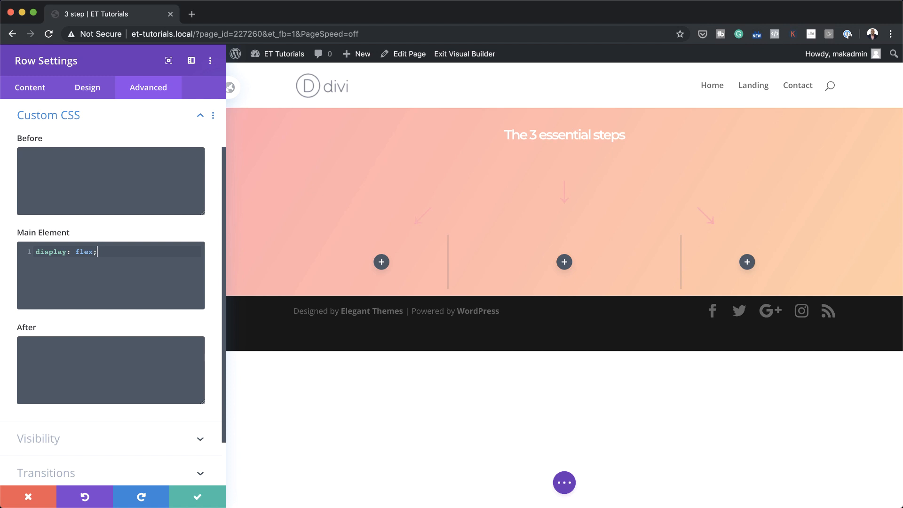
Set the three-column row's horizontal and vertical overflow to Hidden and save the row settings
{"action": "scroll", "coordinate": [119, 440], "scroll_direction": "down", "scroll_amount": 3}
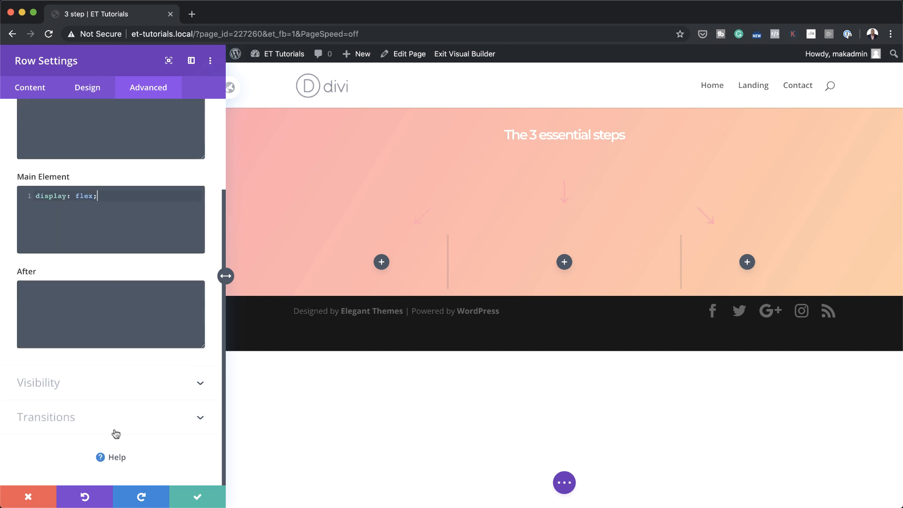
{"action": "left_click", "coordinate": [62, 382]}
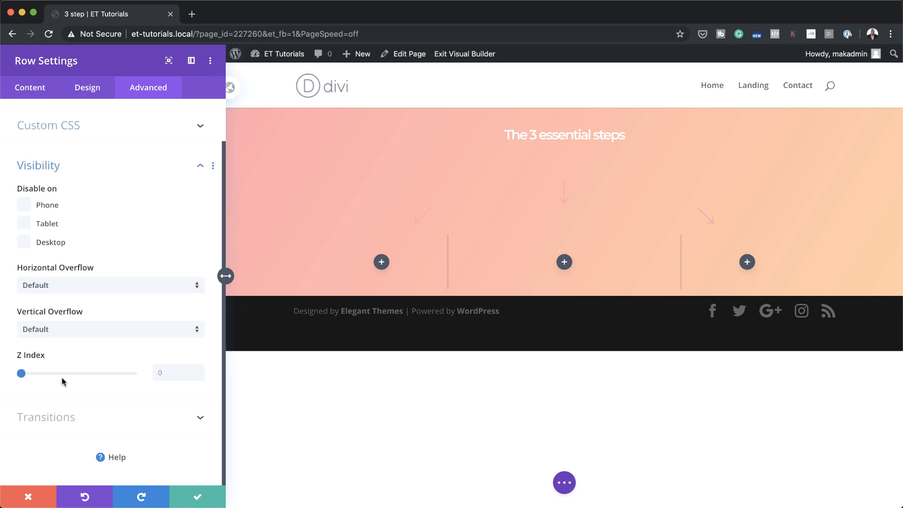
{"action": "left_click", "coordinate": [90, 288]}
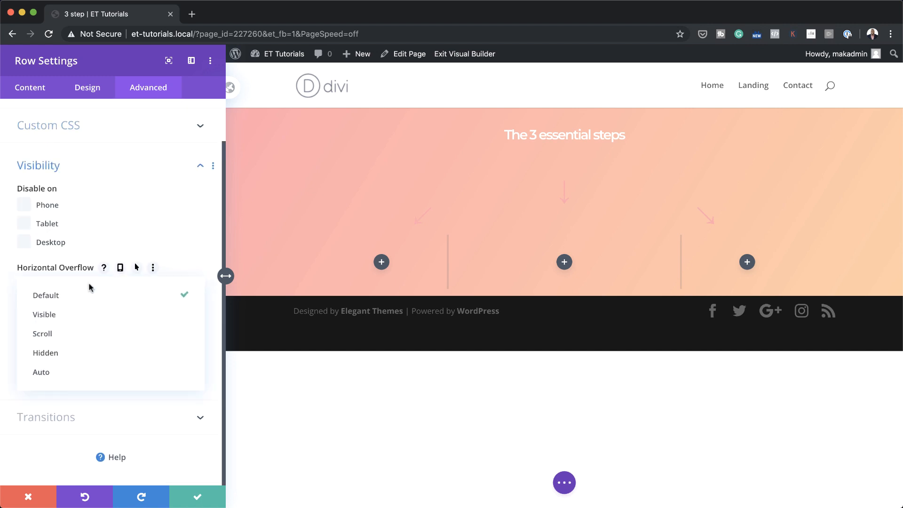
{"action": "left_click", "coordinate": [88, 354]}
{"action": "left_click", "coordinate": [93, 330]}
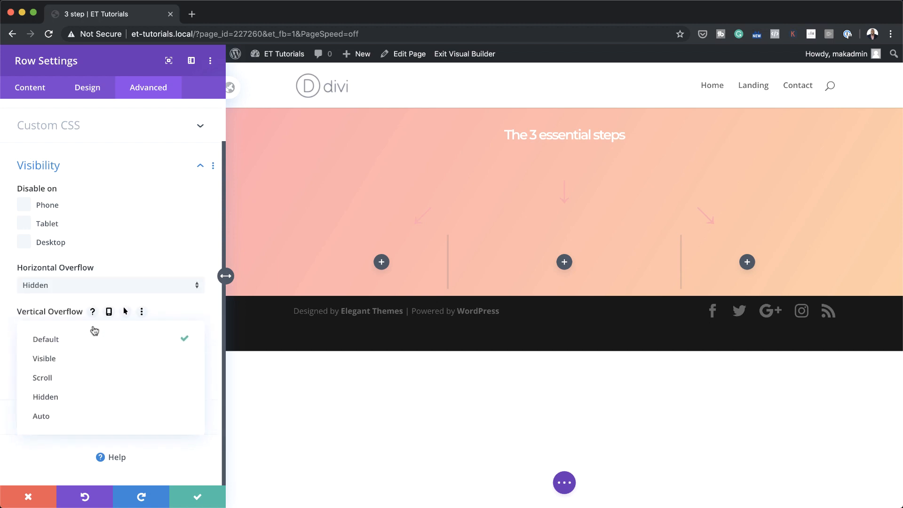
{"action": "left_click", "coordinate": [100, 396]}
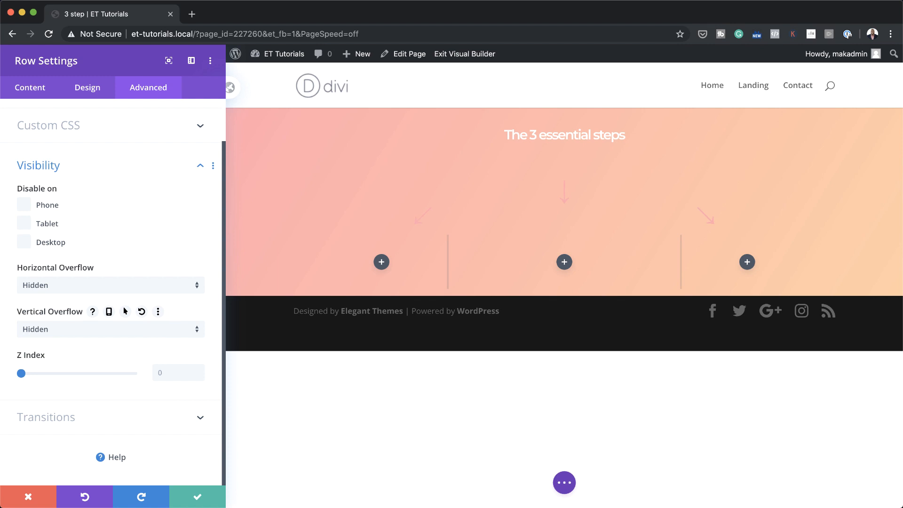
{"action": "left_click", "coordinate": [206, 496]}
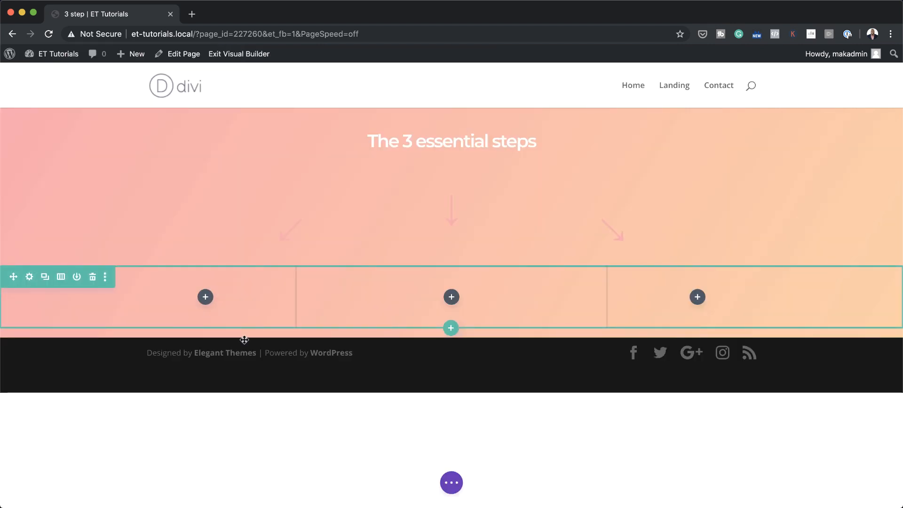
Insert a Text module in the new row's first column and replace its placeholder body with "1"
{"action": "left_click", "coordinate": [205, 297]}
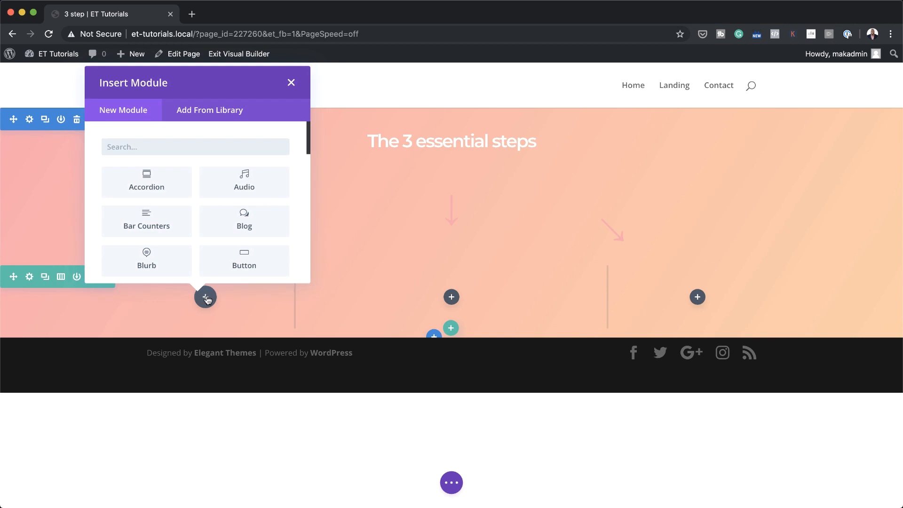
{"action": "type", "text": "text"}
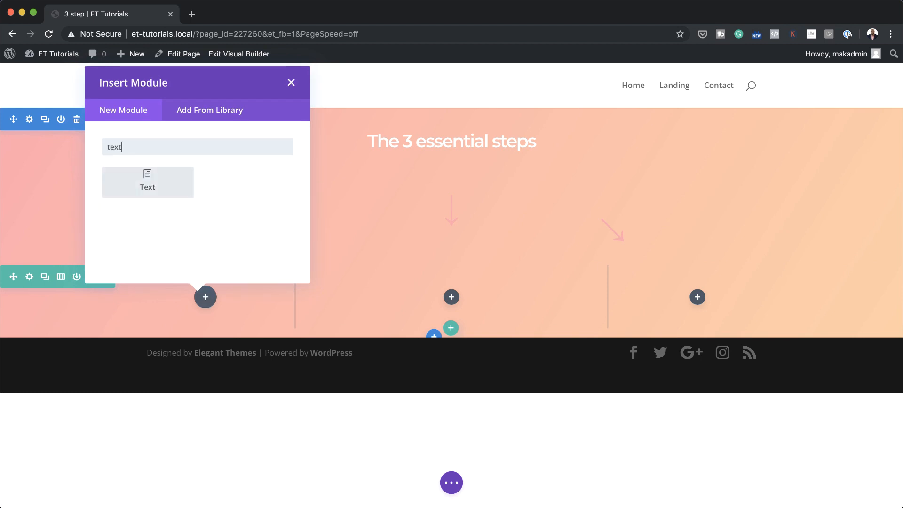
{"action": "left_click", "coordinate": [162, 188]}
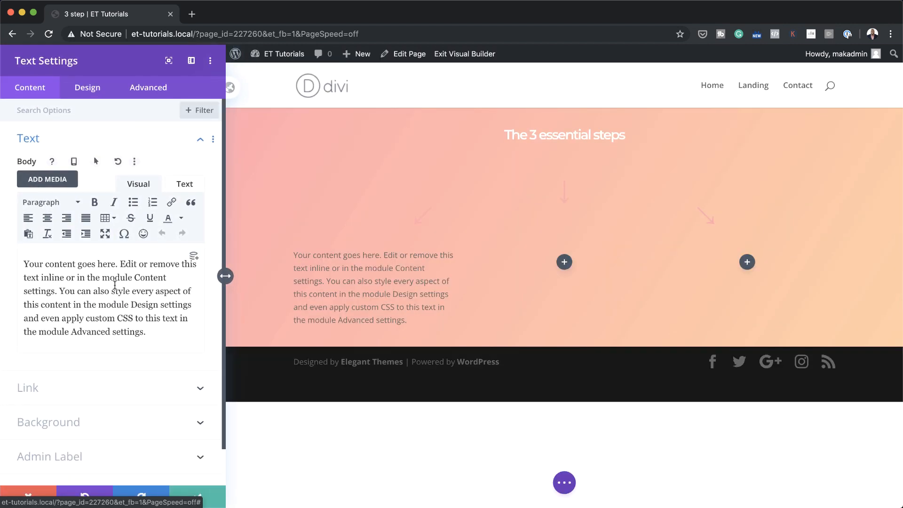
{"action": "left_click_drag", "start_coordinate": [26, 262], "coordinate": [175, 340]}
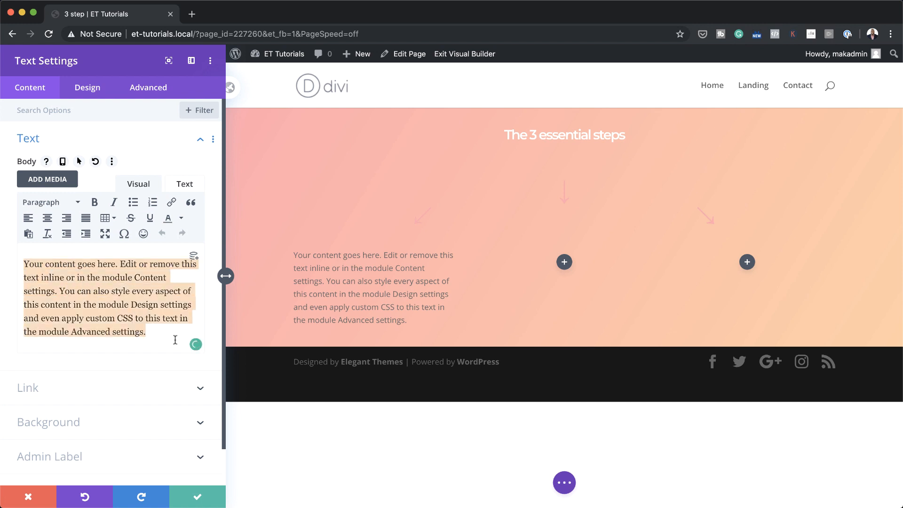
{"action": "type", "text": "1"}
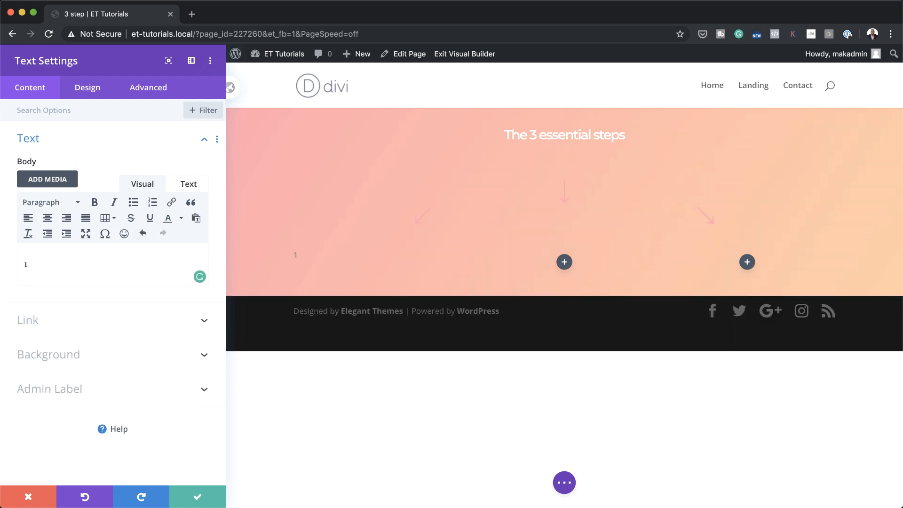
Give the number module a gradient background from #ffa3ad to #ffcea3
{"action": "key", "text": "super+Tab"}
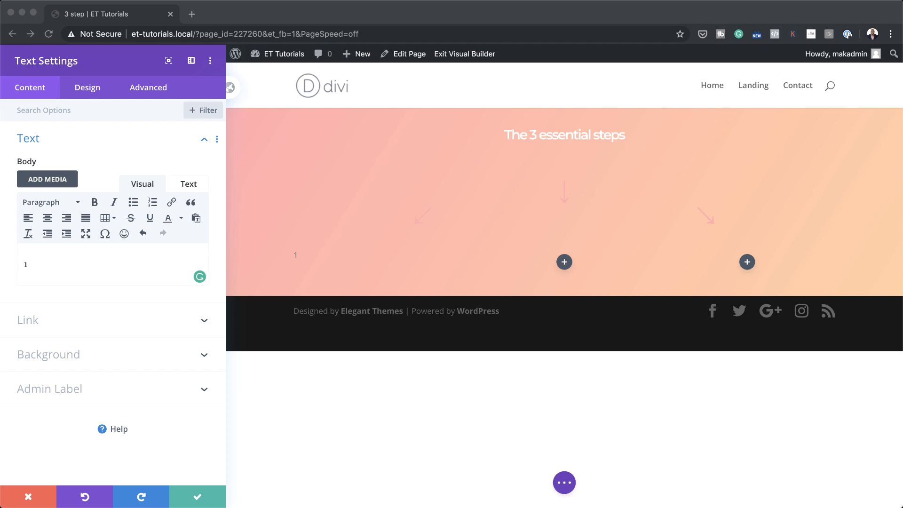
{"action": "key", "text": "super+Tab"}
{"action": "left_click", "coordinate": [60, 355]}
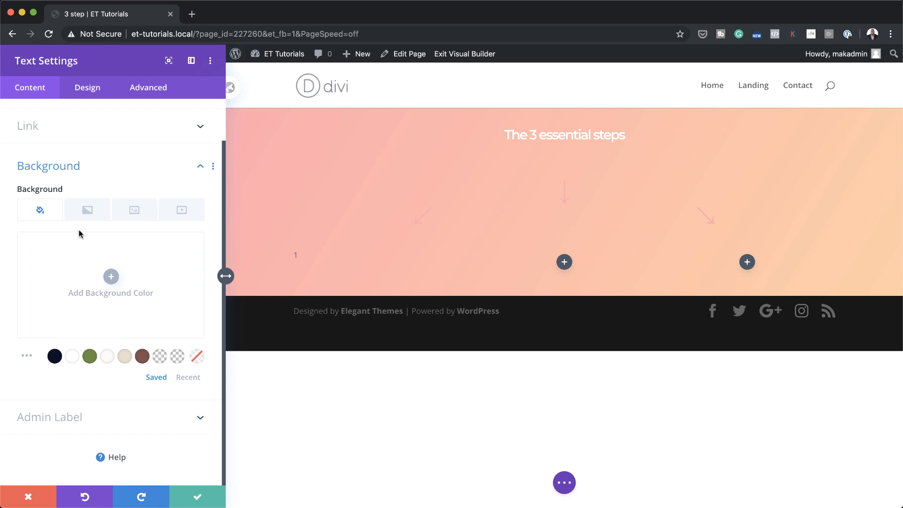
{"action": "left_click", "coordinate": [91, 214]}
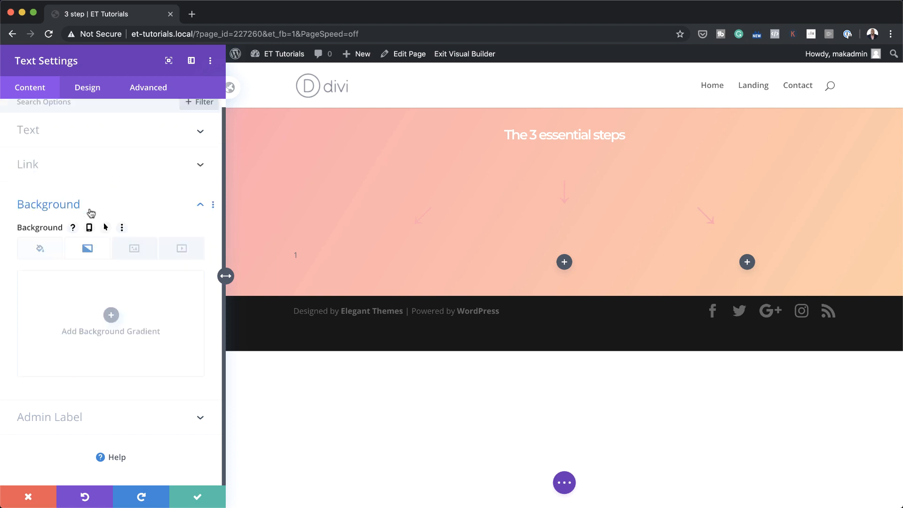
{"action": "left_click", "coordinate": [104, 317]}
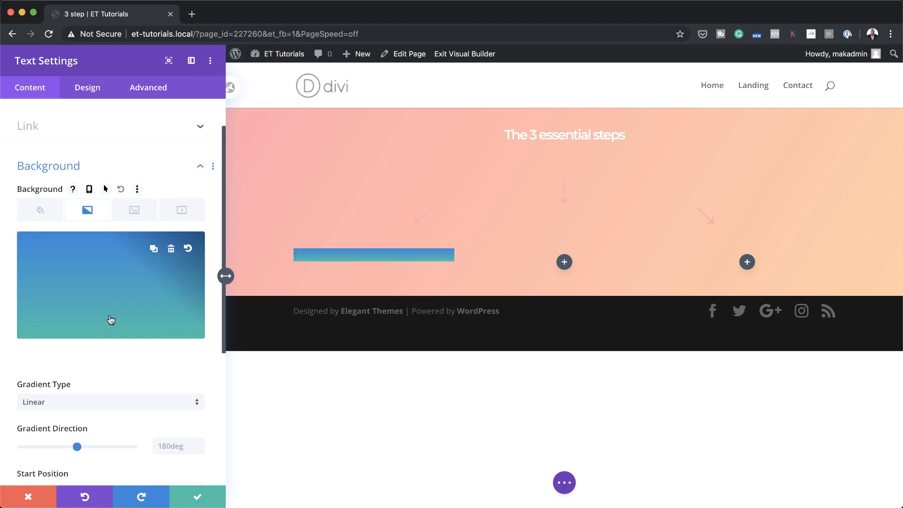
{"action": "left_click", "coordinate": [26, 361]}
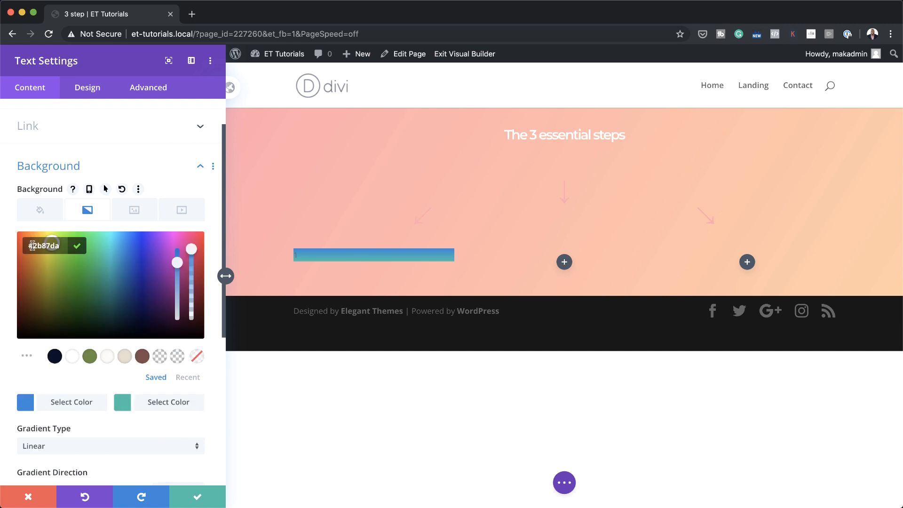
{"action": "type", "text": "#ffafad"}
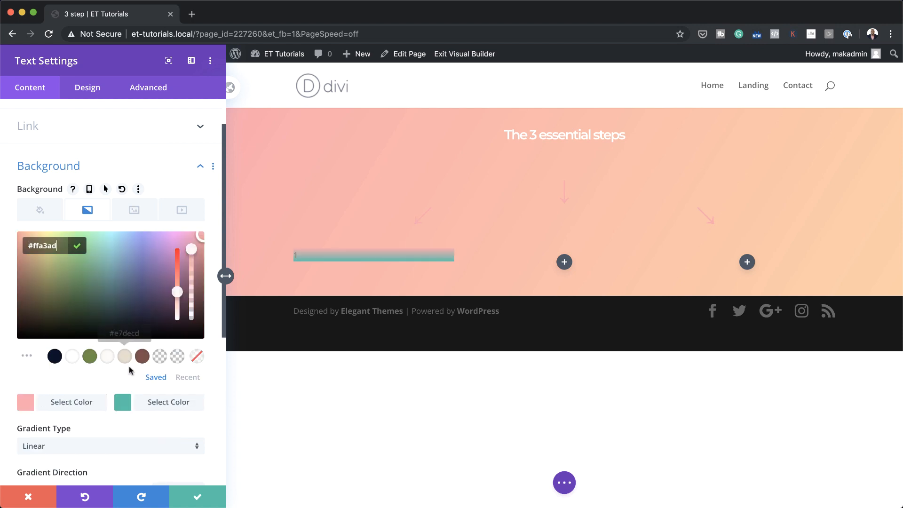
{"action": "left_click", "coordinate": [122, 408]}
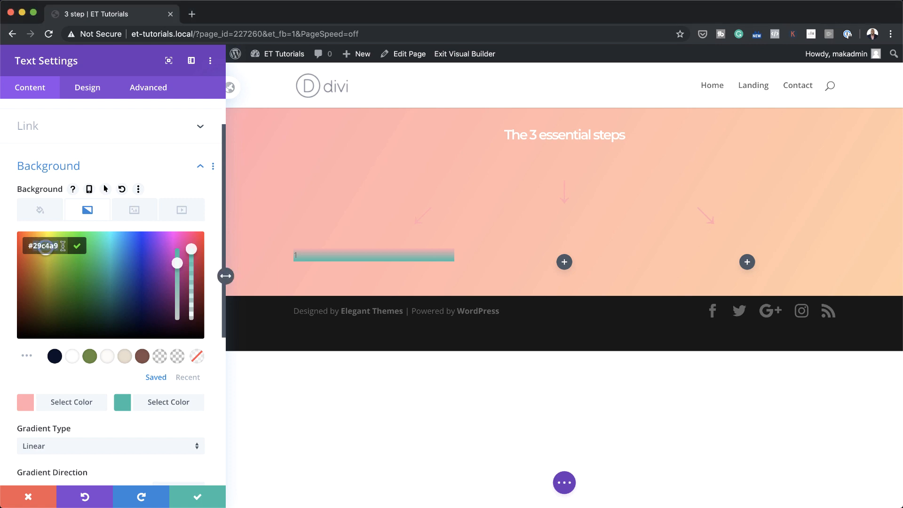
{"action": "type", "text": "#ffcea3"}
Set the number module's background gradient direction to 122deg
{"action": "scroll", "coordinate": [113, 366], "scroll_direction": "down", "scroll_amount": 4}
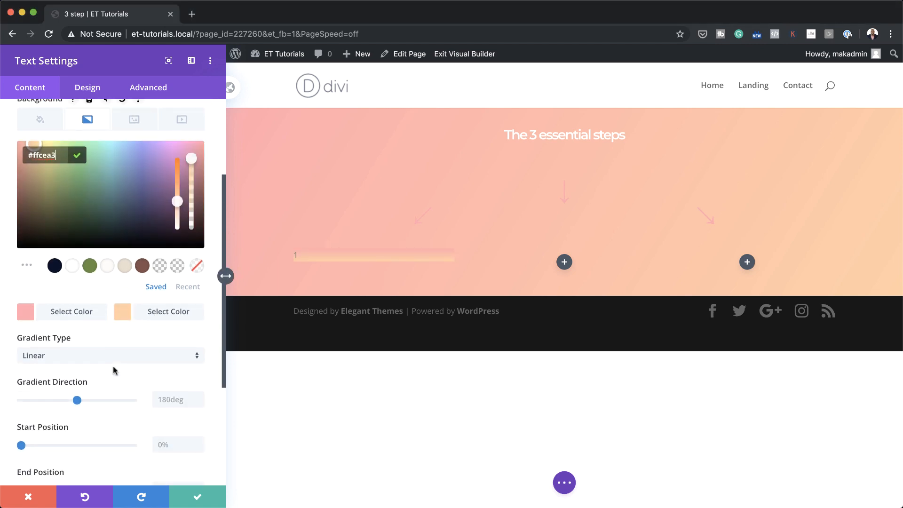
{"action": "left_click", "coordinate": [168, 401]}
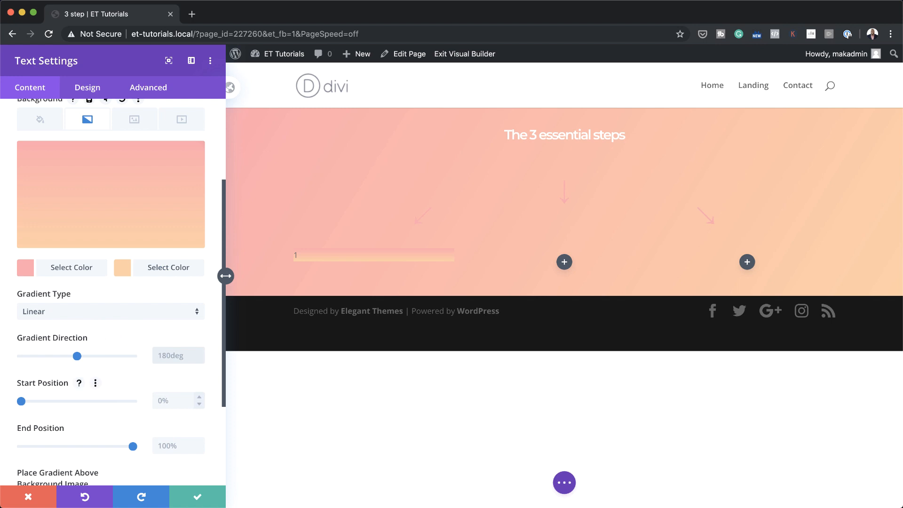
{"action": "type", "text": "122deg"}
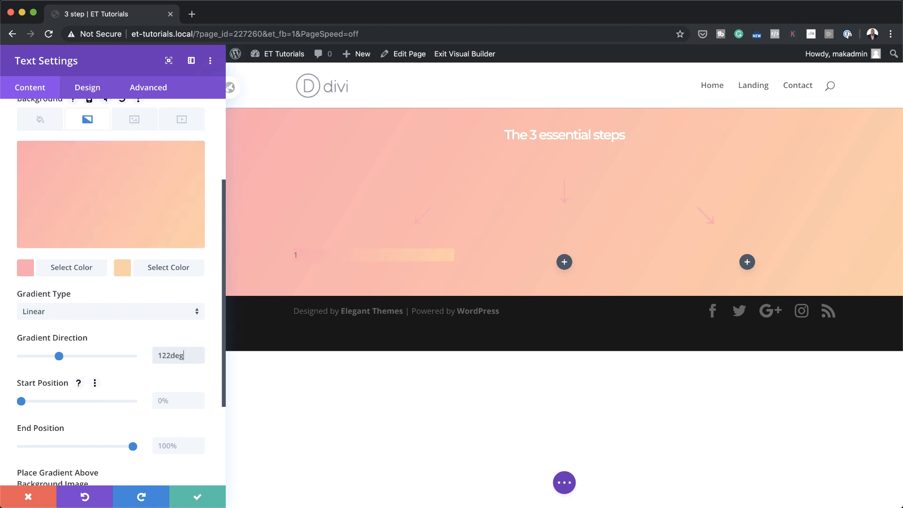
{"action": "scroll", "coordinate": [210, 232], "scroll_direction": "up", "scroll_amount": 3}
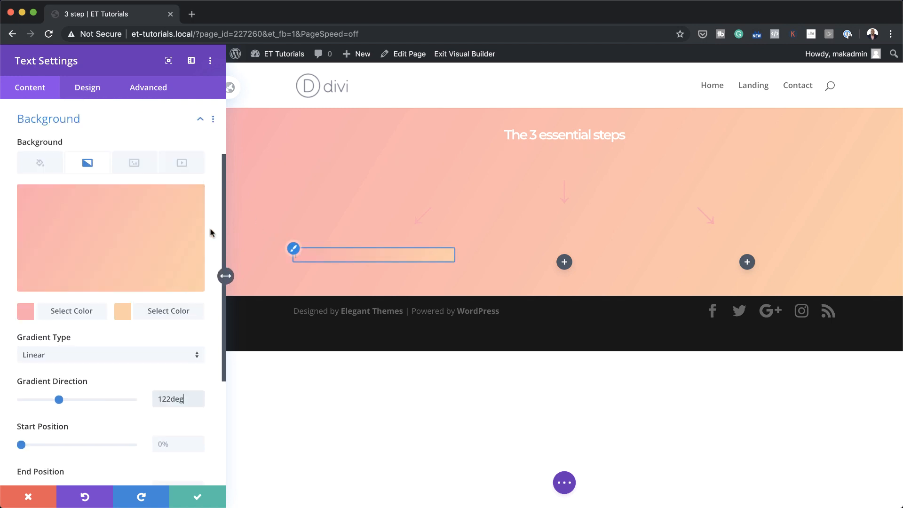
Set the number module's text font to Montserrat with the Ultra Bold weight
{"action": "left_click", "coordinate": [89, 87]}
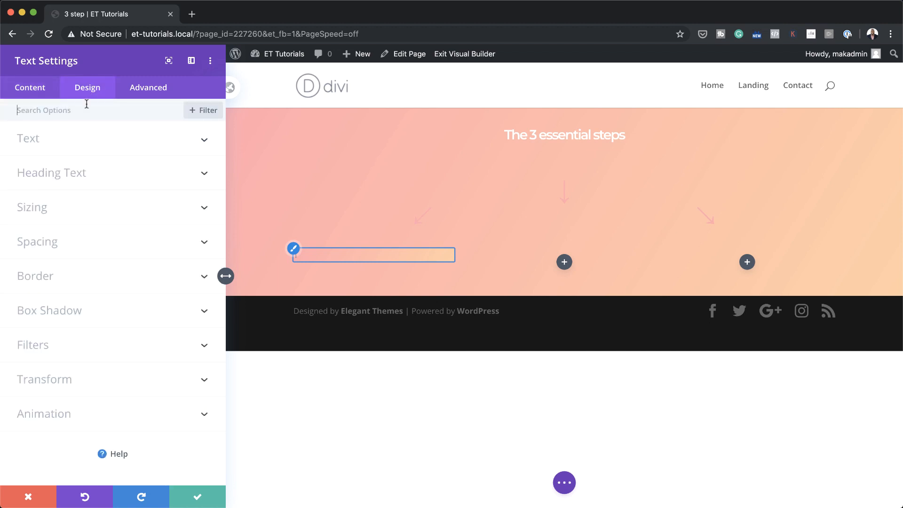
{"action": "left_click", "coordinate": [54, 142]}
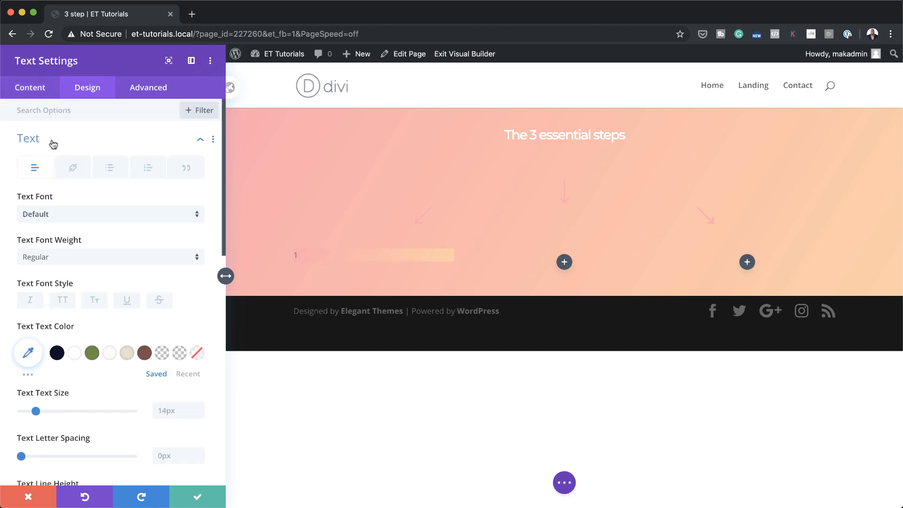
{"action": "left_click", "coordinate": [73, 217]}
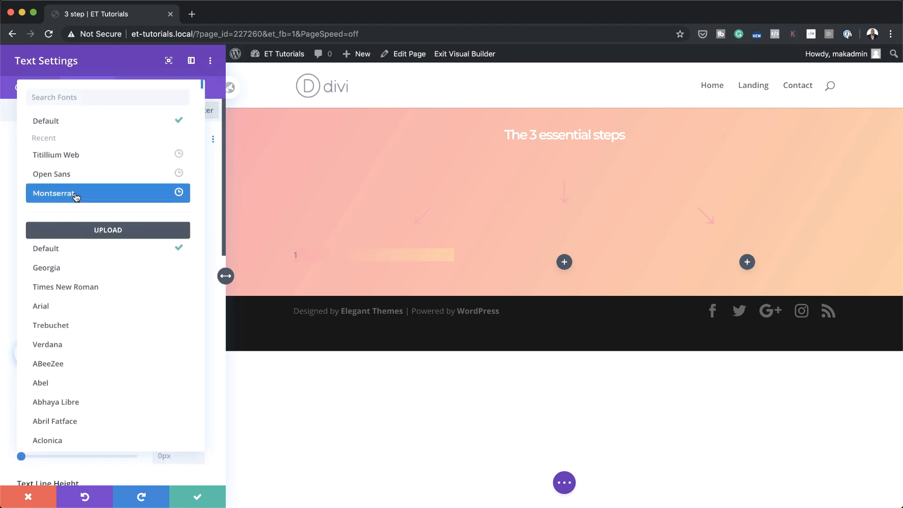
{"action": "left_click", "coordinate": [75, 194]}
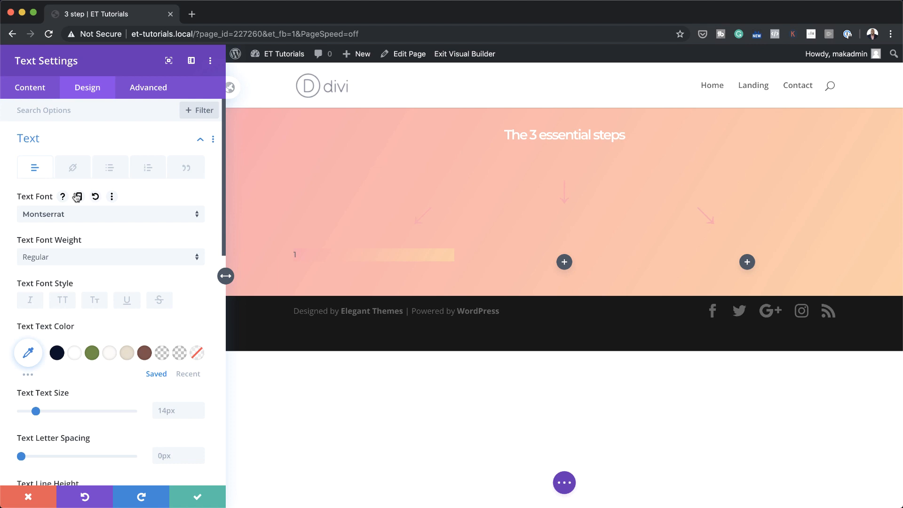
{"action": "left_click", "coordinate": [127, 258]}
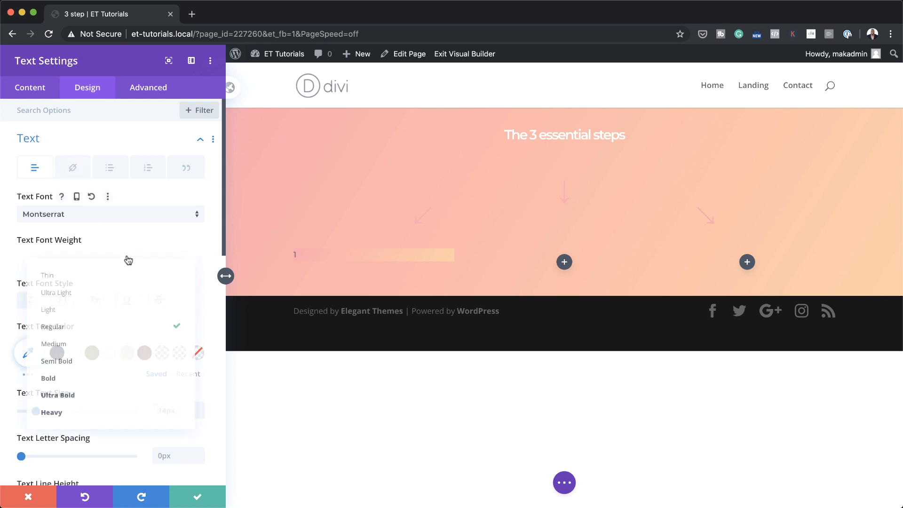
{"action": "left_click", "coordinate": [133, 393]}
Center the number's text alignment and make its text color white
{"action": "scroll", "coordinate": [115, 377], "scroll_direction": "down", "scroll_amount": 6}
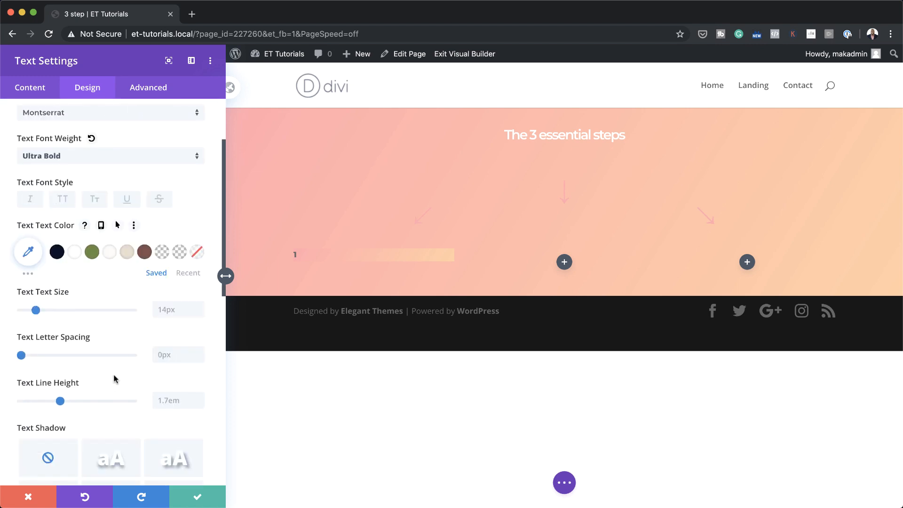
{"action": "left_click", "coordinate": [89, 372]}
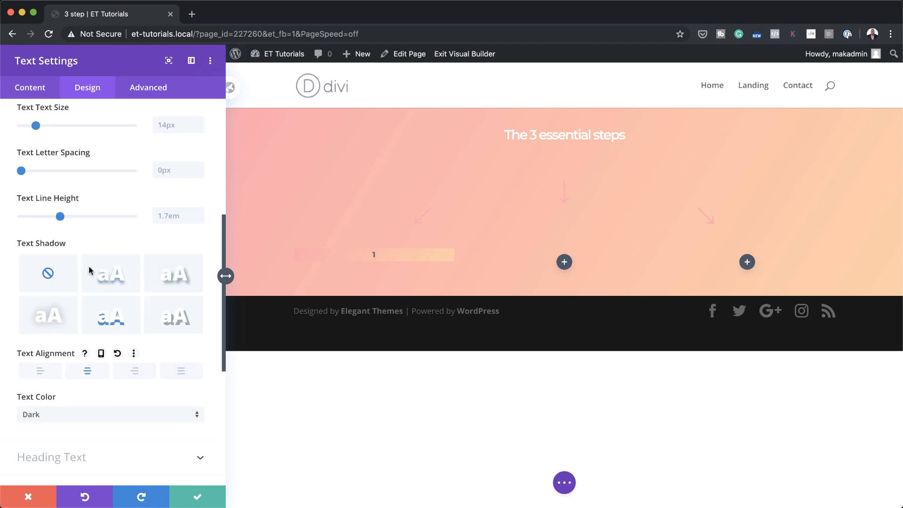
{"action": "scroll", "coordinate": [102, 399], "scroll_direction": "up", "scroll_amount": 1}
{"action": "scroll", "coordinate": [102, 399], "scroll_direction": "up", "scroll_amount": 5}
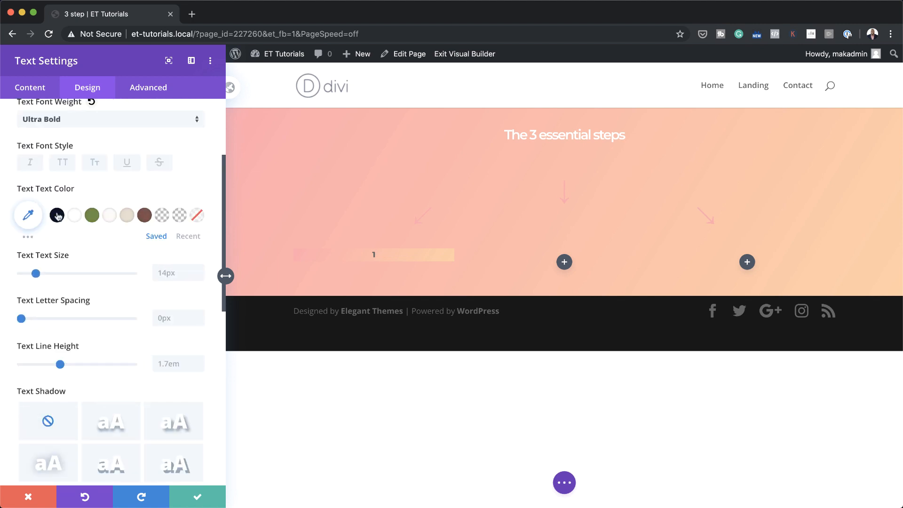
{"action": "left_click", "coordinate": [75, 217]}
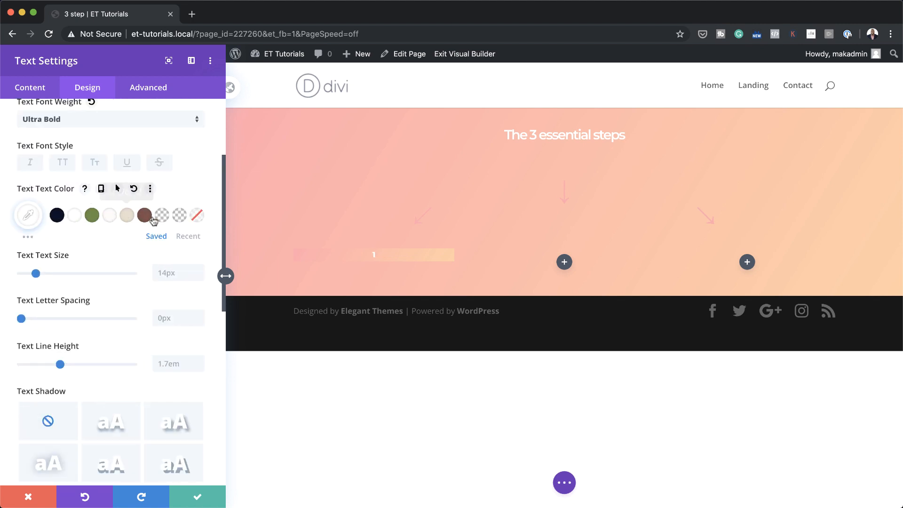
{"action": "left_click", "coordinate": [189, 236]}
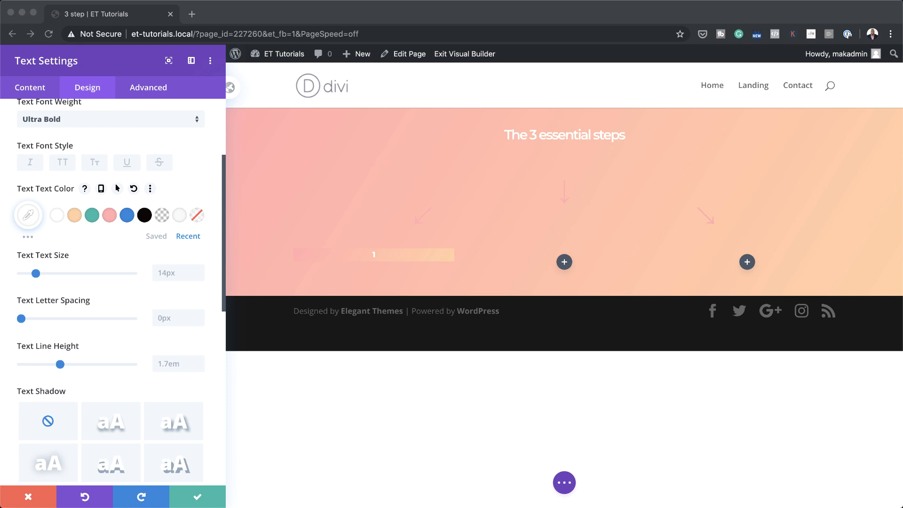
Set the number's text size to 2vw and its line height to 1em
{"action": "left_click", "coordinate": [168, 273]}
{"action": "type", "text": "2vw"}
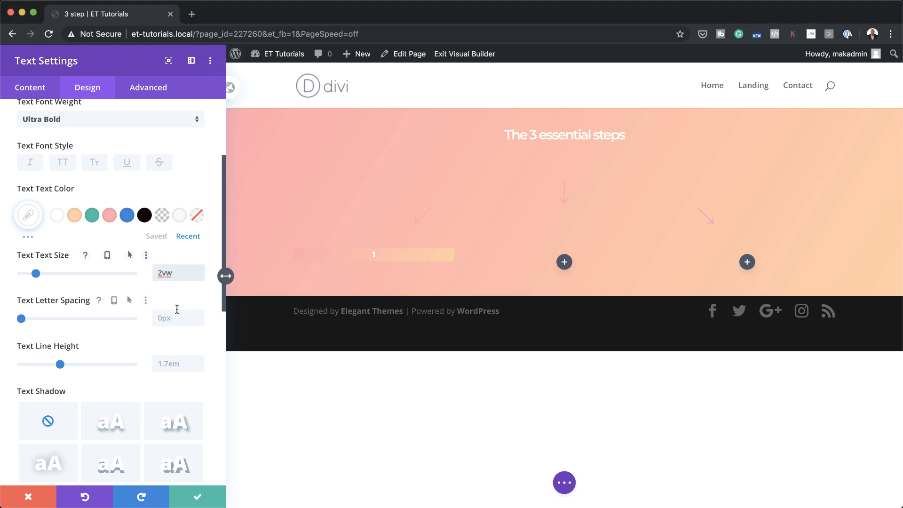
{"action": "left_click", "coordinate": [178, 361]}
{"action": "type", "text": "1em"}
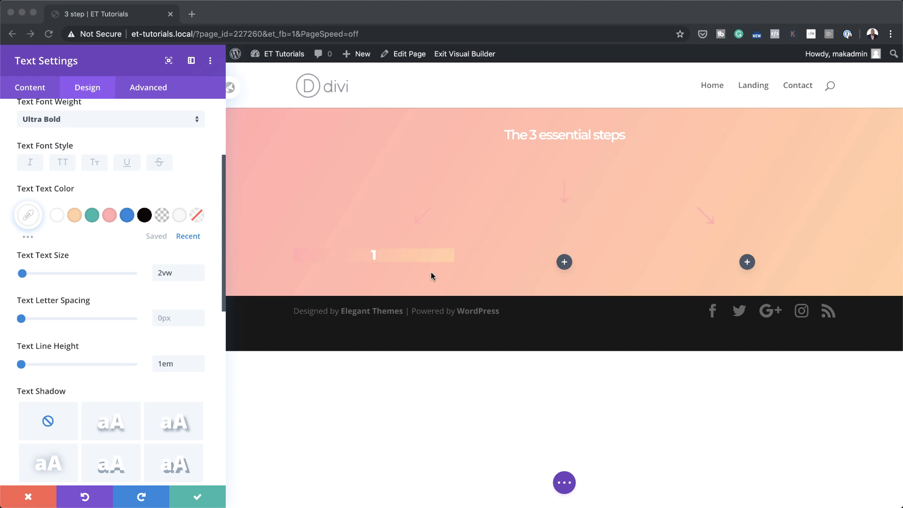
{"action": "scroll", "coordinate": [75, 324], "scroll_direction": "down", "scroll_amount": 6}
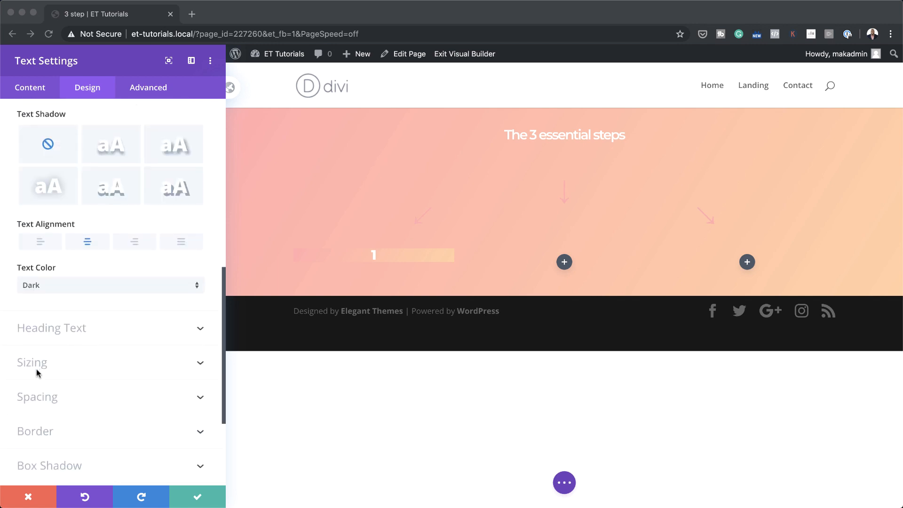
Set the number module's top and bottom padding to 1vw and round all its corners to 20px, saving the module
{"action": "left_click", "coordinate": [46, 397]}
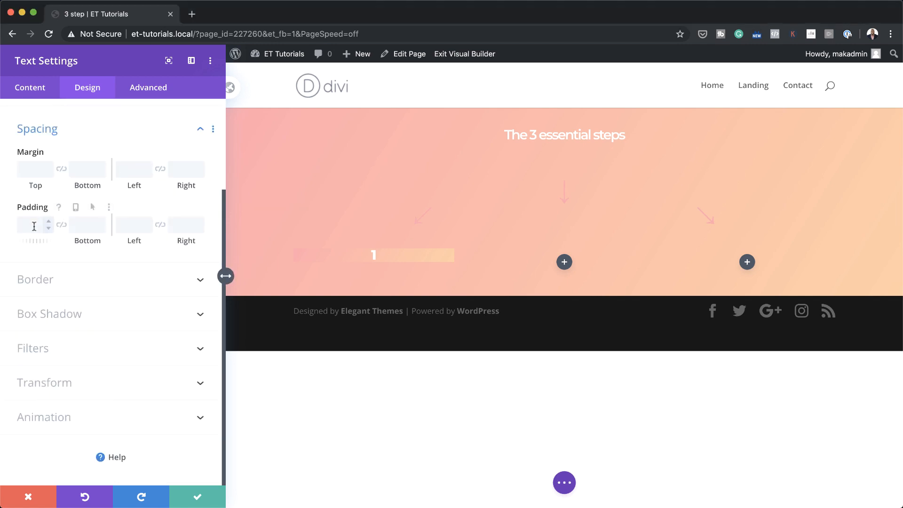
{"action": "type", "text": "1vw"}
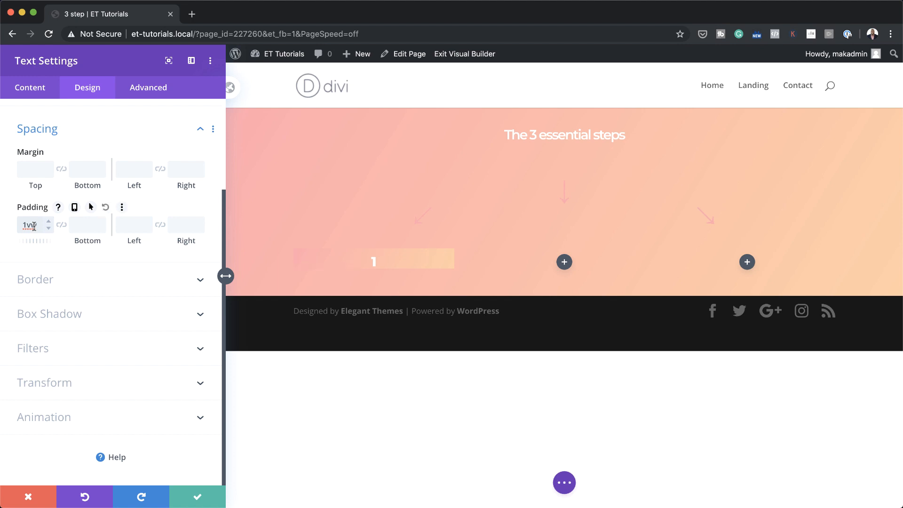
{"action": "left_click", "coordinate": [62, 226]}
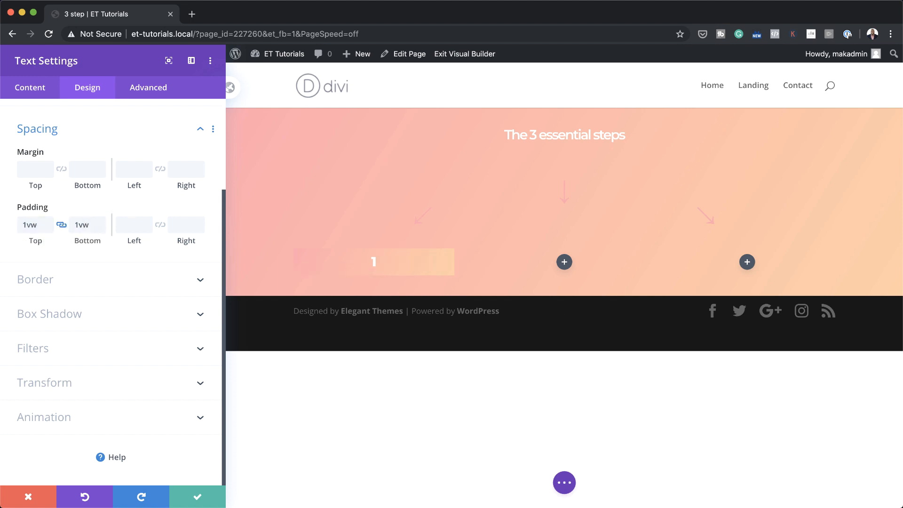
{"action": "left_click", "coordinate": [73, 288]}
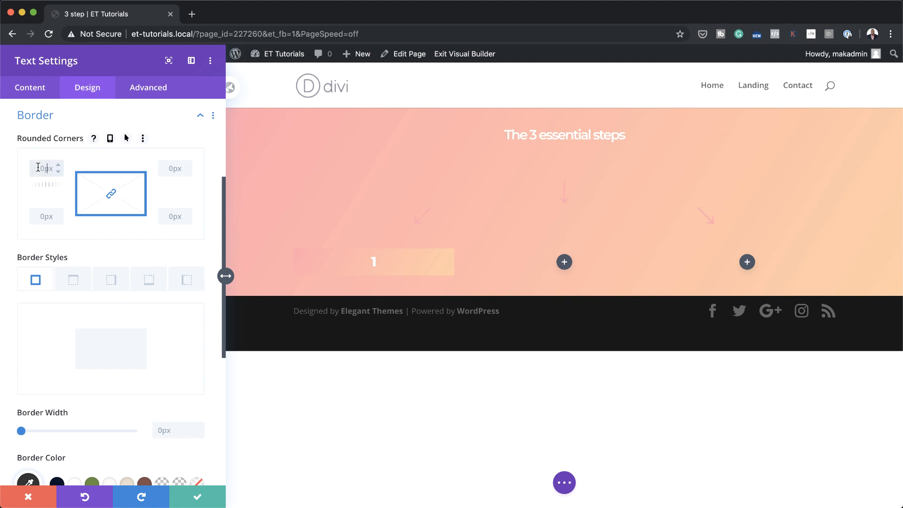
{"action": "type", "text": "20px"}
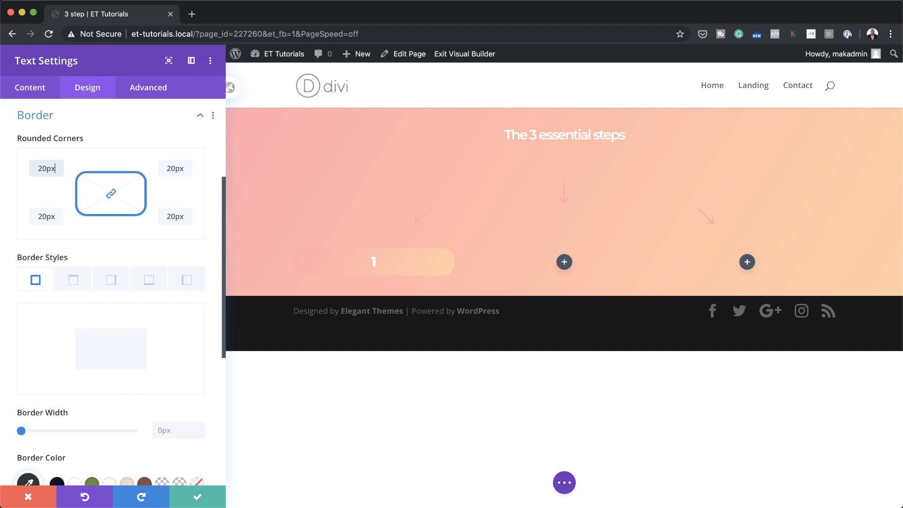
{"action": "left_click", "coordinate": [194, 500]}
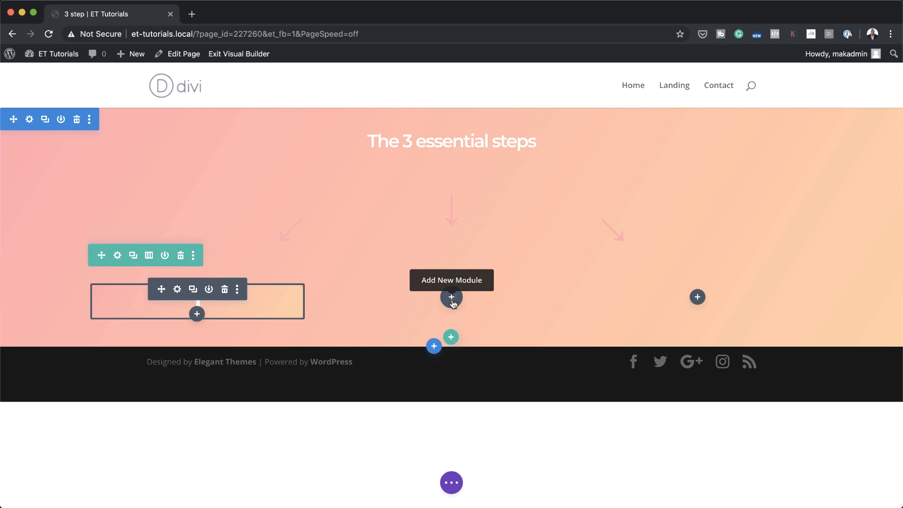
Paste the copied number module into the second and third columns and change their numbers to 2 and 3
{"action": "key", "text": "super+v"}
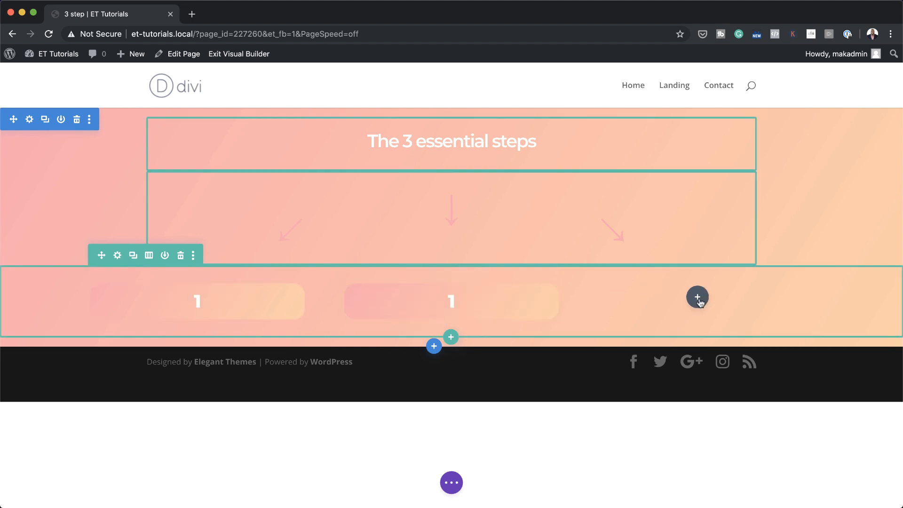
{"action": "key", "text": "super+v"}
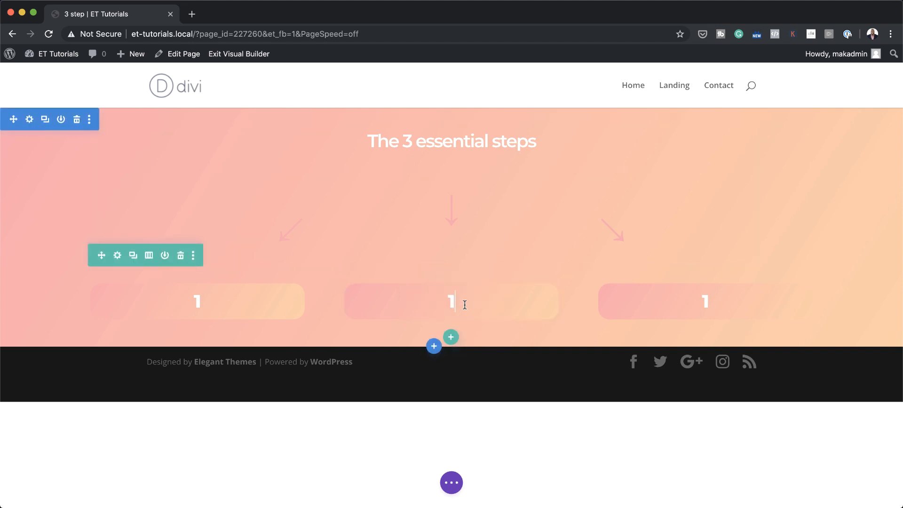
{"action": "left_click_drag", "start_coordinate": [465, 303], "coordinate": [440, 301]}
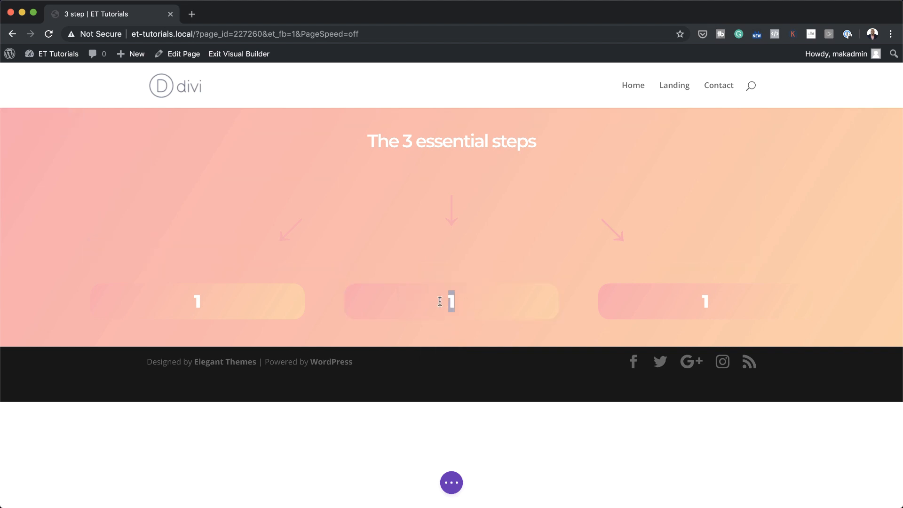
{"action": "type", "text": "2"}
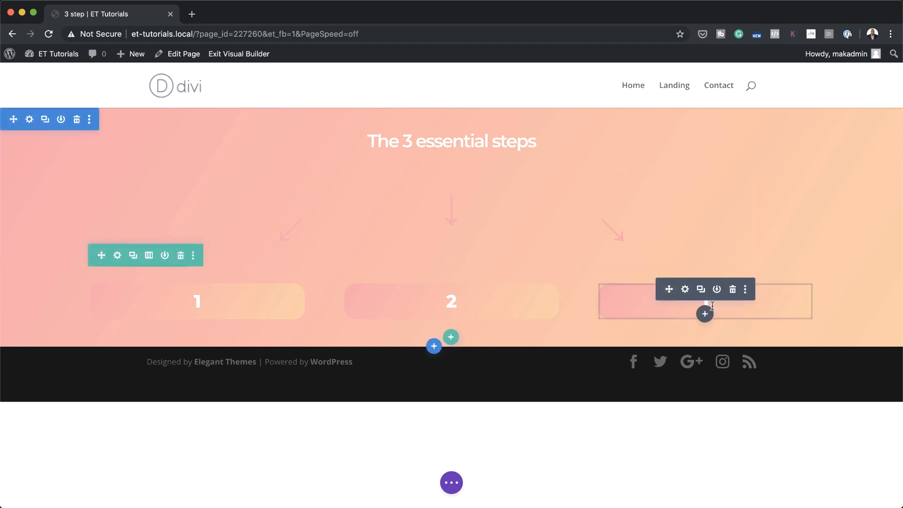
{"action": "left_click_drag", "start_coordinate": [712, 301], "coordinate": [693, 302]}
{"action": "type", "text": "3"}
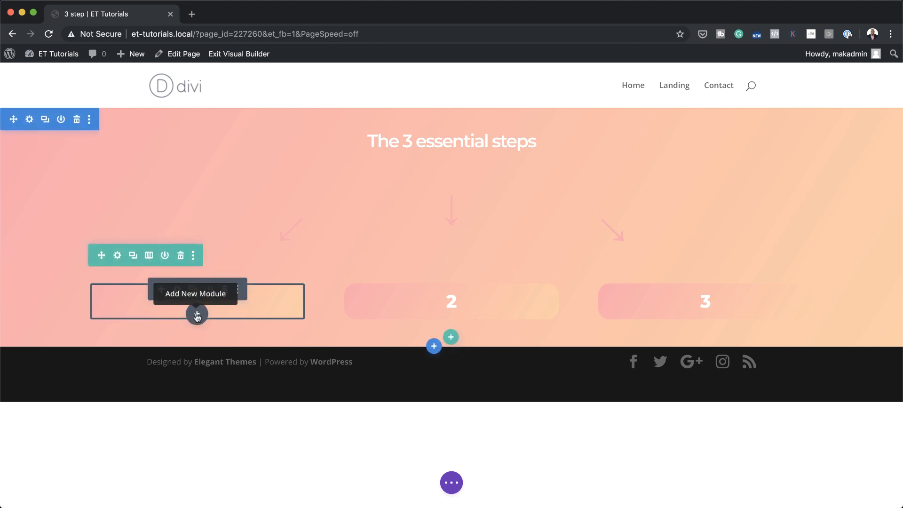
Add a Blurb module below number 1 in the first column and title it "Step 1"
{"action": "left_click", "coordinate": [197, 314]}
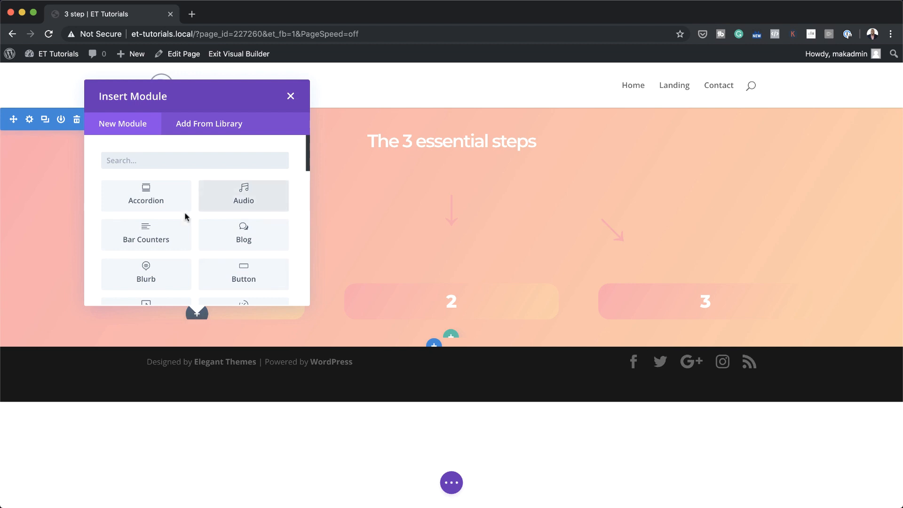
{"action": "left_click", "coordinate": [150, 277]}
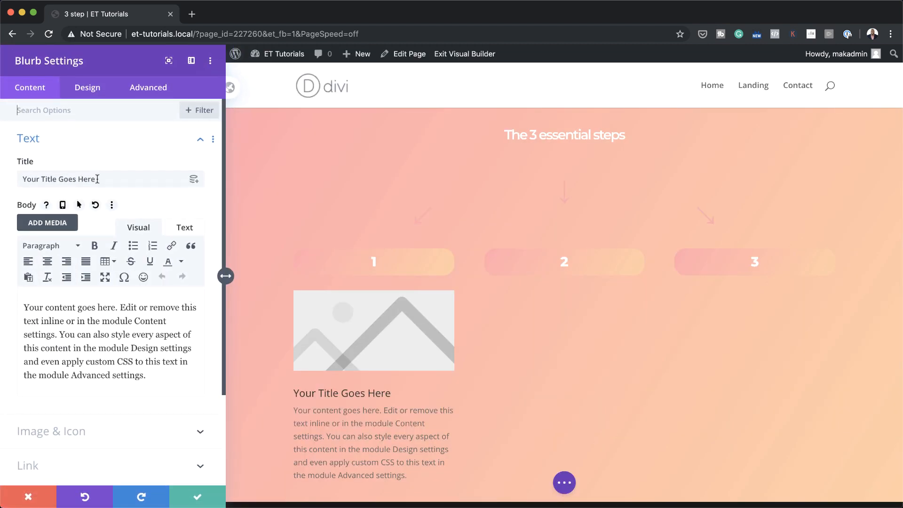
{"action": "triple_click", "coordinate": [101, 179]}
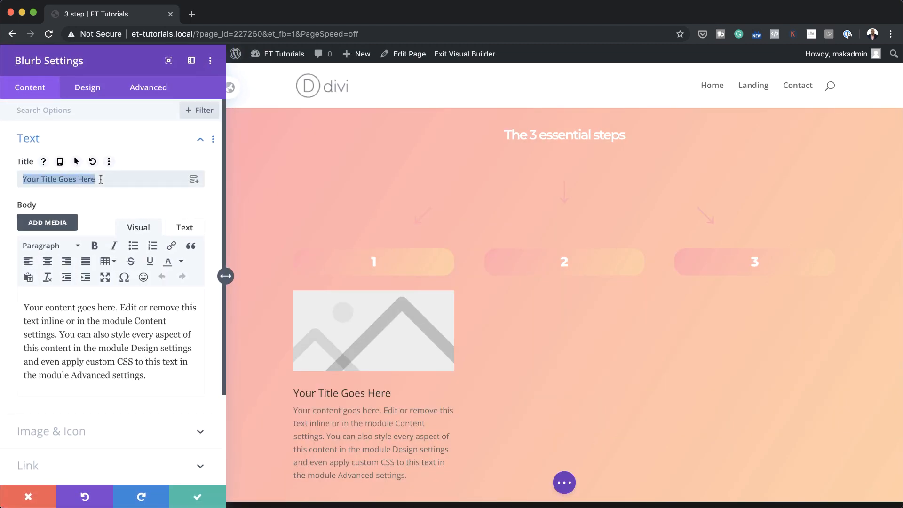
{"action": "type", "text": "Step 1"}
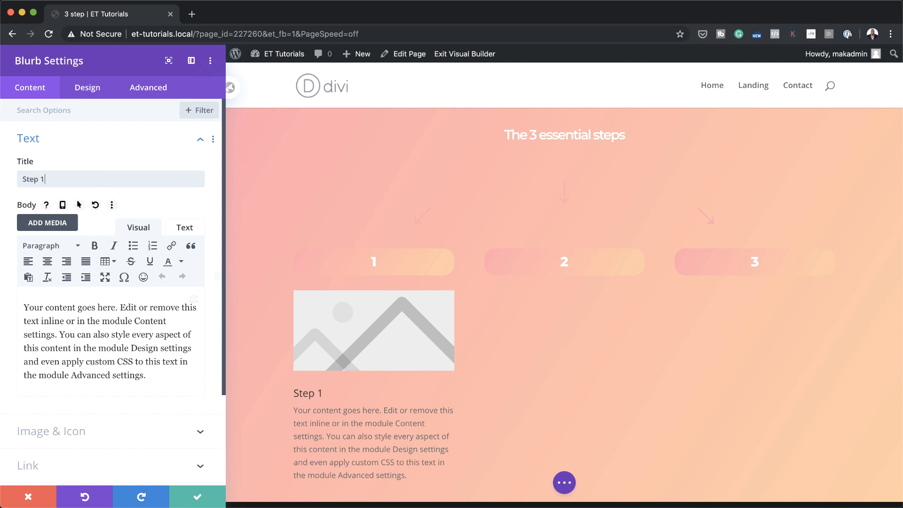
Replace the blurb's image with the solid downward triangle icon and give the blurb a white background color
{"action": "scroll", "coordinate": [120, 409], "scroll_direction": "down", "scroll_amount": 5}
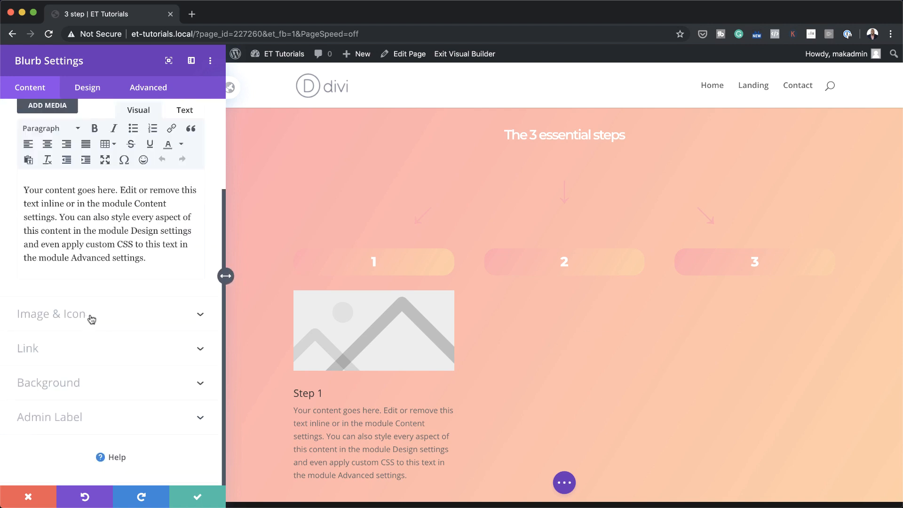
{"action": "left_click", "coordinate": [92, 320]}
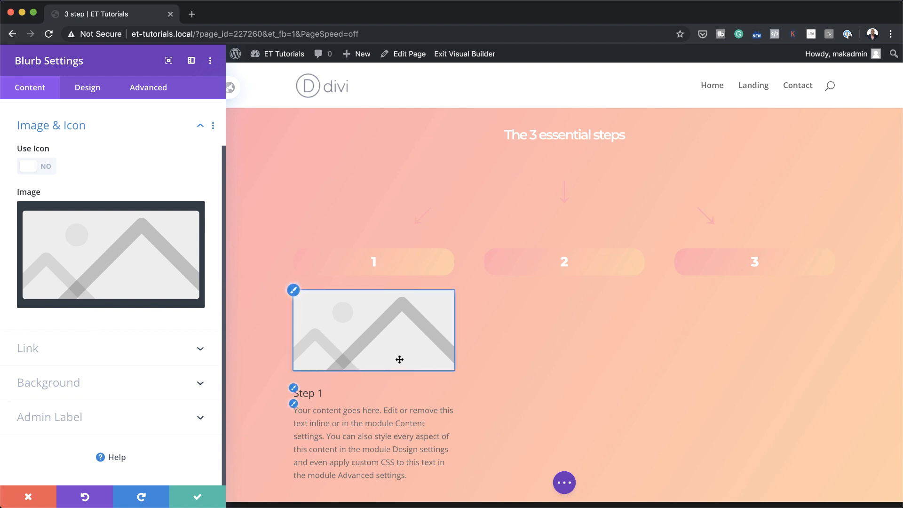
{"action": "left_click", "coordinate": [46, 168]}
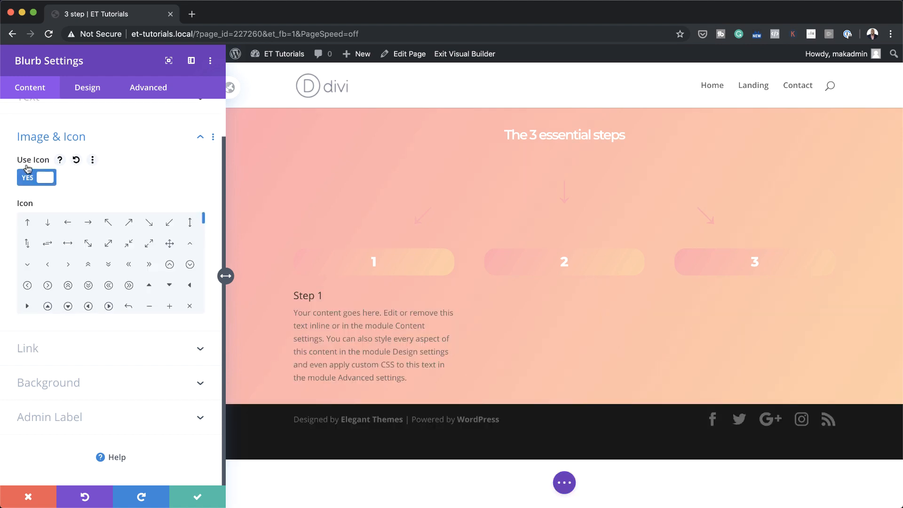
{"action": "left_click", "coordinate": [170, 286]}
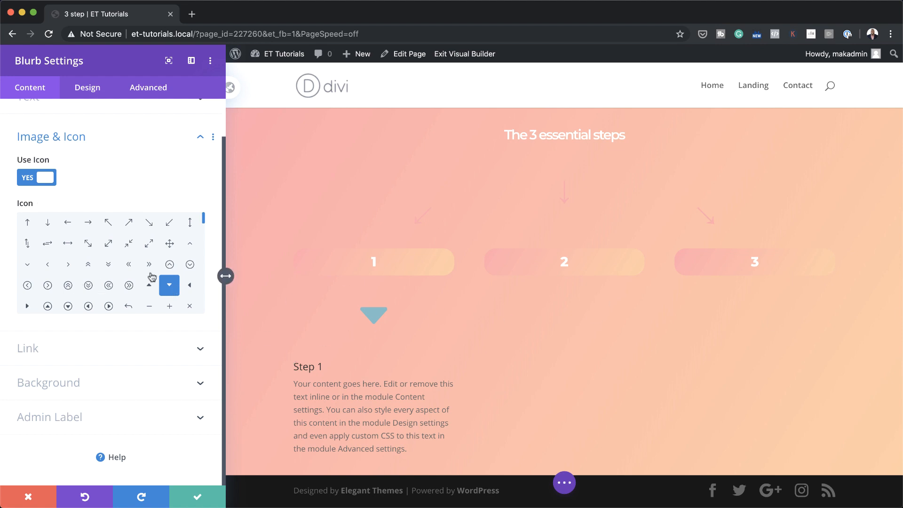
{"action": "left_click", "coordinate": [78, 383]}
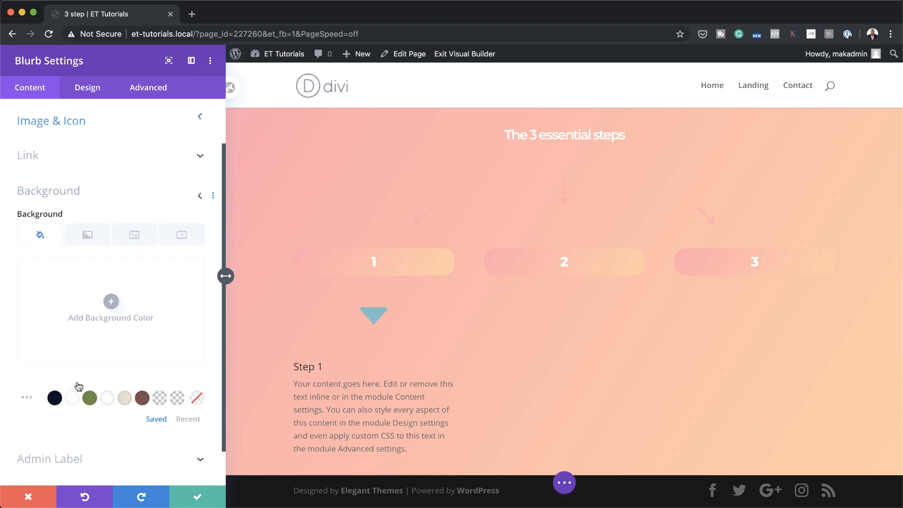
{"action": "left_click", "coordinate": [72, 357]}
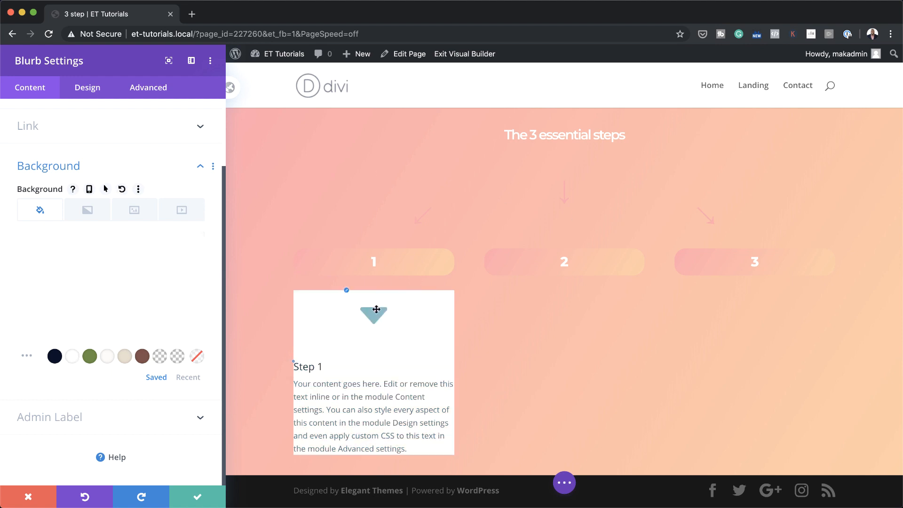
Set the blurb's icon color to #ffcea3
{"action": "left_click", "coordinate": [347, 292]}
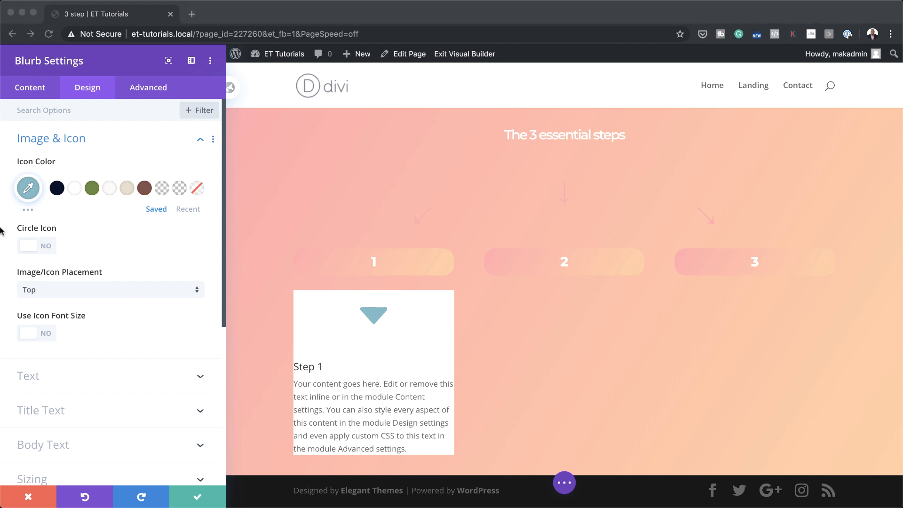
{"action": "left_click", "coordinate": [28, 188]}
{"action": "left_click", "coordinate": [45, 190]}
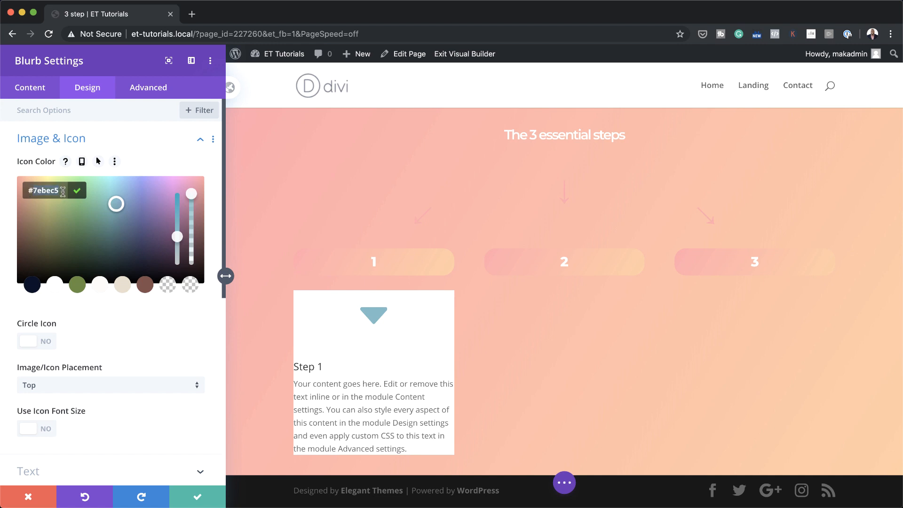
{"action": "key", "text": "ctrl+a"}
{"action": "type", "text": "#ffcea3"}
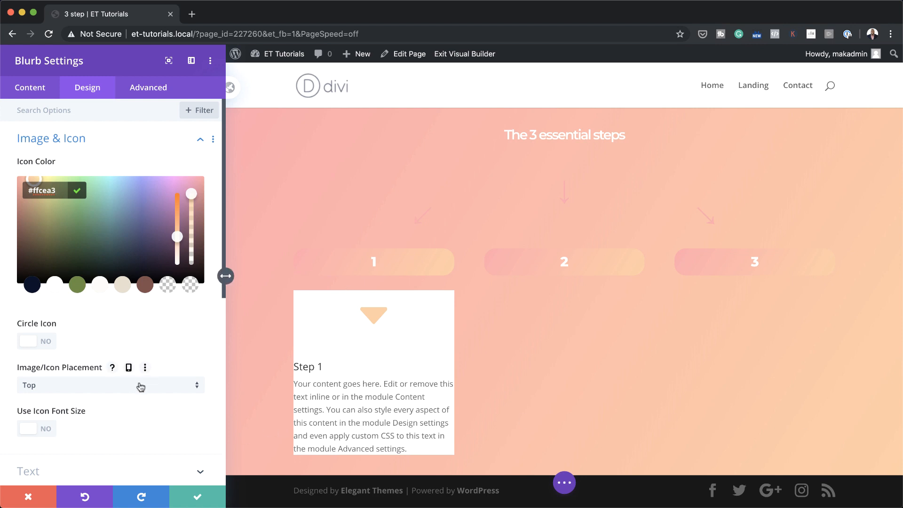
Enable a custom icon font size for the blurb and set it to 4vw
{"action": "scroll", "coordinate": [137, 383], "scroll_direction": "down", "scroll_amount": 4}
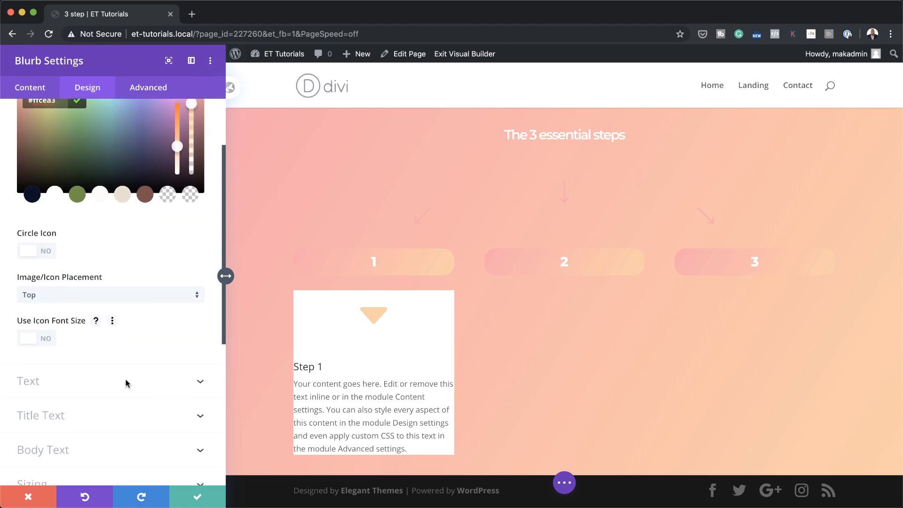
{"action": "left_click", "coordinate": [48, 340]}
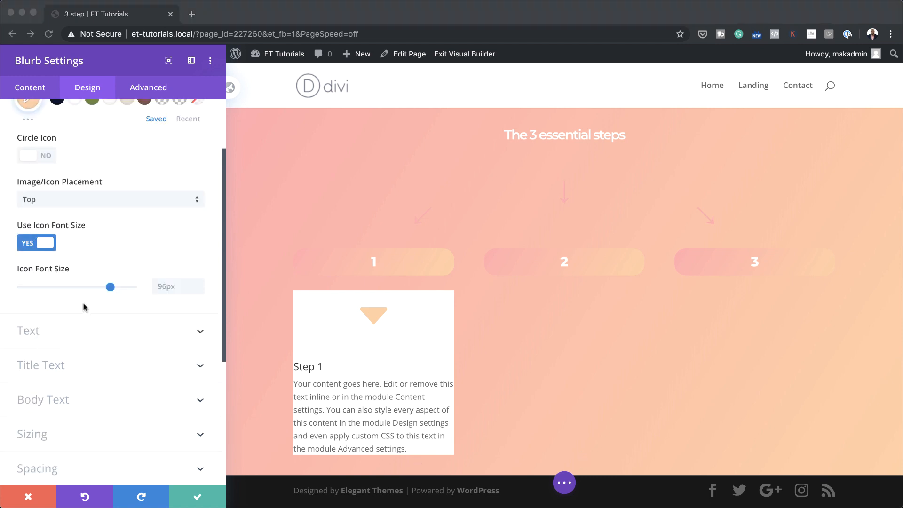
{"action": "left_click", "coordinate": [111, 288]}
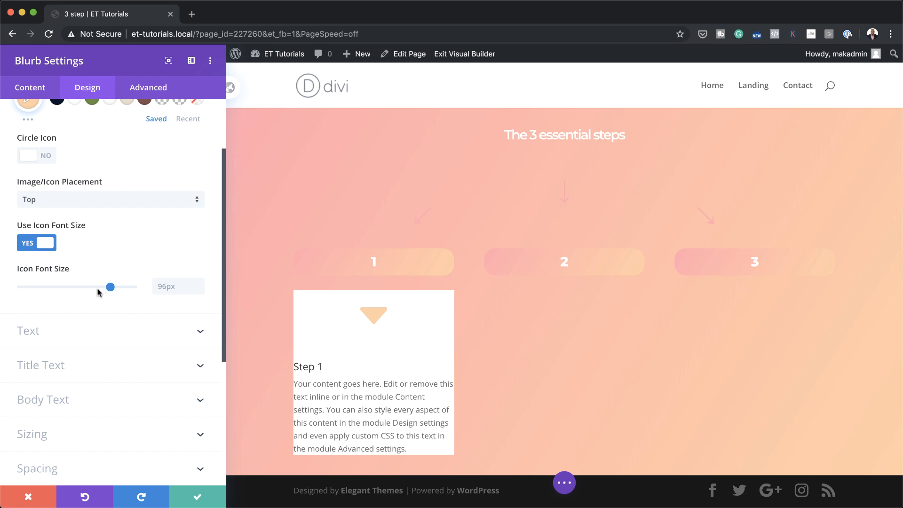
{"action": "left_click_drag", "start_coordinate": [109, 288], "coordinate": [84, 294]}
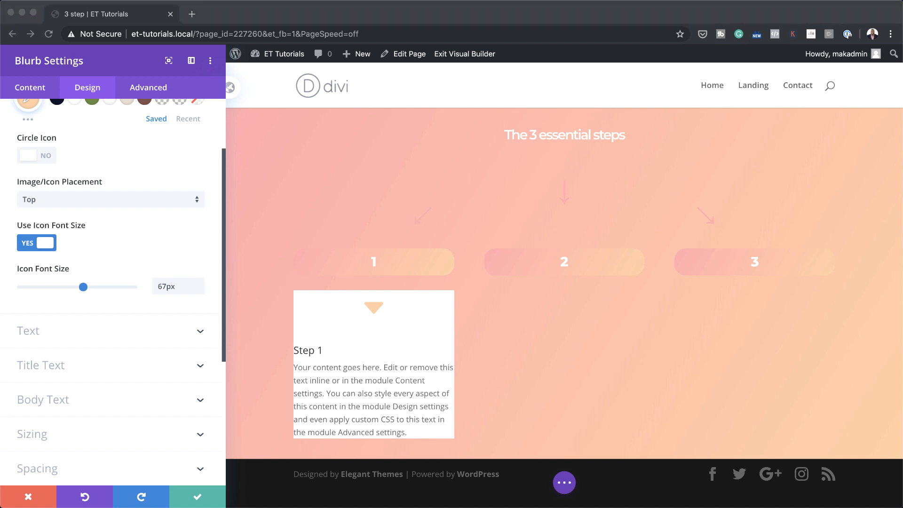
{"action": "left_click", "coordinate": [177, 287]}
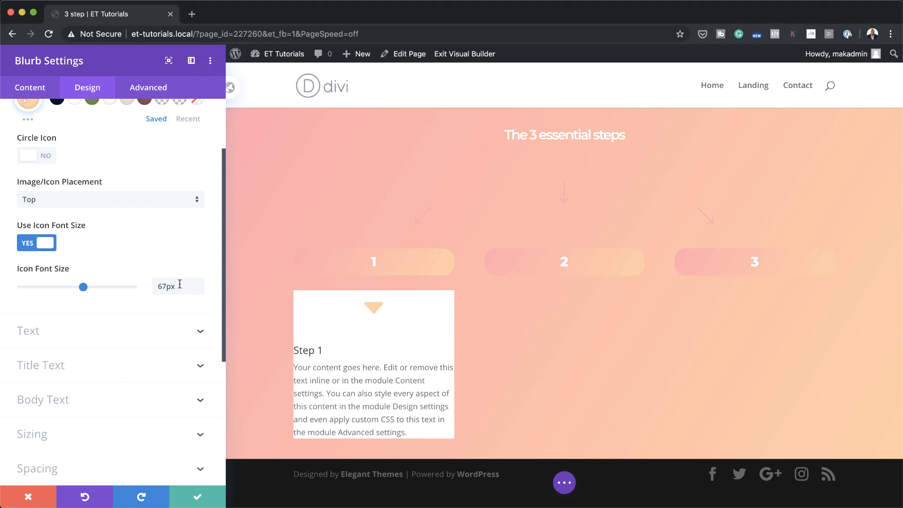
{"action": "double_click", "coordinate": [177, 287]}
{"action": "type", "text": "4vw"}
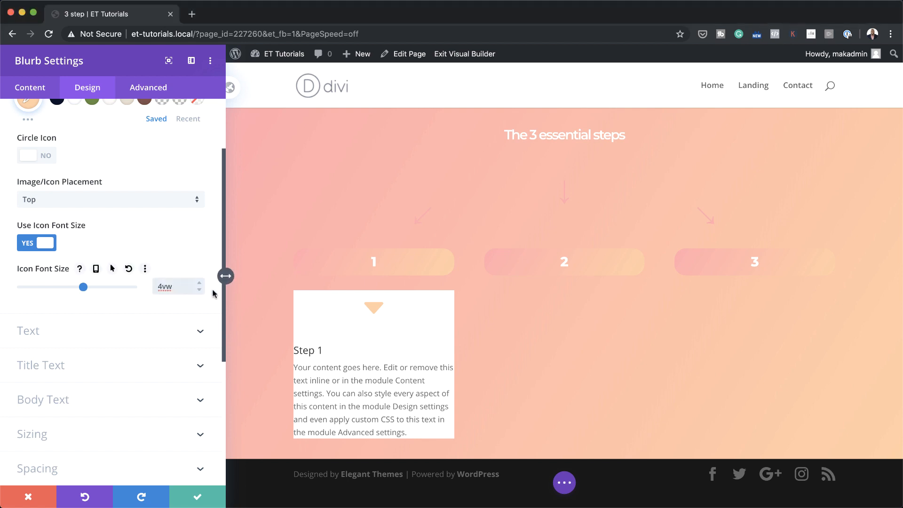
{"action": "key", "text": "BackSpace"}
{"action": "key", "text": "BackSpace"}
{"action": "type", "text": "vw"}
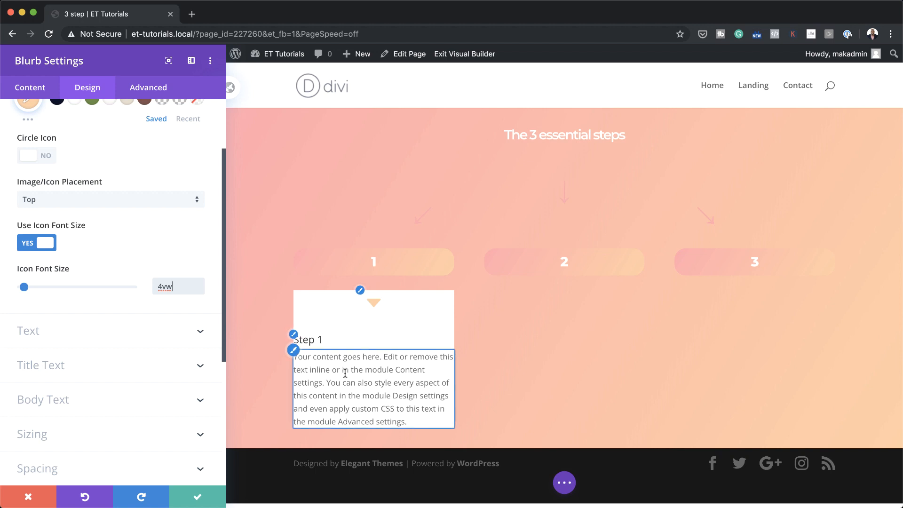
Set the blurb's title font to Montserrat with the Bold weight
{"action": "left_click", "coordinate": [305, 340]}
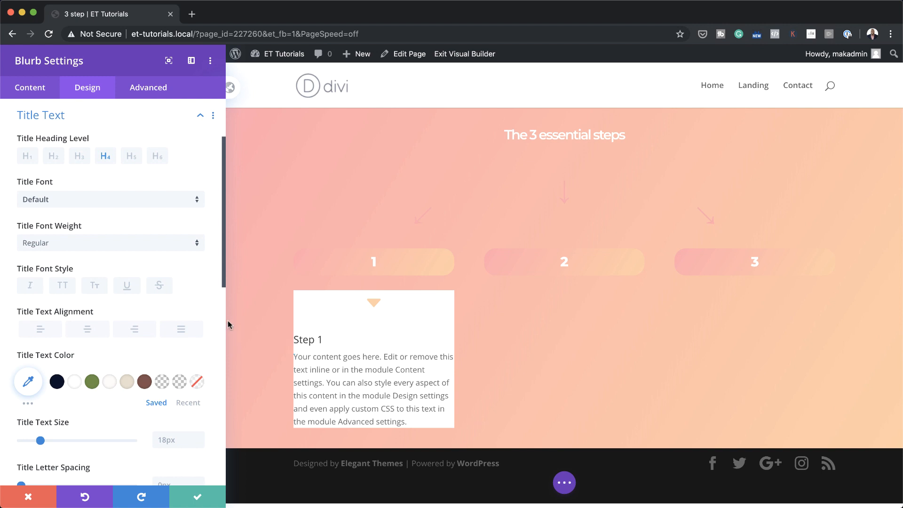
{"action": "left_click", "coordinate": [78, 202]}
{"action": "left_click", "coordinate": [78, 200]}
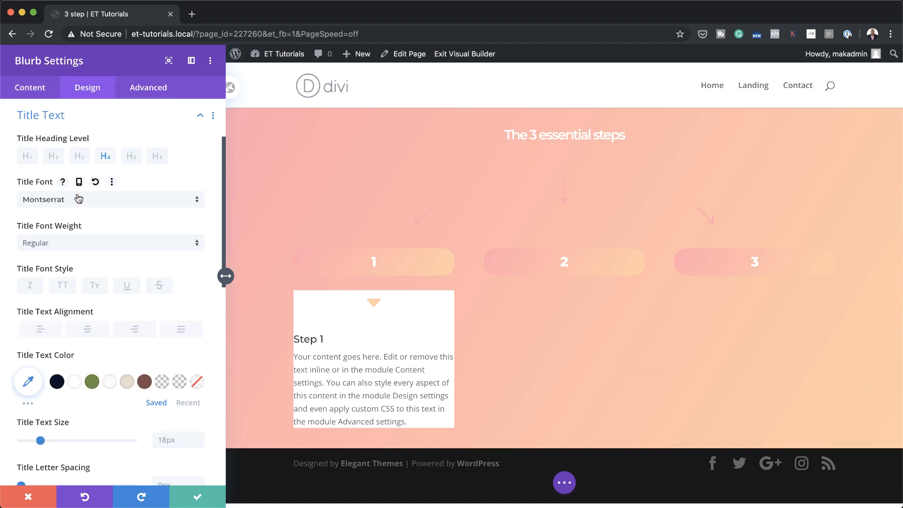
{"action": "left_click", "coordinate": [98, 244]}
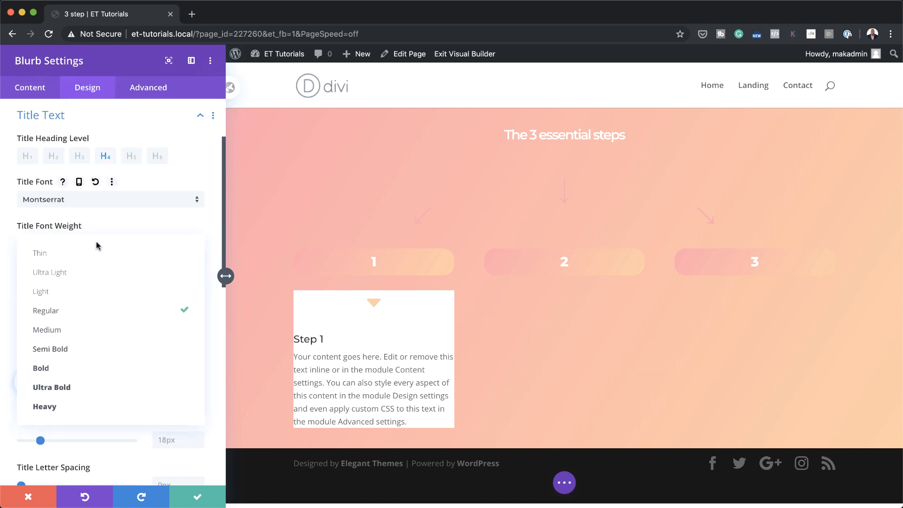
{"action": "left_click", "coordinate": [107, 372]}
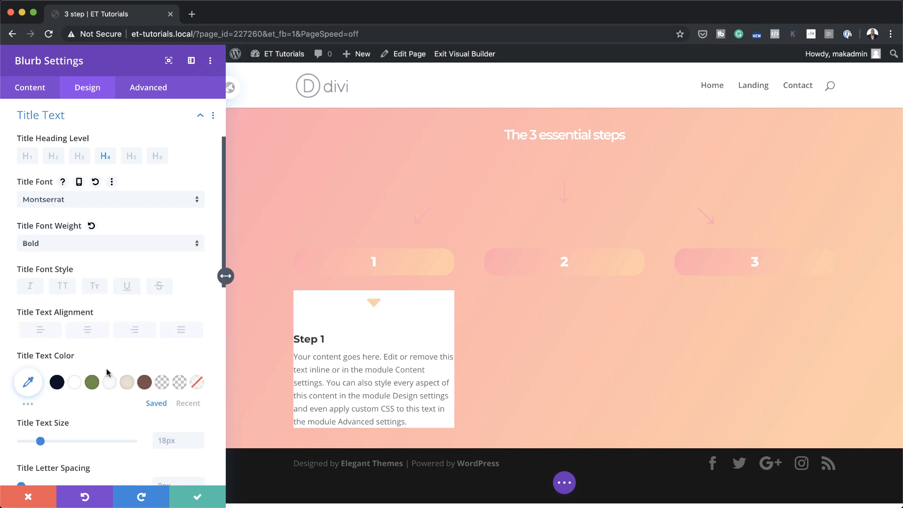
Format the blurb's title as centered black text with a size of 1vw
{"action": "left_click", "coordinate": [88, 332]}
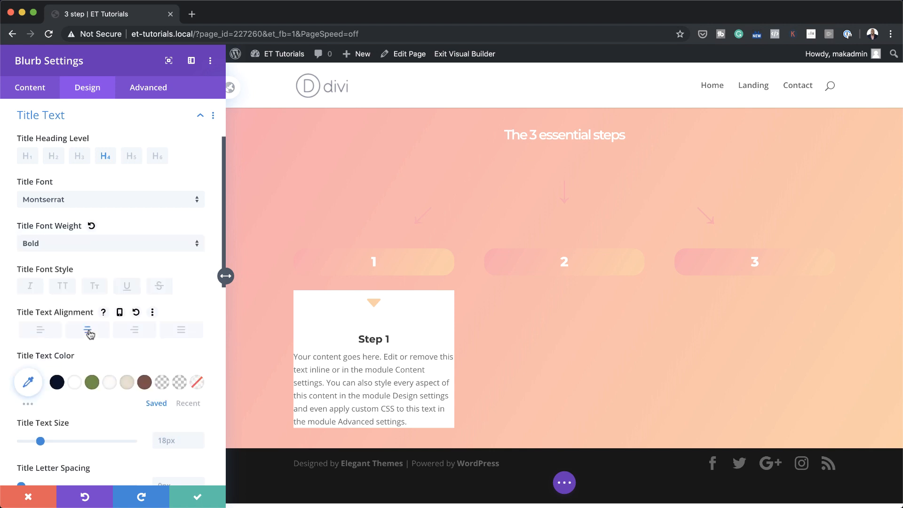
{"action": "left_click", "coordinate": [29, 383]}
{"action": "left_click_drag", "start_coordinate": [20, 430], "coordinate": [13, 490]}
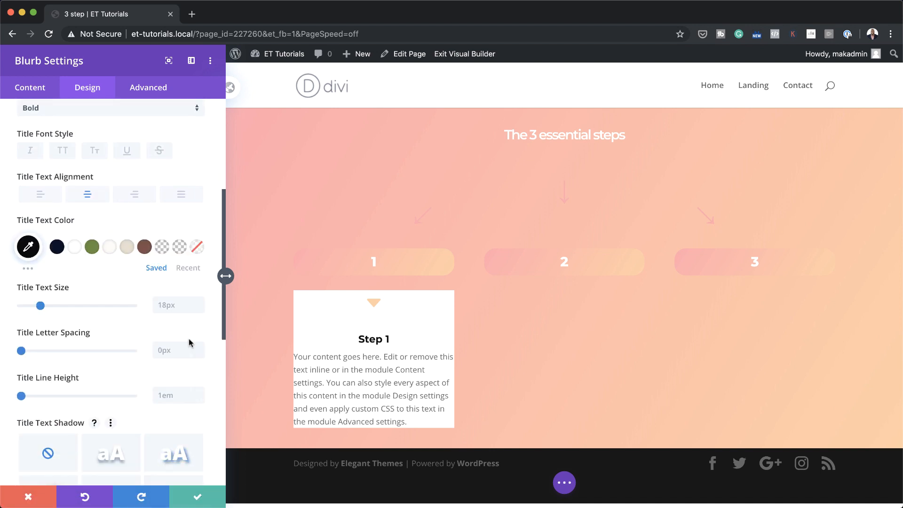
{"action": "left_click", "coordinate": [172, 306]}
{"action": "type", "text": "1vw"}
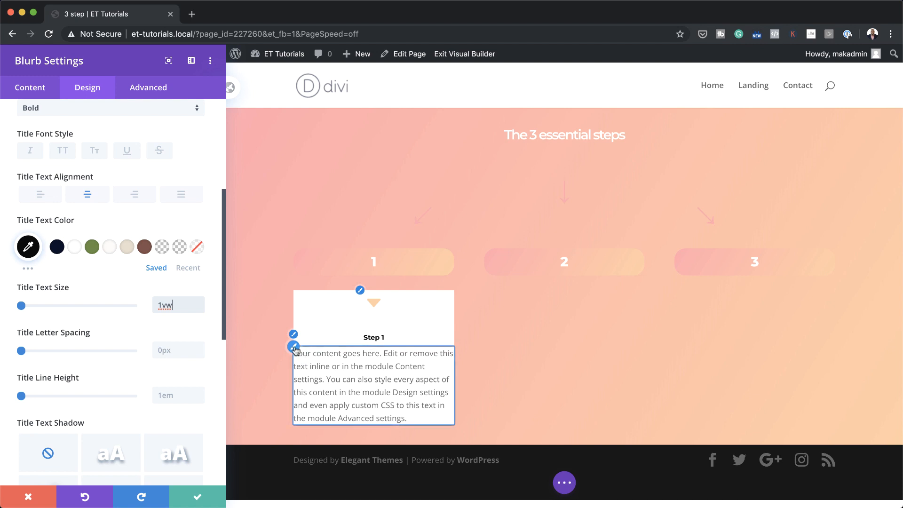
Format the blurb's body text with center alignment, a size of 0.6vw and a line height of 2.5em
{"action": "left_click", "coordinate": [293, 347]}
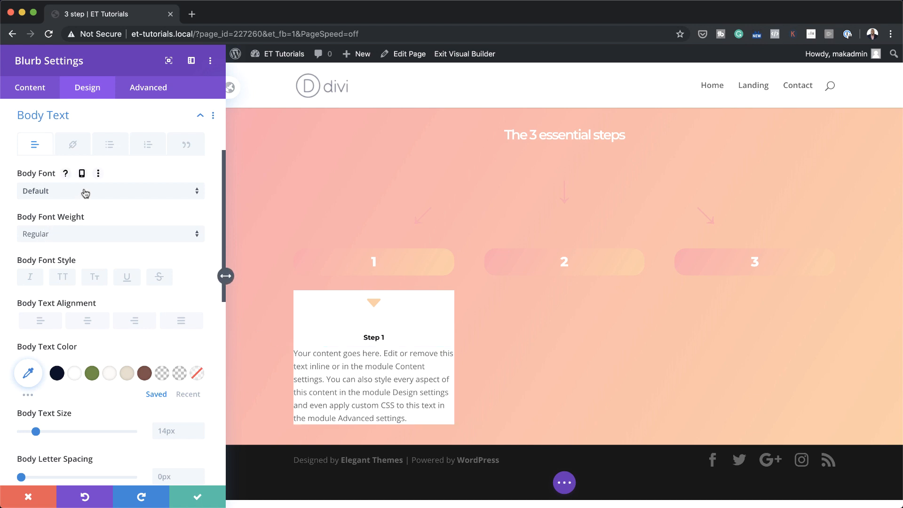
{"action": "left_click", "coordinate": [93, 323]}
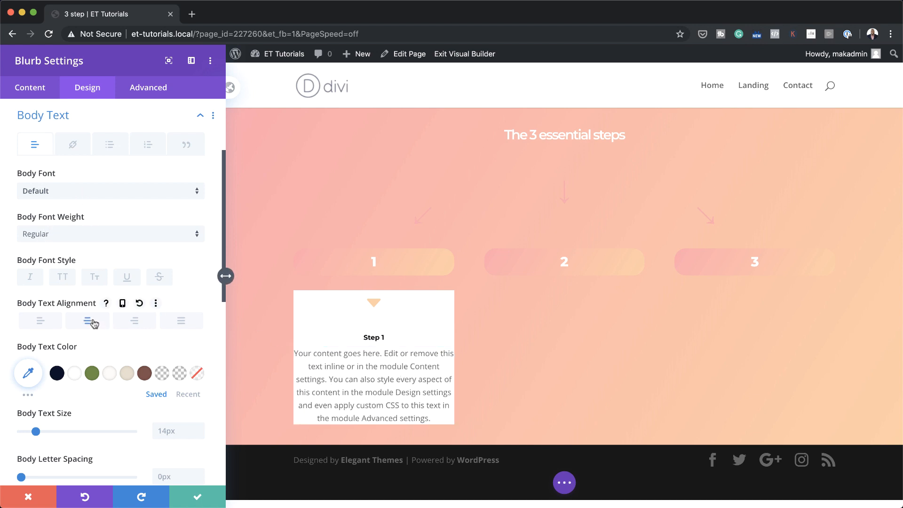
{"action": "left_click", "coordinate": [169, 429]}
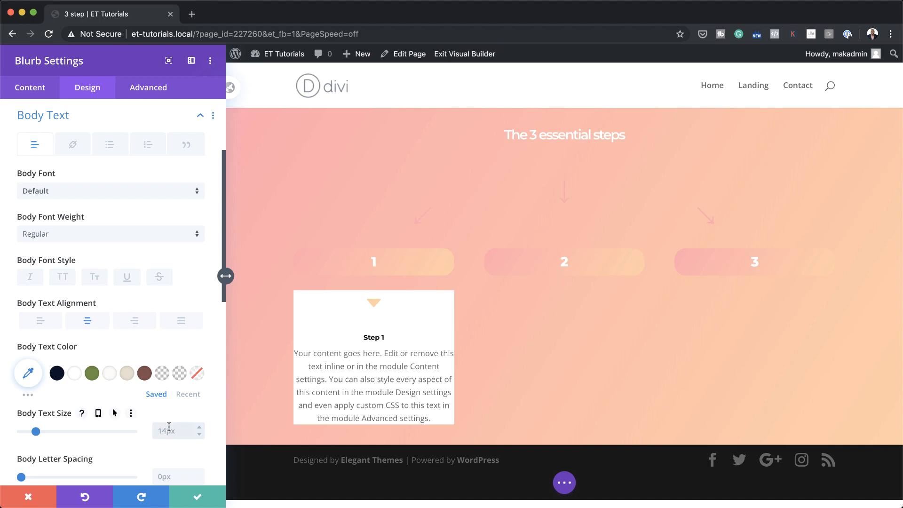
{"action": "type", "text": "0.6vw"}
{"action": "scroll", "coordinate": [164, 329], "scroll_direction": "down", "scroll_amount": 3}
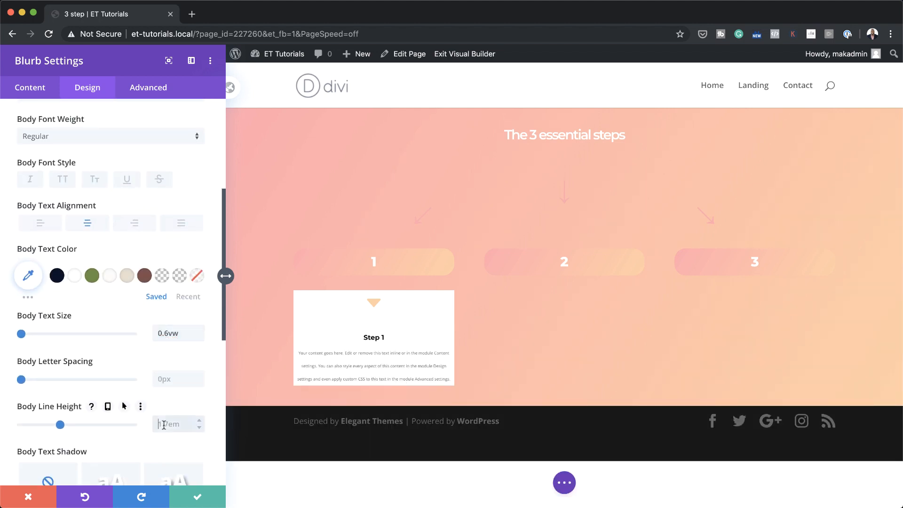
{"action": "left_click", "coordinate": [164, 425]}
{"action": "type", "text": "2.5em"}
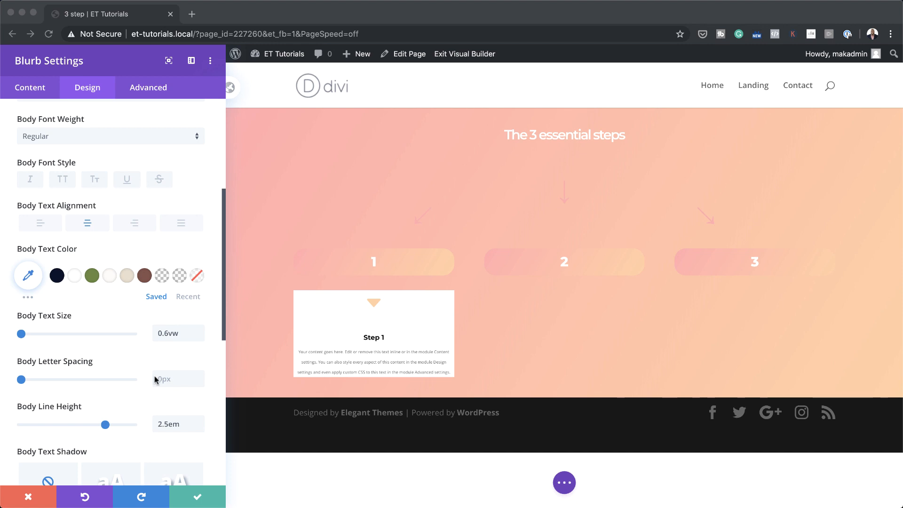
Set the blurb's padding to 3vw at top and bottom and 1vw at left and right
{"action": "scroll", "coordinate": [157, 379], "scroll_direction": "down", "scroll_amount": 5}
{"action": "scroll", "coordinate": [155, 380], "scroll_direction": "down", "scroll_amount": 1}
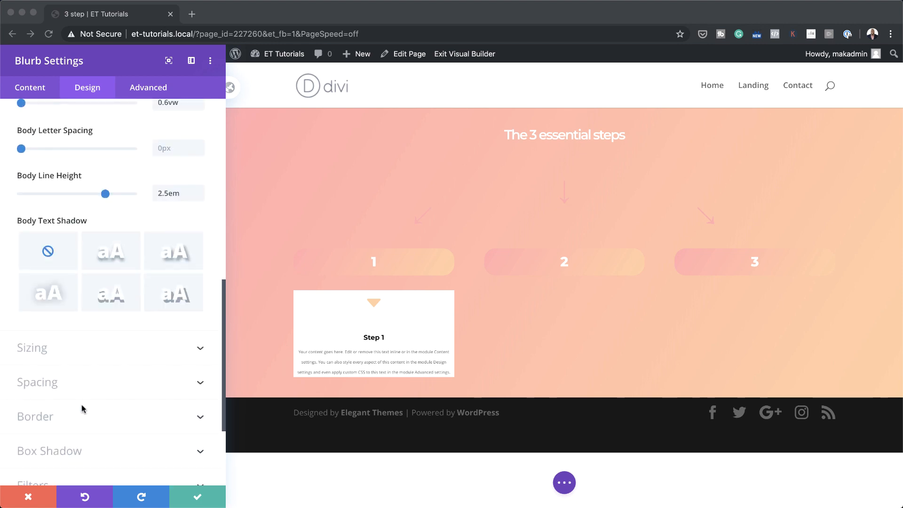
{"action": "left_click", "coordinate": [55, 387]}
{"action": "left_click", "coordinate": [24, 225]}
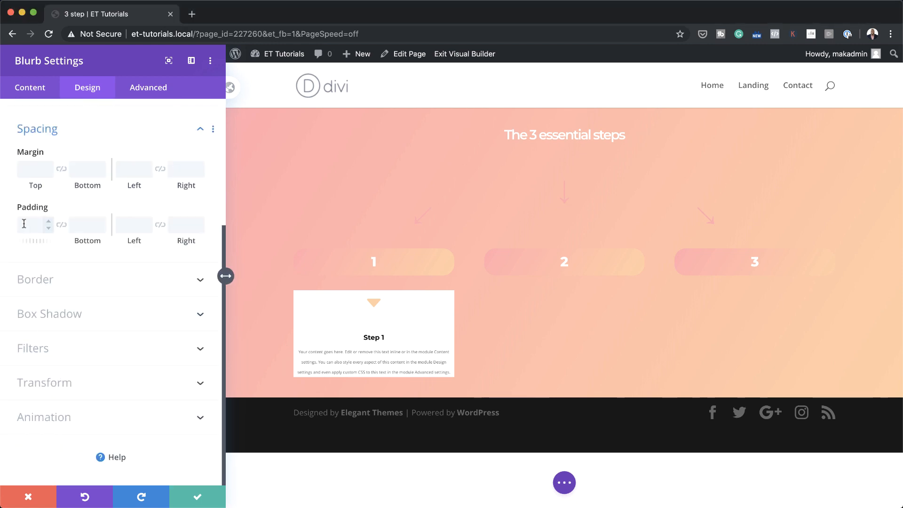
{"action": "type", "text": "3vw"}
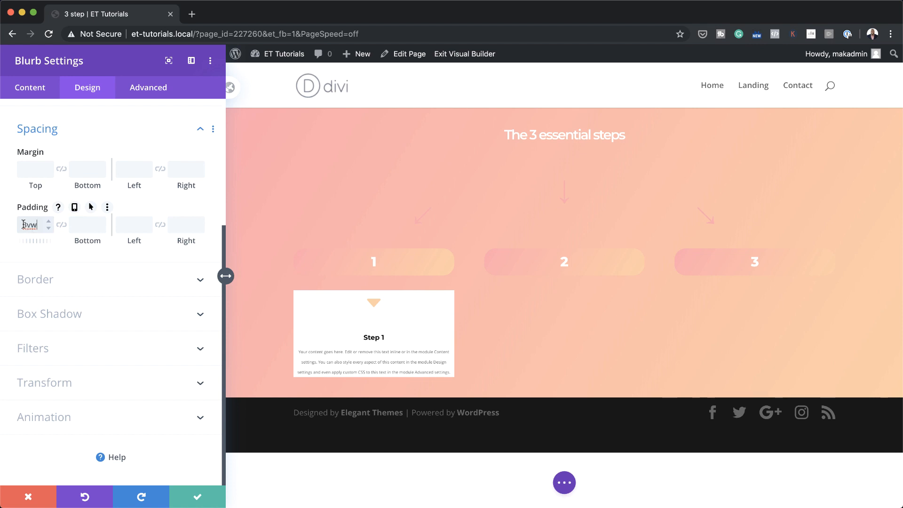
{"action": "left_click", "coordinate": [62, 225]}
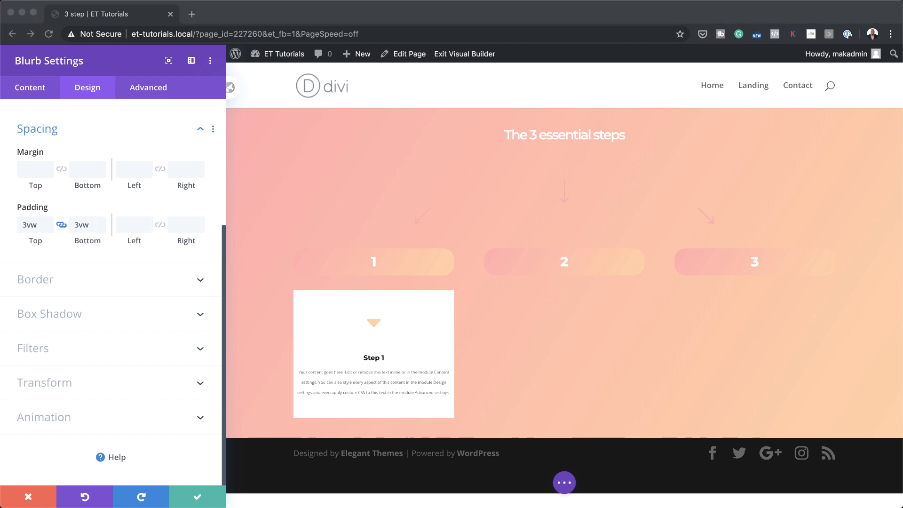
{"action": "left_click", "coordinate": [127, 224]}
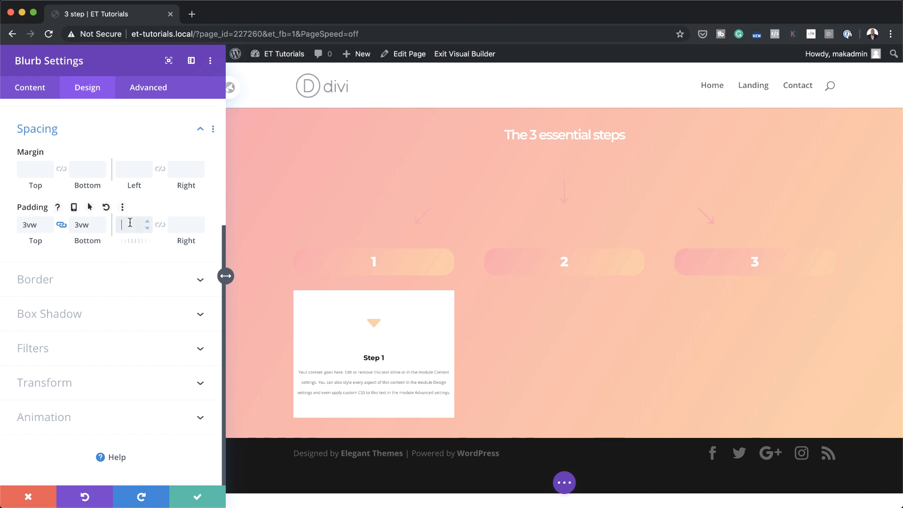
{"action": "type", "text": "1vw"}
{"action": "left_click", "coordinate": [160, 226]}
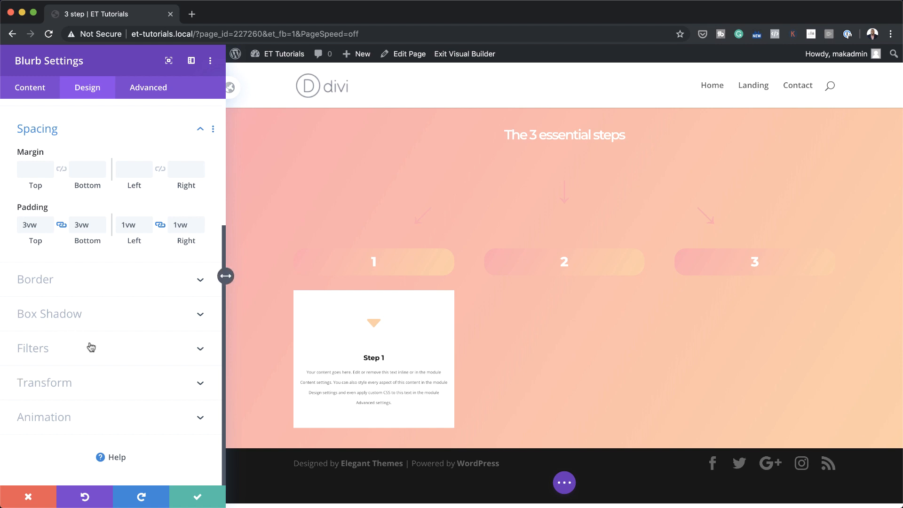
Round all four corners of the blurb's border to 20px
{"action": "left_click", "coordinate": [60, 285]}
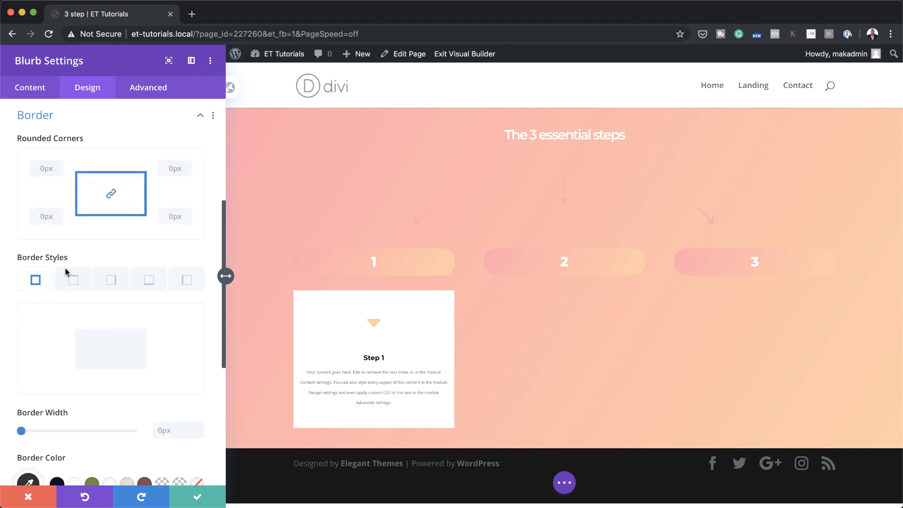
{"action": "left_click", "coordinate": [39, 167]}
{"action": "type", "text": "2"}
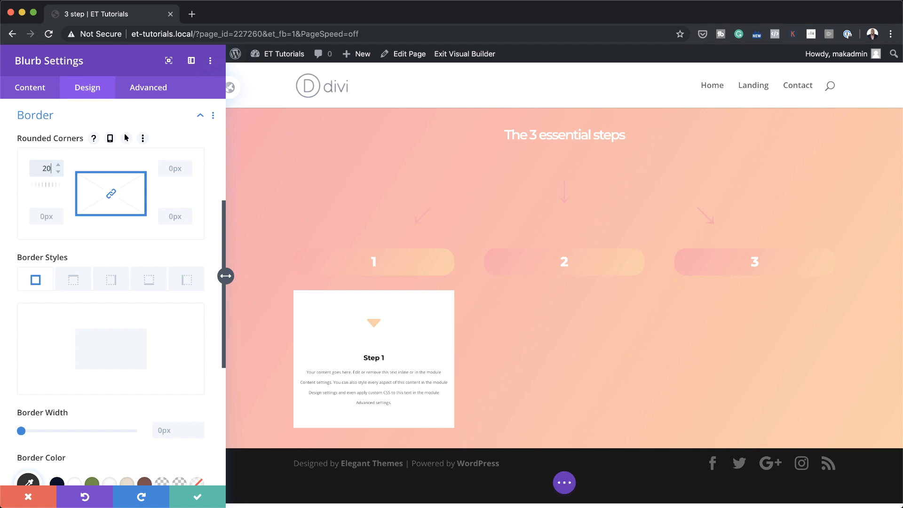
{"action": "type", "text": "0"}
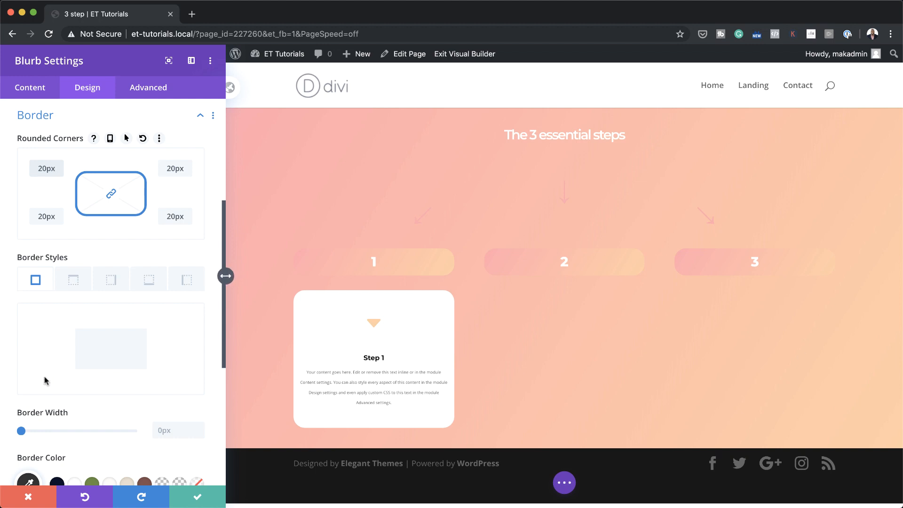
Give the blurb the first box shadow preset with the shadow color rgba(0,0,0,0.07)
{"action": "scroll", "coordinate": [91, 383], "scroll_direction": "down", "scroll_amount": 6}
{"action": "left_click", "coordinate": [70, 319]}
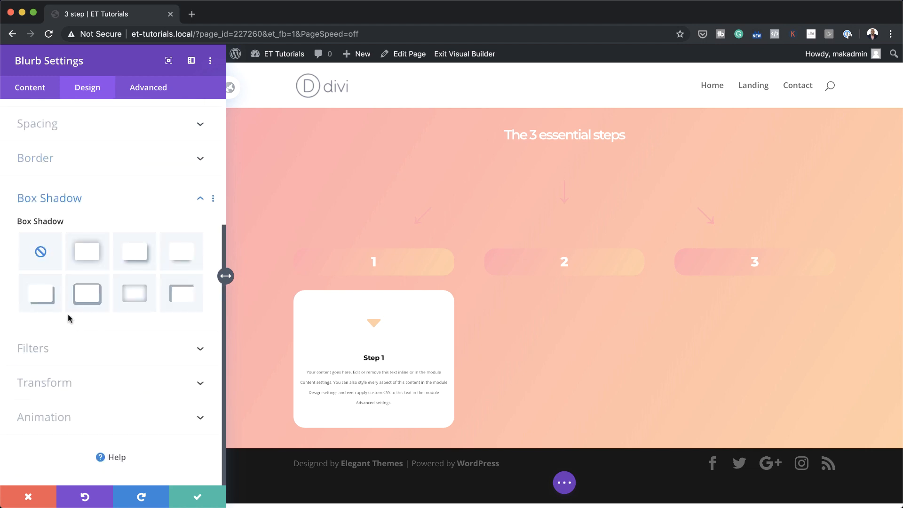
{"action": "left_click", "coordinate": [91, 256]}
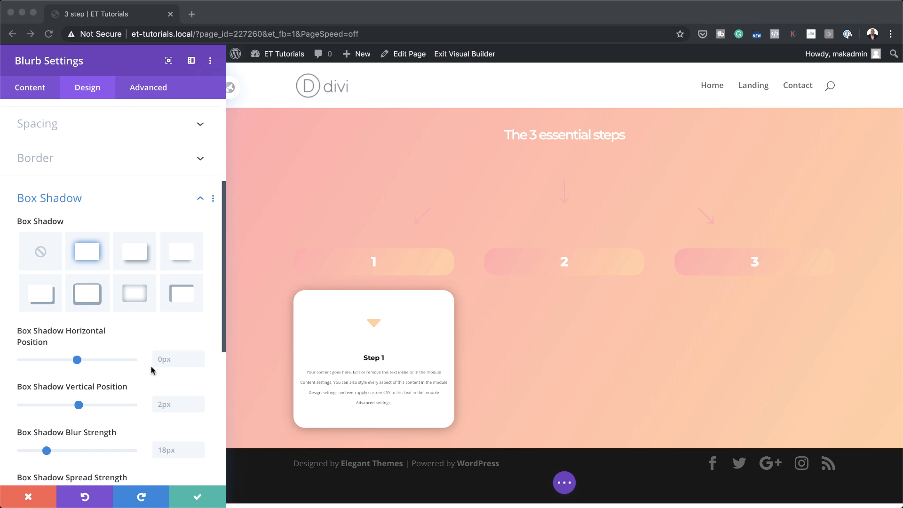
{"action": "scroll", "coordinate": [151, 371], "scroll_direction": "down", "scroll_amount": 5}
{"action": "scroll", "coordinate": [152, 371], "scroll_direction": "down", "scroll_amount": 2}
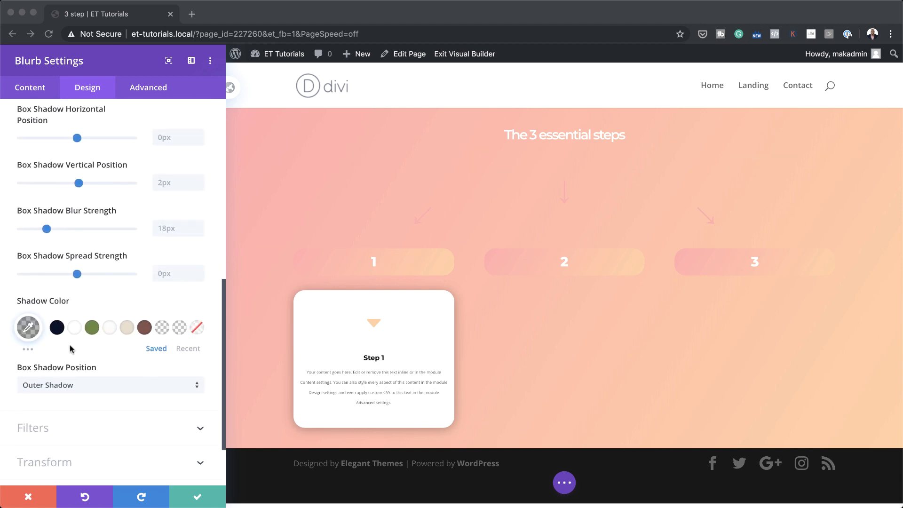
{"action": "left_click", "coordinate": [28, 328]}
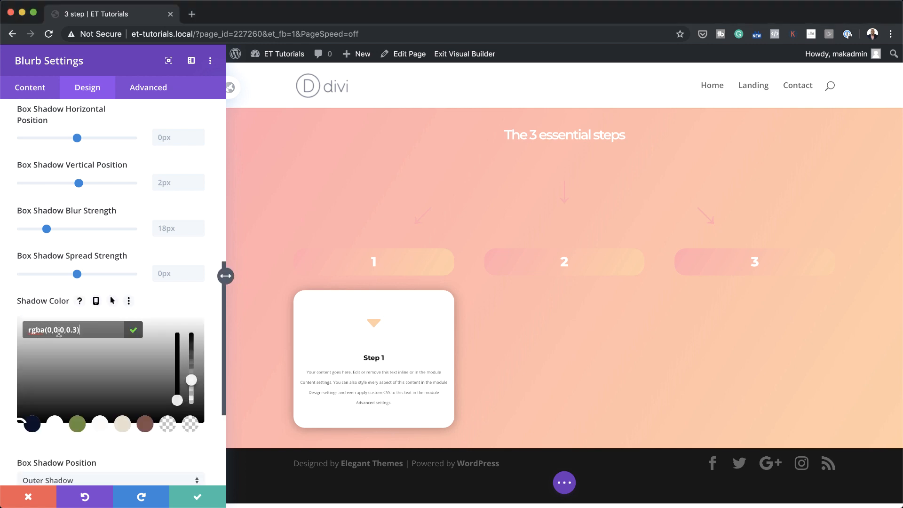
{"action": "left_click_drag", "start_coordinate": [48, 330], "coordinate": [74, 329]}
{"action": "type", "text": "0,0,0,0.07"}
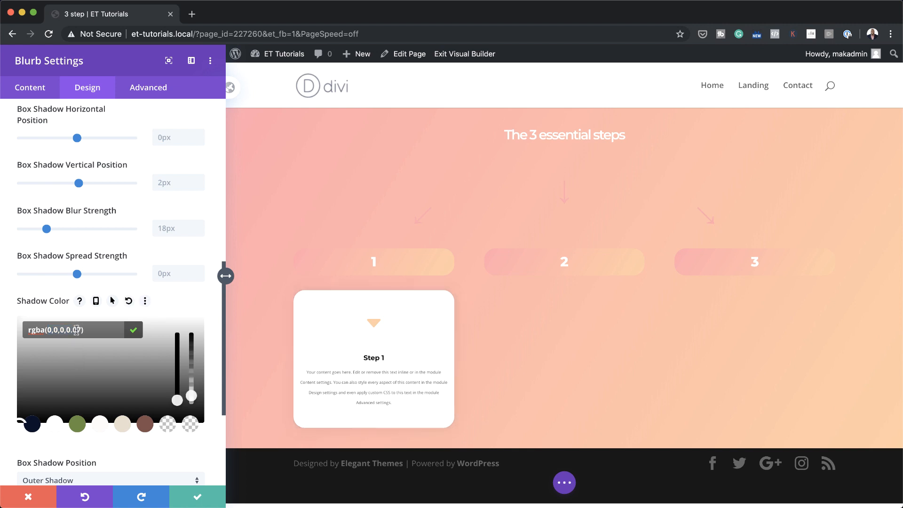
{"action": "key", "text": "BackSpace"}
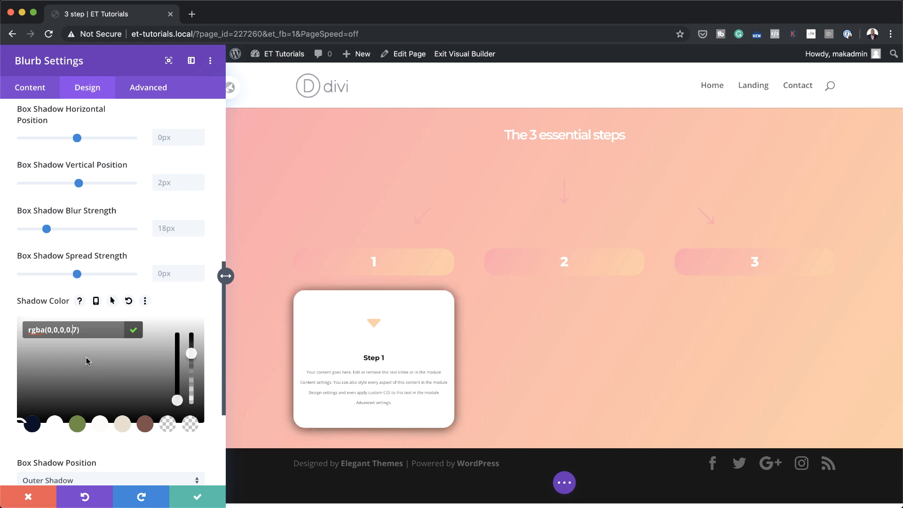
{"action": "type", "text": "0"}
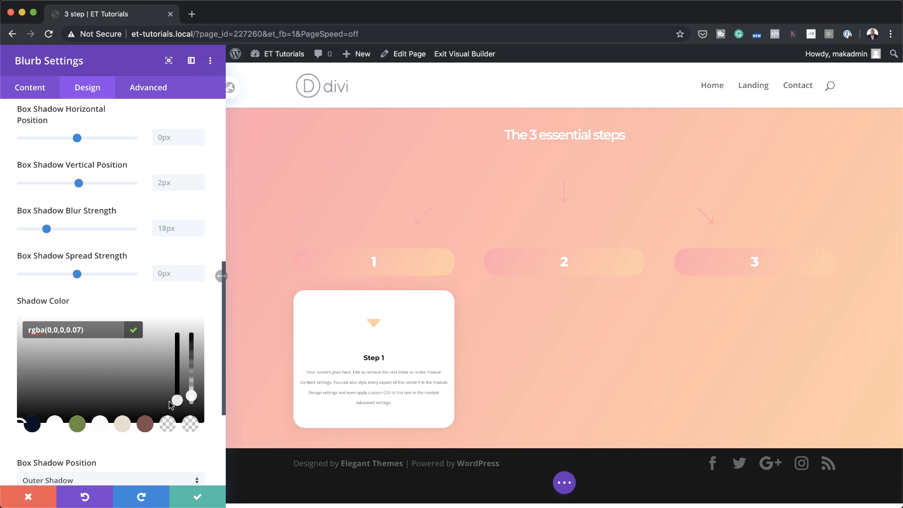
Apply a Slide animation with a 1000ms delay to the blurb and save its settings
{"action": "scroll", "coordinate": [125, 417], "scroll_direction": "down", "scroll_amount": 5}
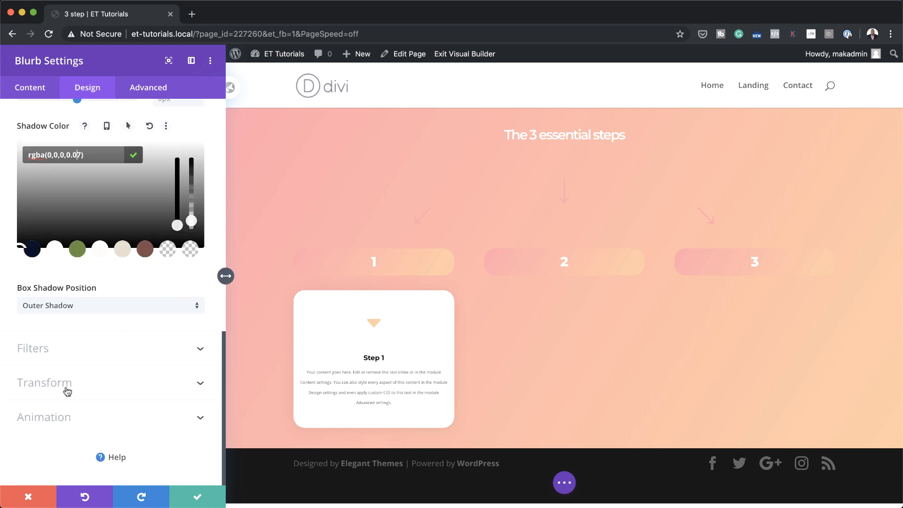
{"action": "left_click", "coordinate": [70, 418]}
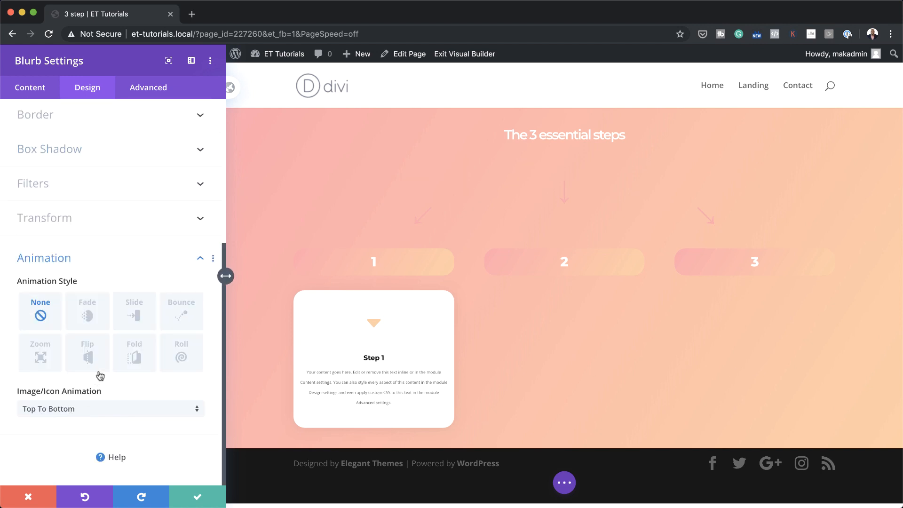
{"action": "left_click", "coordinate": [135, 318]}
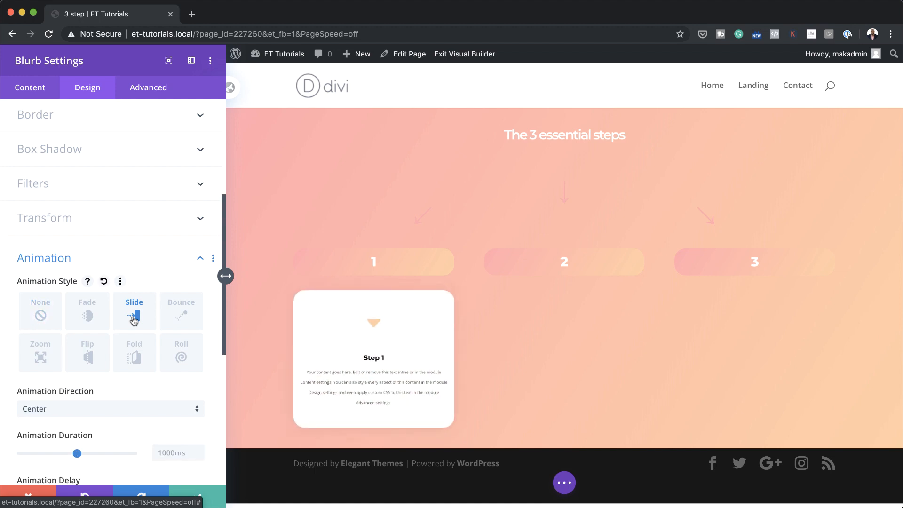
{"action": "scroll", "coordinate": [134, 320], "scroll_direction": "down", "scroll_amount": 3}
{"action": "scroll", "coordinate": [131, 320], "scroll_direction": "down", "scroll_amount": 3}
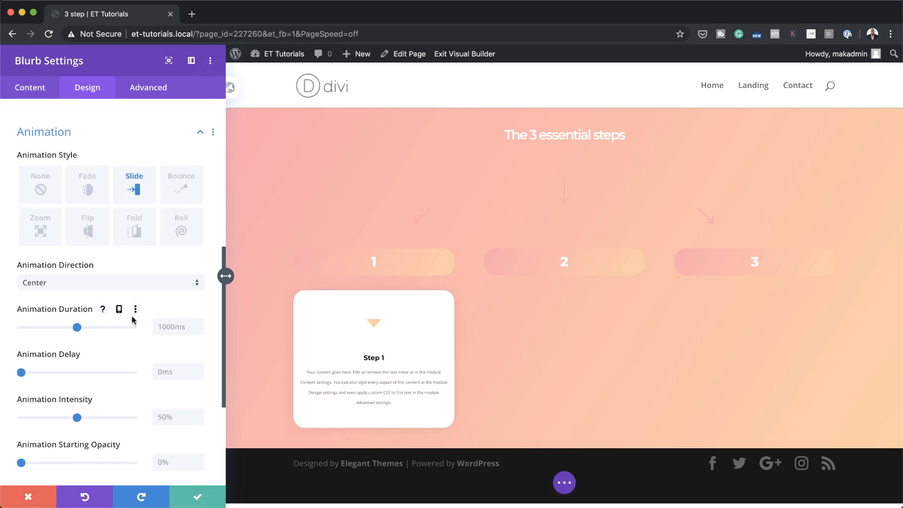
{"action": "scroll", "coordinate": [133, 320], "scroll_direction": "down", "scroll_amount": 1}
{"action": "scroll", "coordinate": [132, 318], "scroll_direction": "down", "scroll_amount": 1}
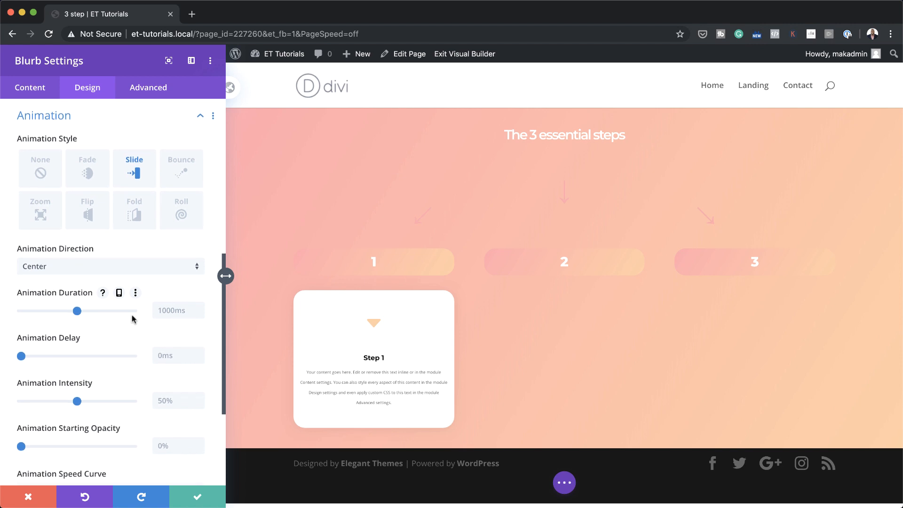
{"action": "left_click", "coordinate": [174, 345]}
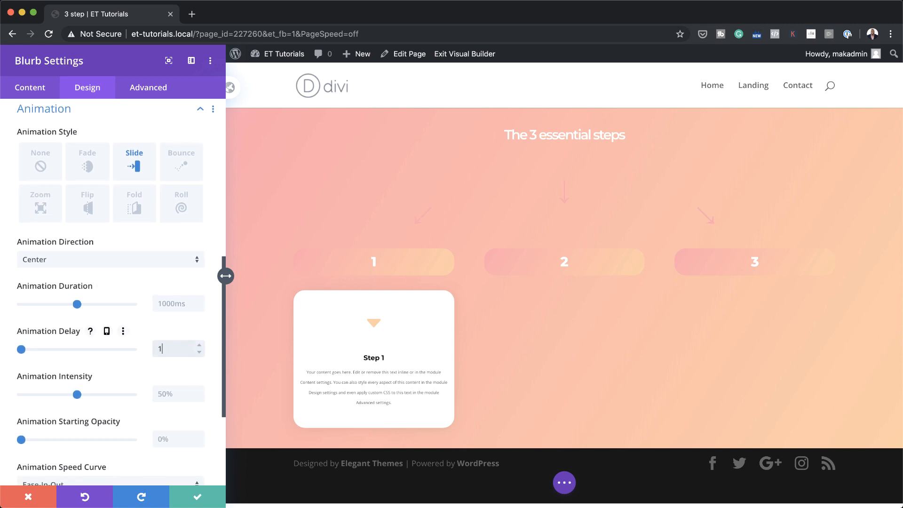
{"action": "type", "text": "1000ms"}
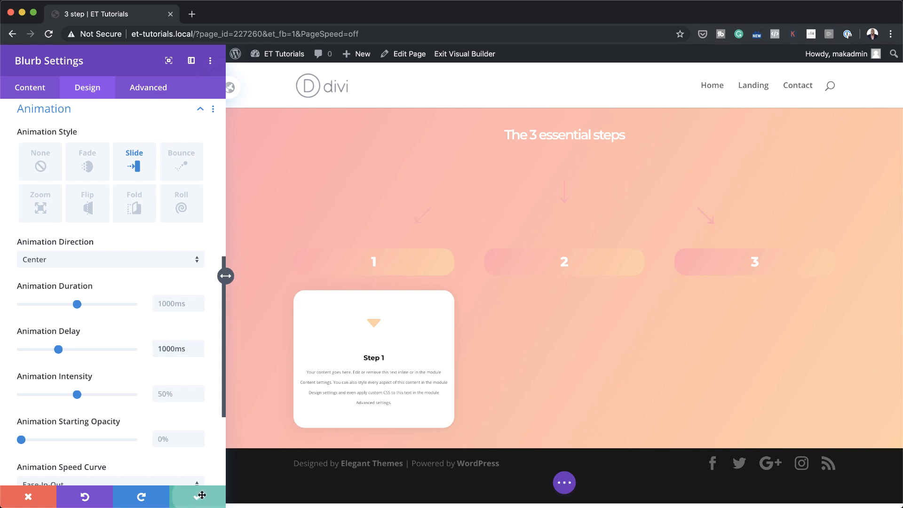
{"action": "left_click", "coordinate": [198, 497]}
Copy the finished Step 1 blurb into the second and third columns, below the numbers 2 and 3
{"action": "scroll", "coordinate": [390, 392], "scroll_direction": "down", "scroll_amount": 1}
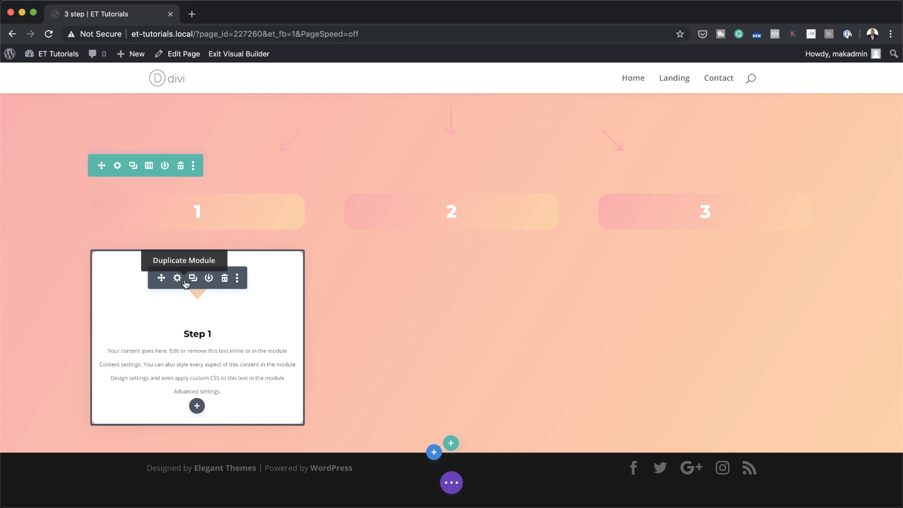
{"action": "mouse_move", "coordinate": [454, 225]}
{"action": "key", "text": "super+v"}
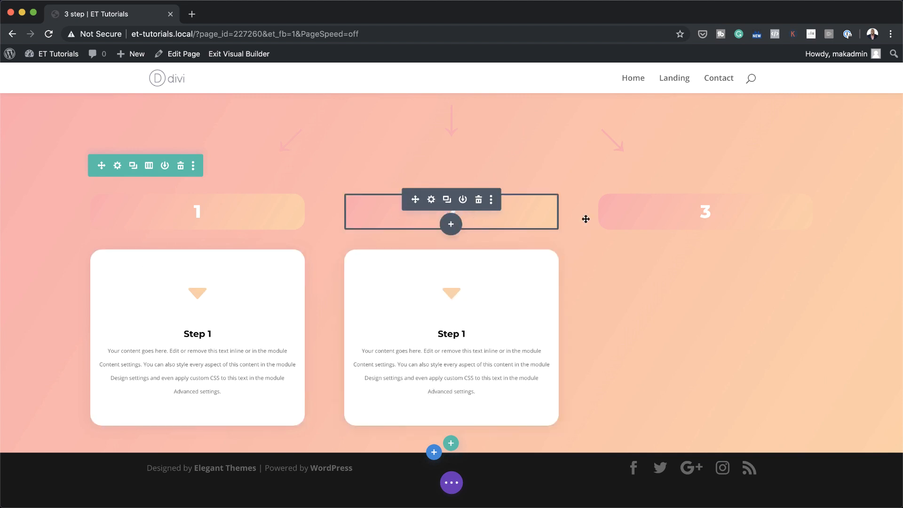
{"action": "key", "text": "super+v"}
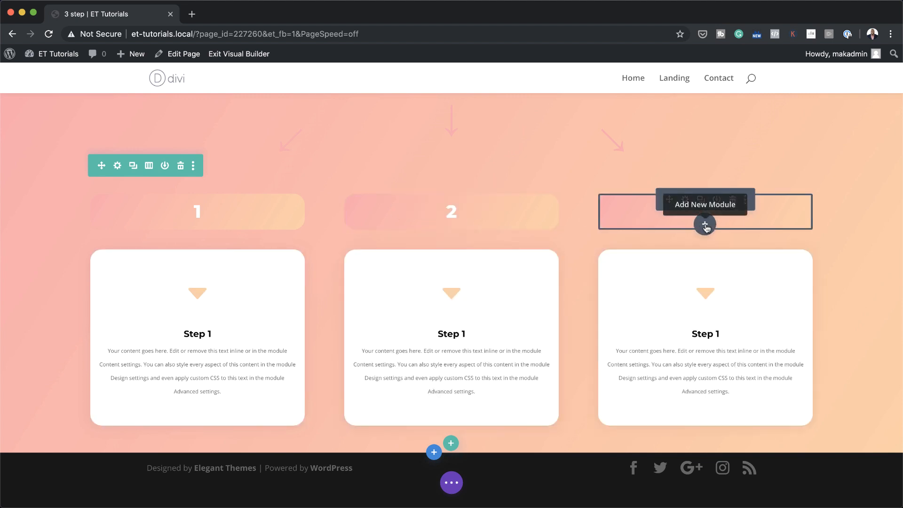
Retitle the second and third column blurbs as Step 2 and Step 3
{"action": "left_click", "coordinate": [466, 333]}
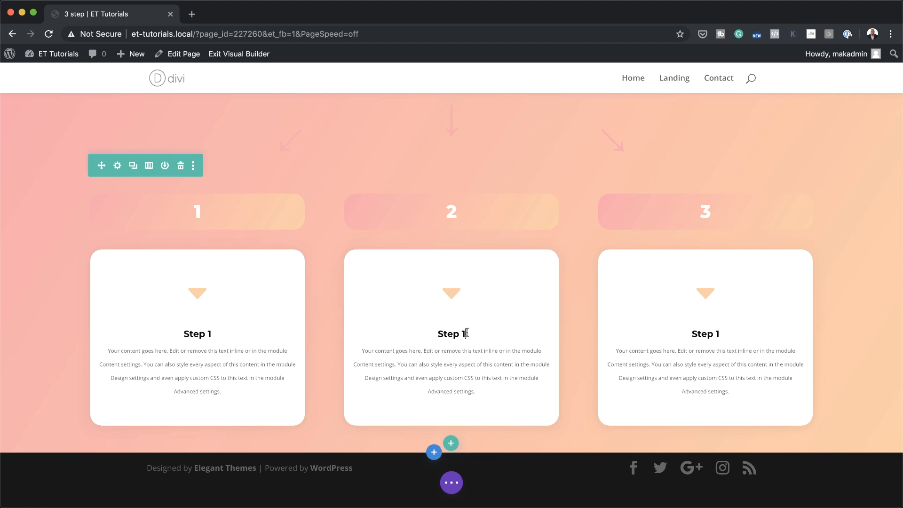
{"action": "key", "text": "BackSpace"}
{"action": "type", "text": "2"}
{"action": "left_click", "coordinate": [720, 334]}
{"action": "key", "text": "BackSpace"}
{"action": "key", "text": "BackSpace"}
{"action": "type", "text": "3"}
{"action": "left_click", "coordinate": [713, 334]}
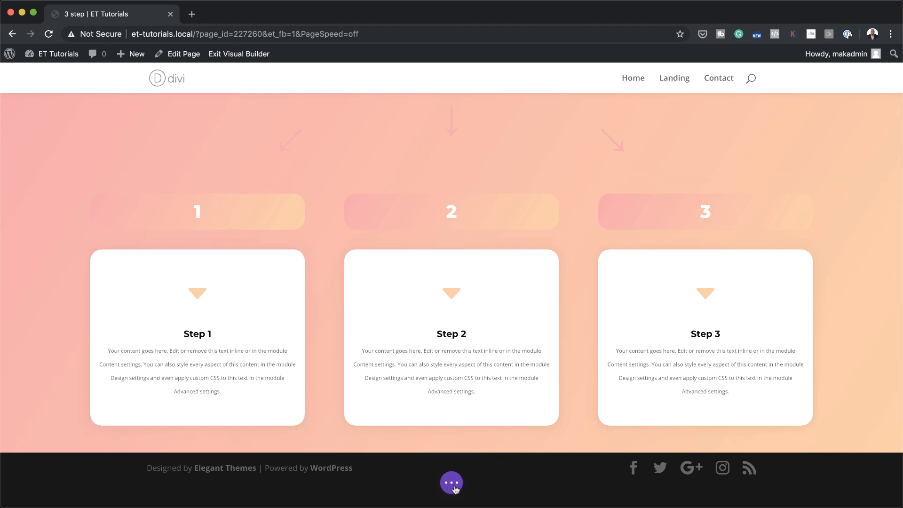
In wireframe view, set the height of the row holding the numbers and blurbs to 6vw
{"action": "left_click", "coordinate": [452, 483]}
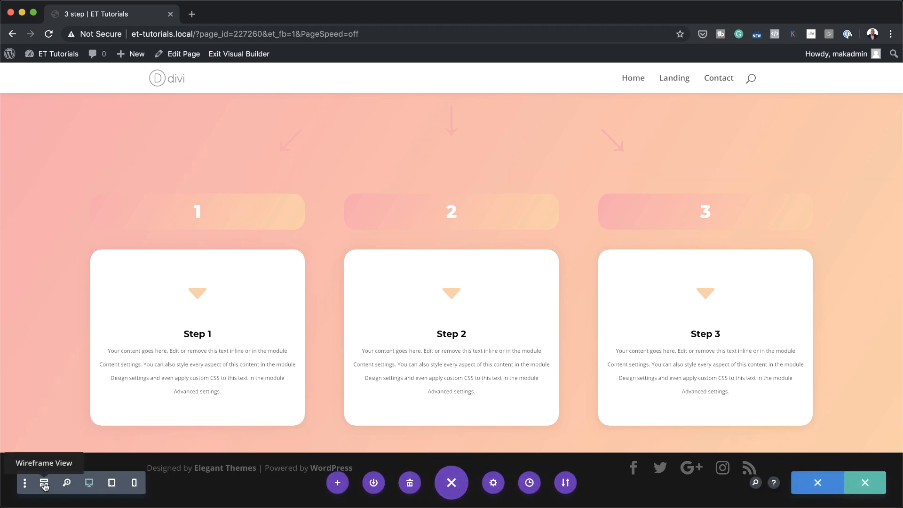
{"action": "left_click", "coordinate": [44, 484]}
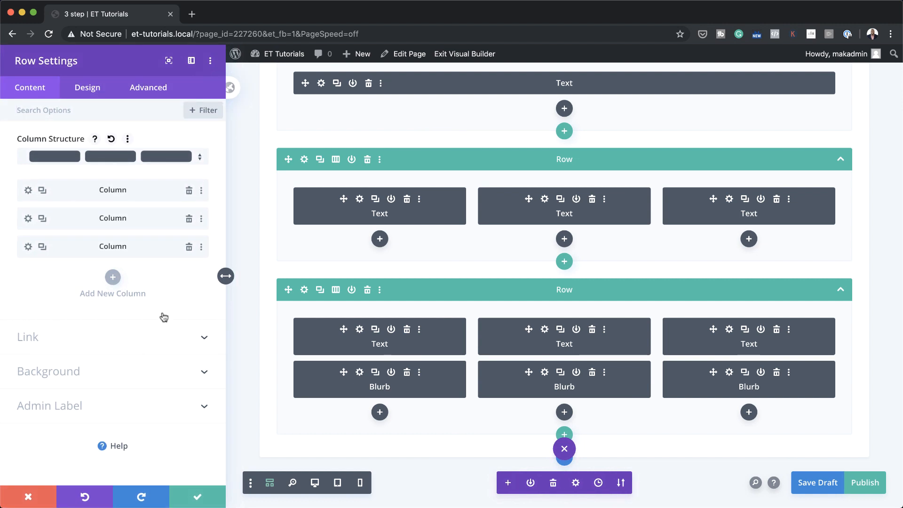
{"action": "left_click", "coordinate": [94, 89]}
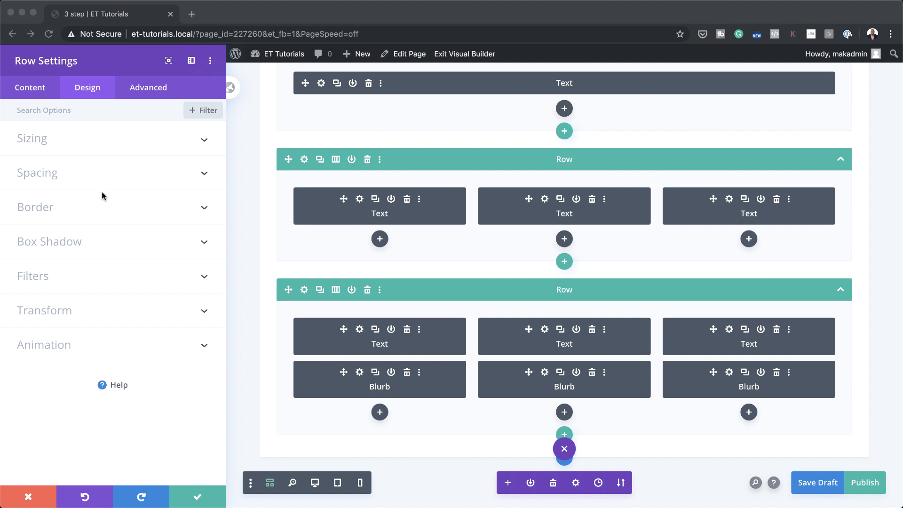
{"action": "left_click", "coordinate": [44, 140]}
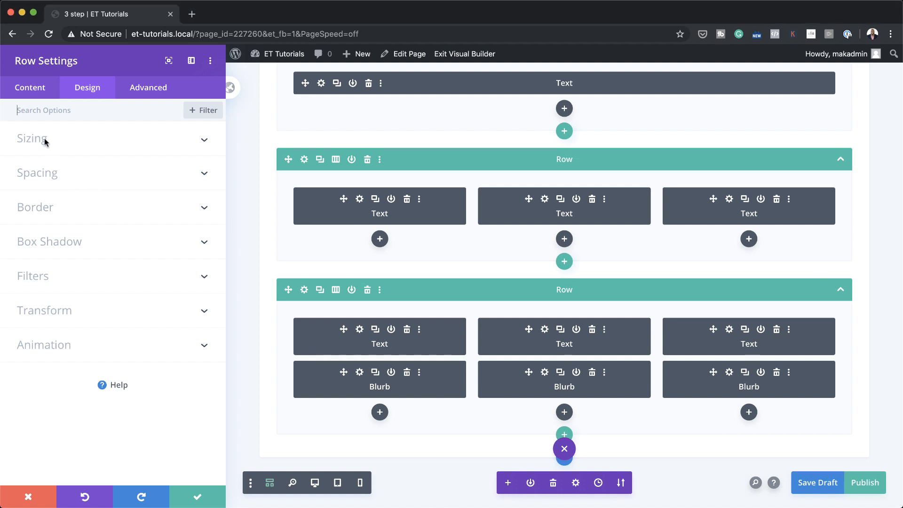
{"action": "left_click", "coordinate": [44, 140]}
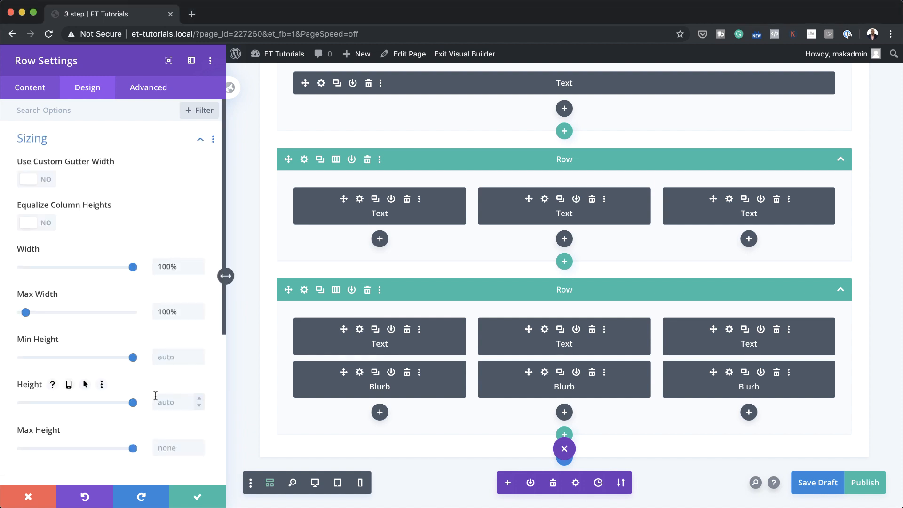
{"action": "left_click", "coordinate": [171, 403]}
{"action": "type", "text": "6vw"}
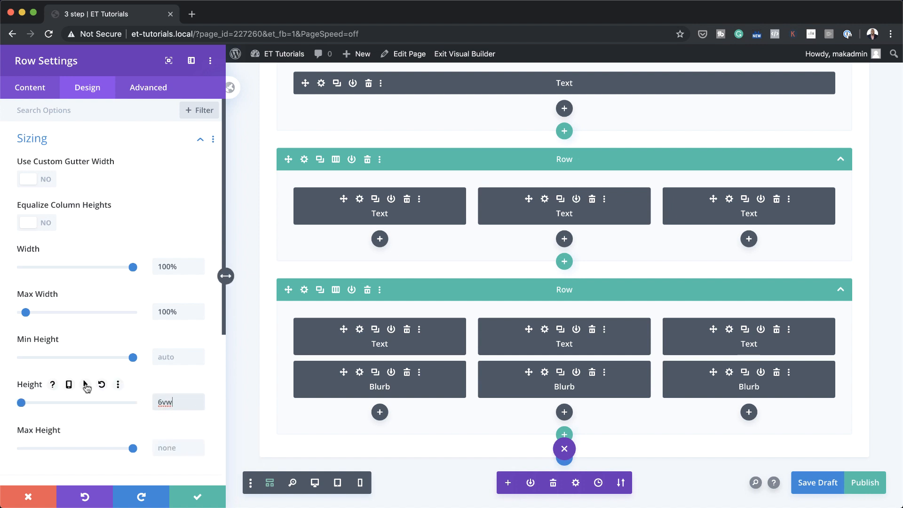
Enable a separate hover height for the numbers and blurbs row and save the row settings
{"action": "left_click", "coordinate": [86, 385]}
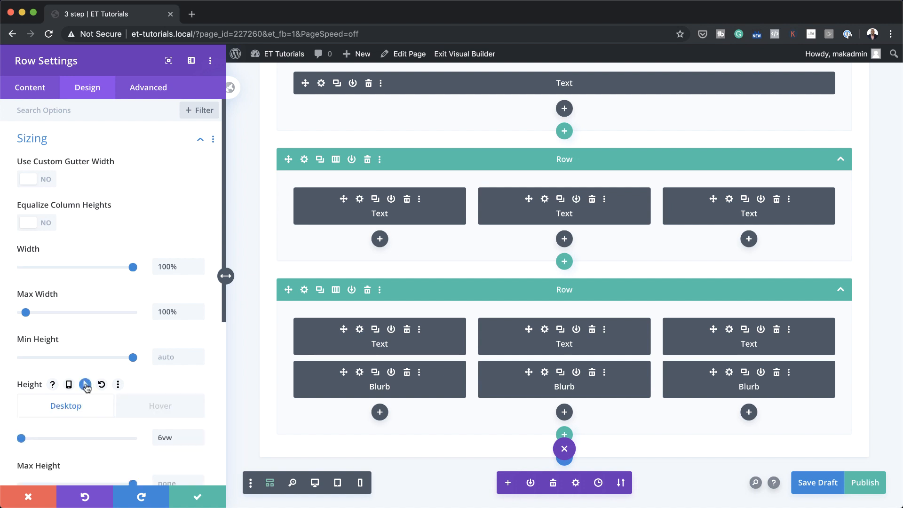
{"action": "left_click", "coordinate": [160, 406]}
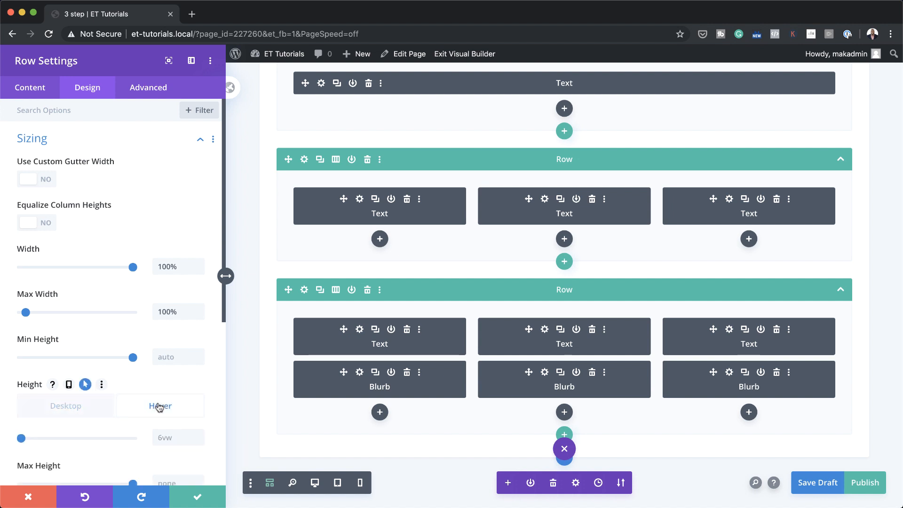
{"action": "left_click", "coordinate": [172, 439]}
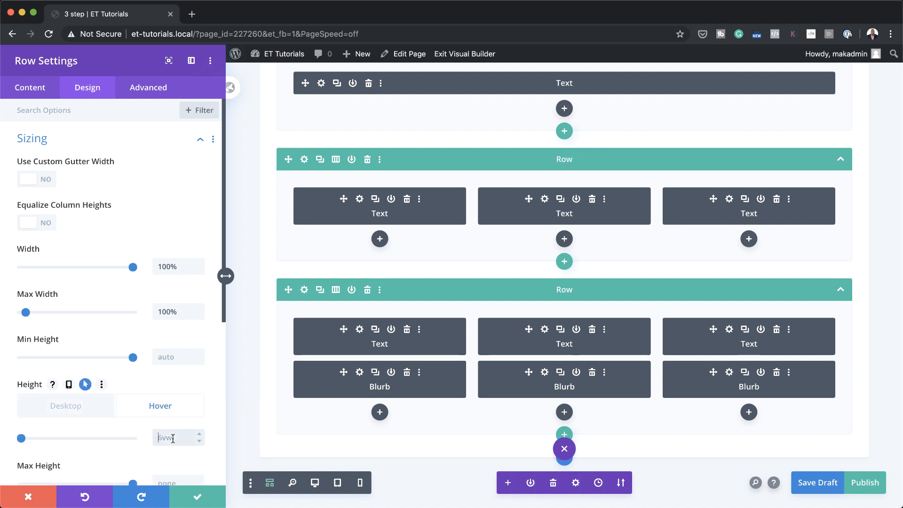
{"action": "left_click", "coordinate": [195, 497]}
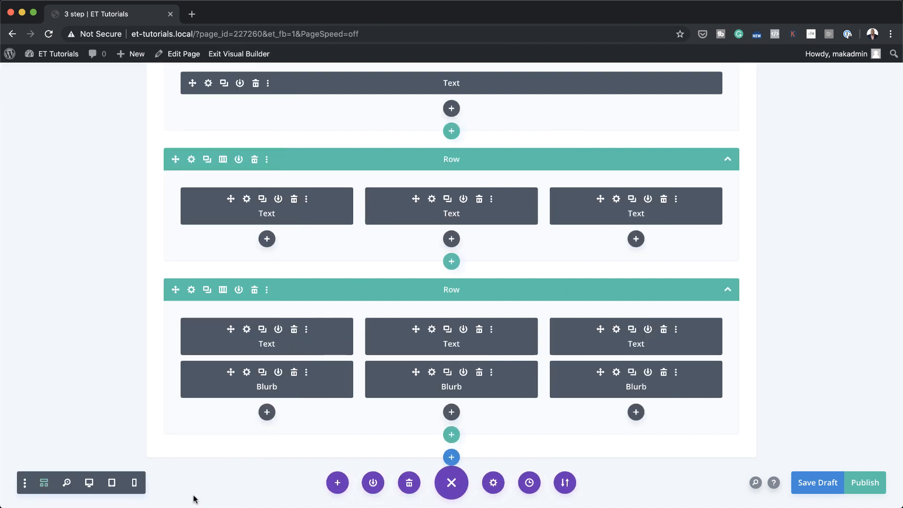
Return to desktop view and set the whole section's height to 7vw
{"action": "scroll", "coordinate": [503, 380], "scroll_direction": "up", "scroll_amount": 2}
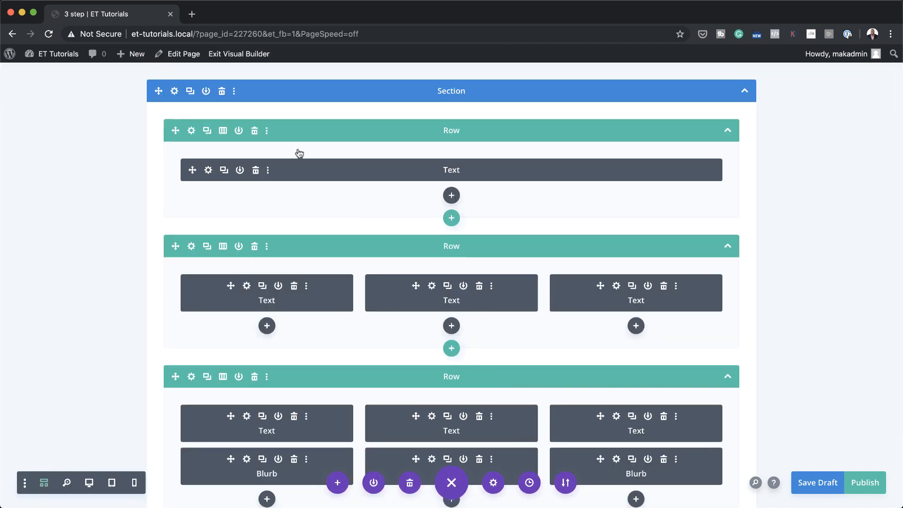
{"action": "left_click", "coordinate": [175, 91]}
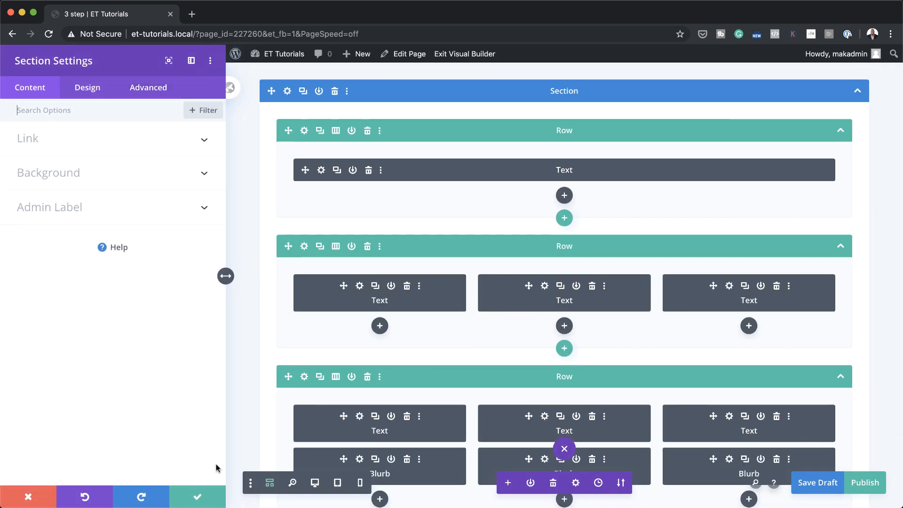
{"action": "left_click", "coordinate": [316, 484]}
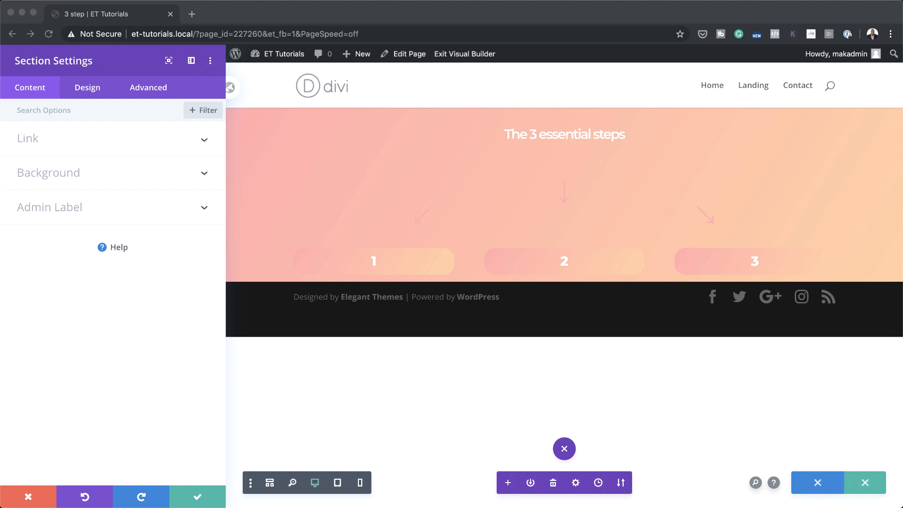
{"action": "left_click", "coordinate": [89, 88]}
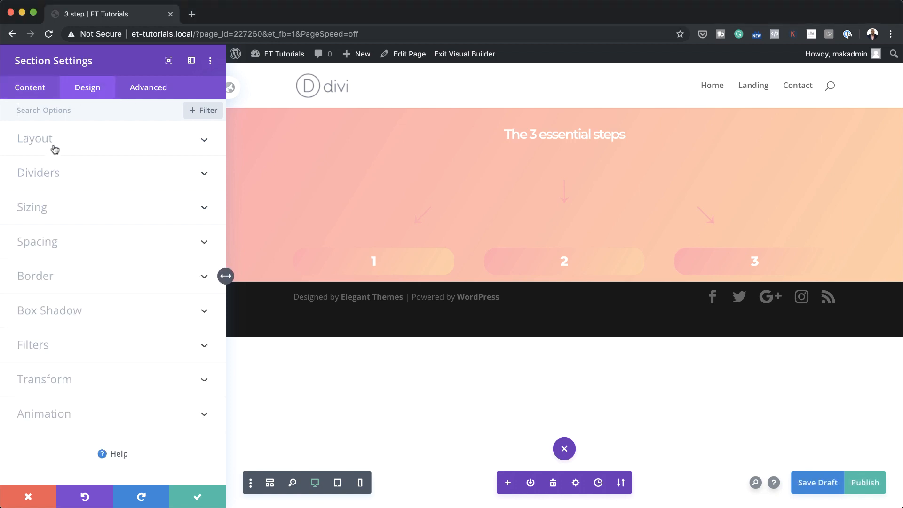
{"action": "left_click", "coordinate": [58, 207]}
{"action": "left_click", "coordinate": [167, 292]}
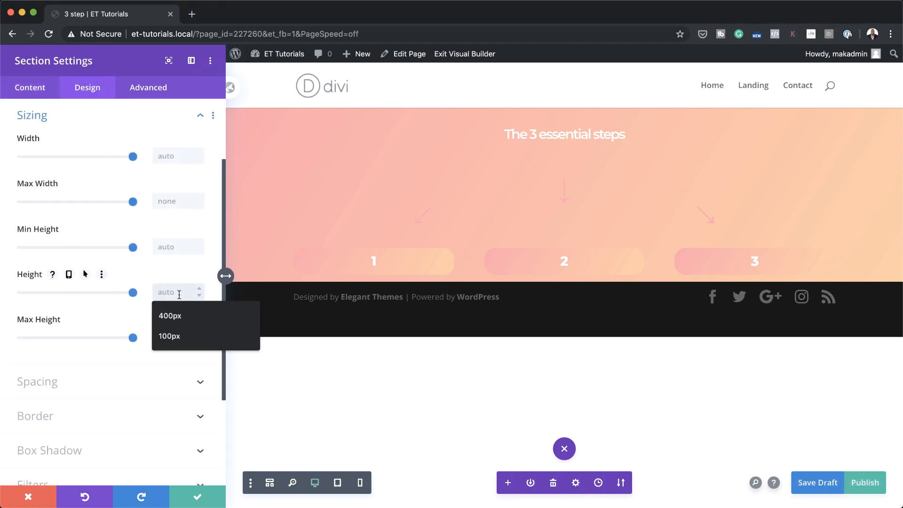
{"action": "type", "text": "7vw"}
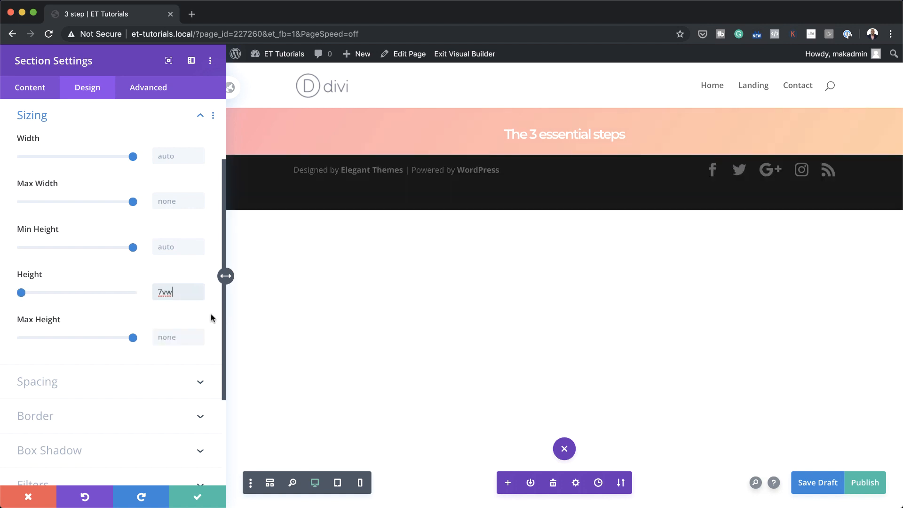
Set the section's hover height to auto, leaving the desktop height at 7vw, and save the section settings
{"action": "left_click", "coordinate": [95, 279]}
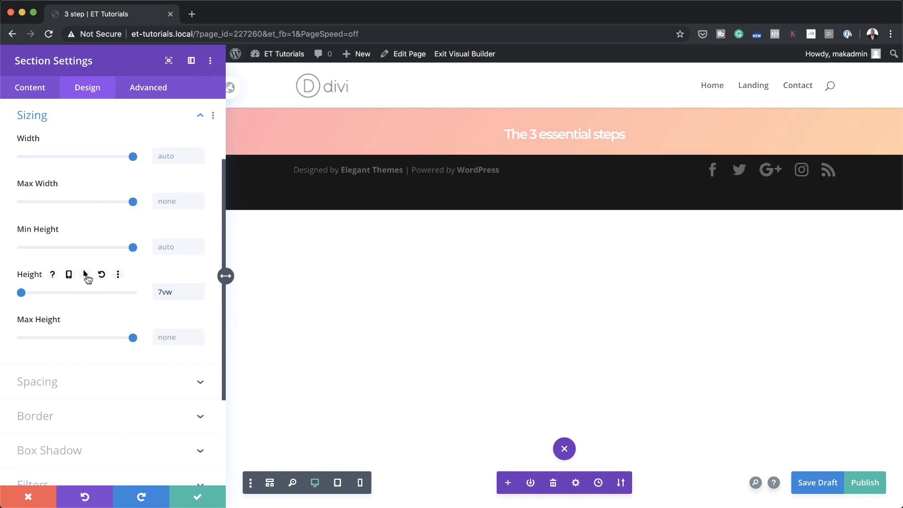
{"action": "left_click", "coordinate": [86, 276]}
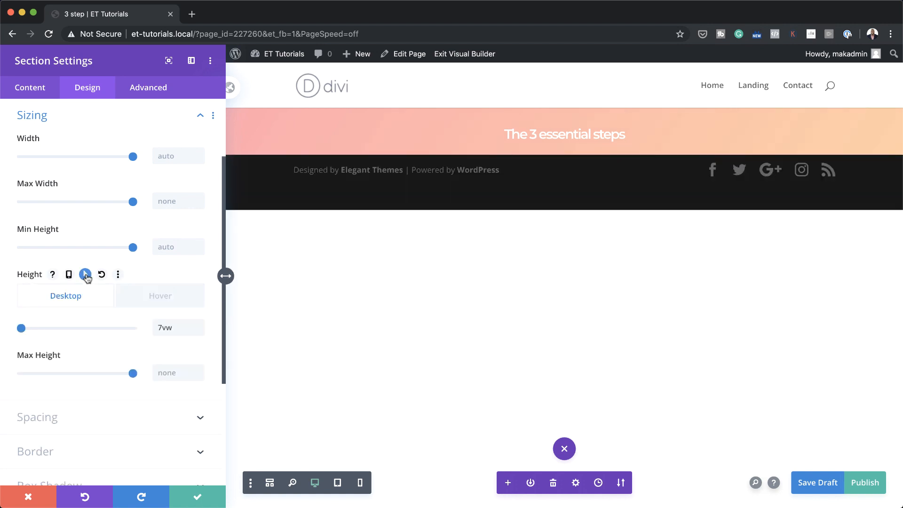
{"action": "left_click", "coordinate": [182, 301]}
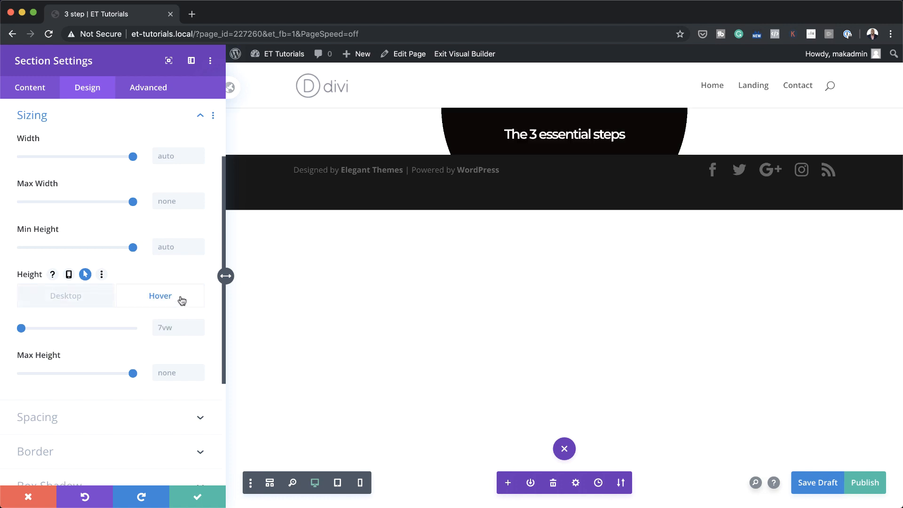
{"action": "left_click", "coordinate": [178, 326]}
{"action": "type", "text": "auto"}
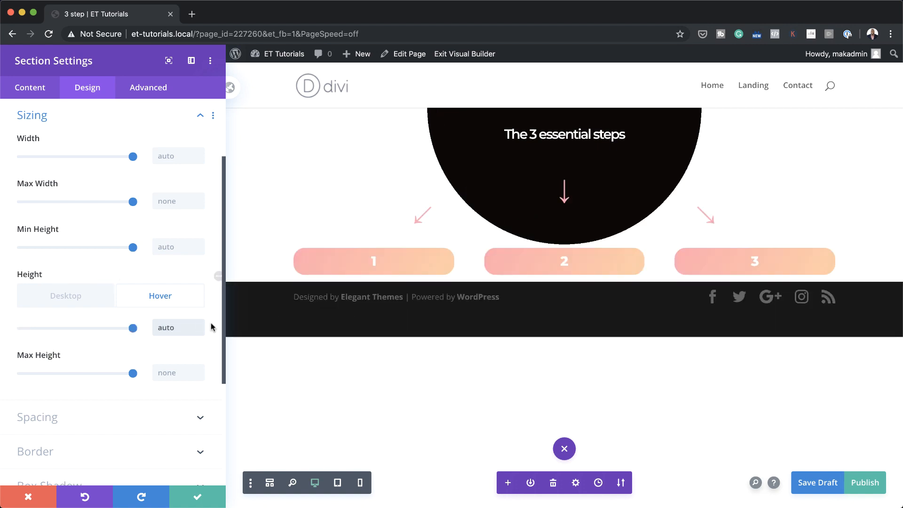
{"action": "left_click", "coordinate": [73, 295]}
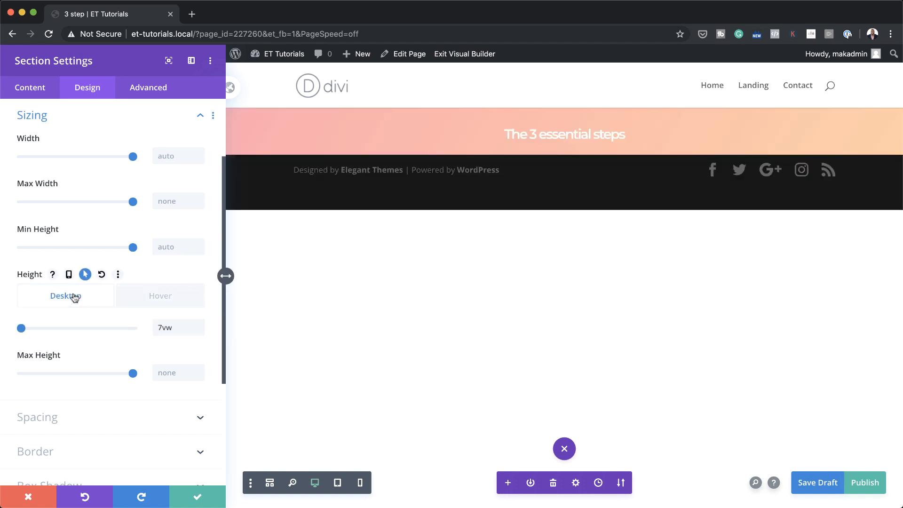
{"action": "left_click", "coordinate": [137, 296]}
{"action": "left_click", "coordinate": [78, 302]}
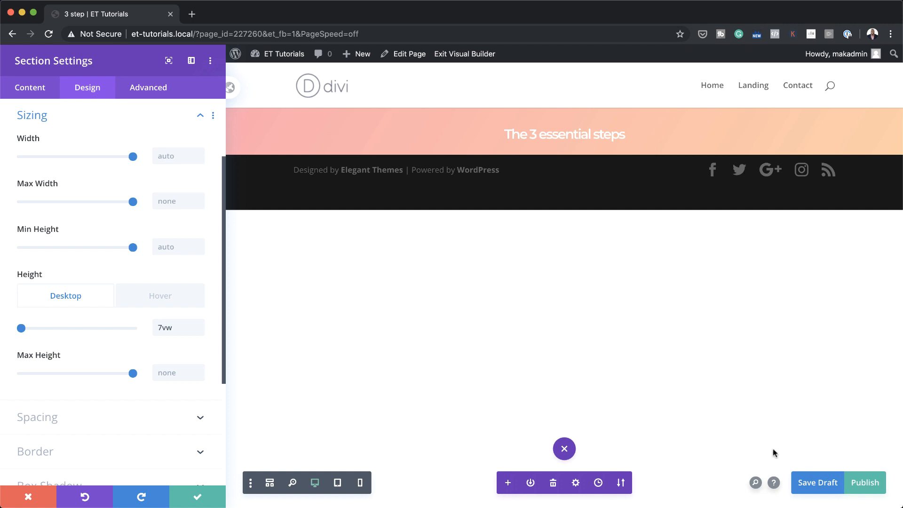
{"action": "left_click", "coordinate": [199, 498]}
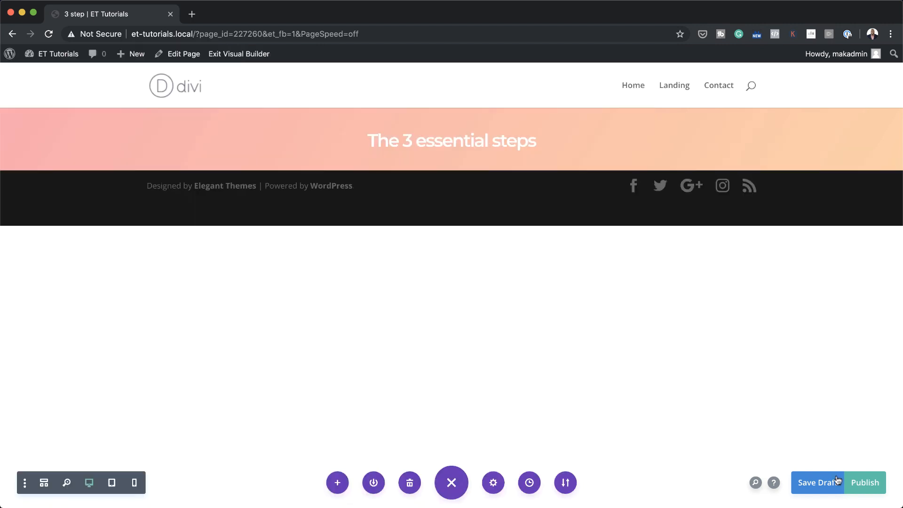
Publish the page and check the section's hover reveal on the live page outside the Visual Builder
{"action": "left_click", "coordinate": [878, 489]}
{"action": "left_click", "coordinate": [257, 55]}
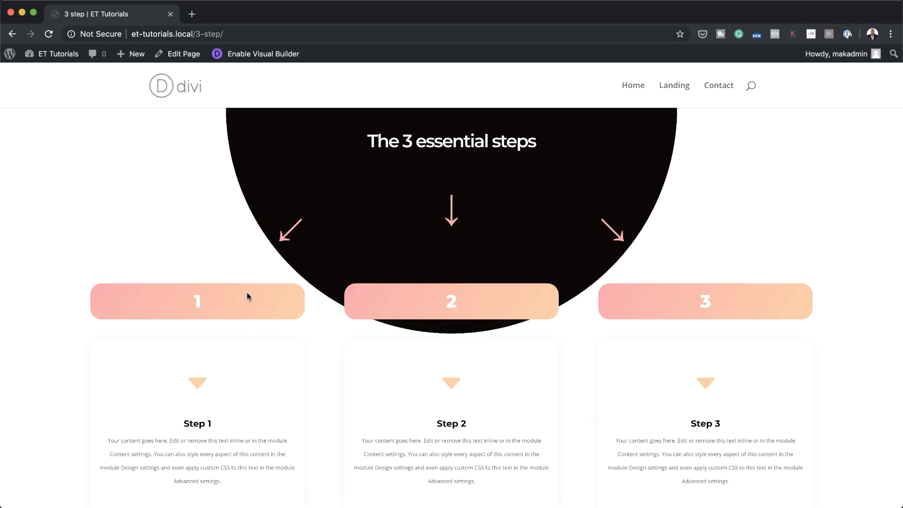
{"action": "scroll", "coordinate": [247, 292], "scroll_direction": "down", "scroll_amount": 3}
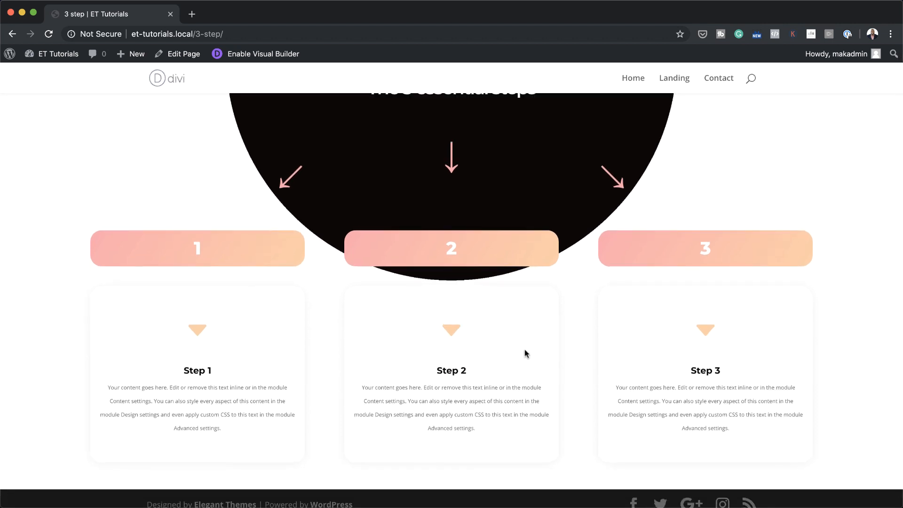
{"action": "scroll", "coordinate": [693, 344], "scroll_direction": "up", "scroll_amount": 1}
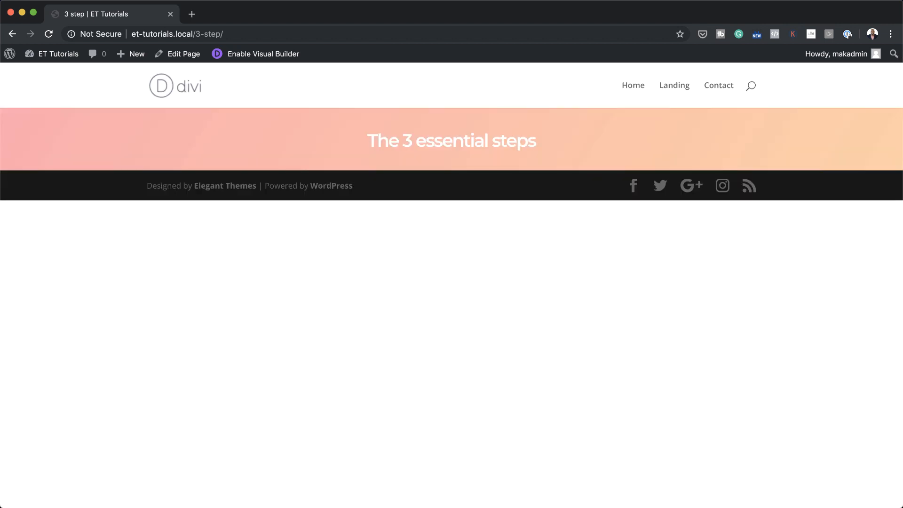